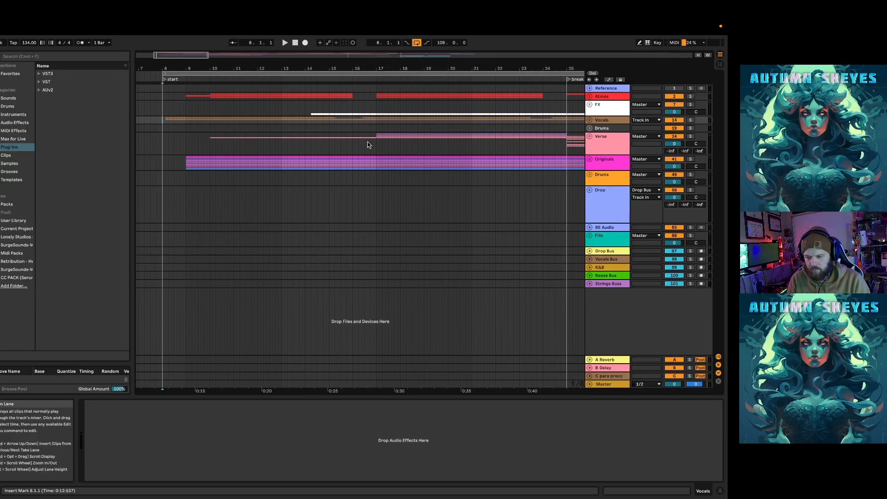
Select bars 9 to 25 of the Verse group and unfold it to show the Serum and bass synth tracks
drag(184, 150, 567, 150)
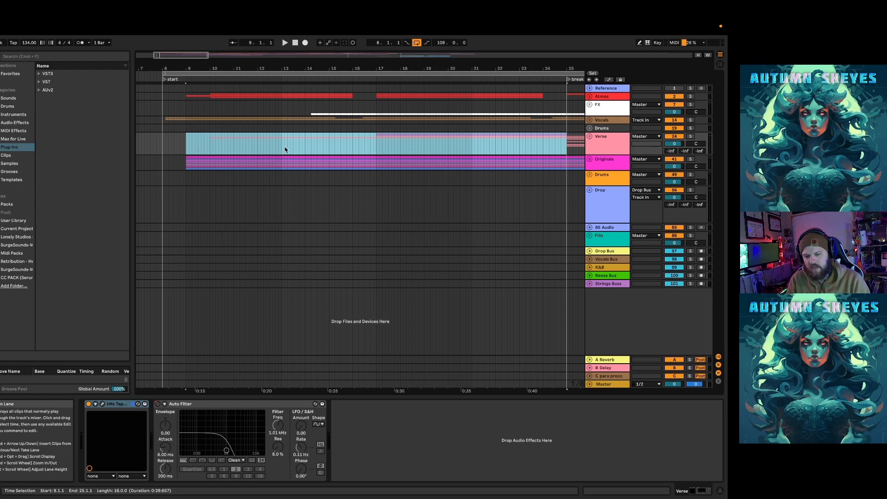
click(589, 136)
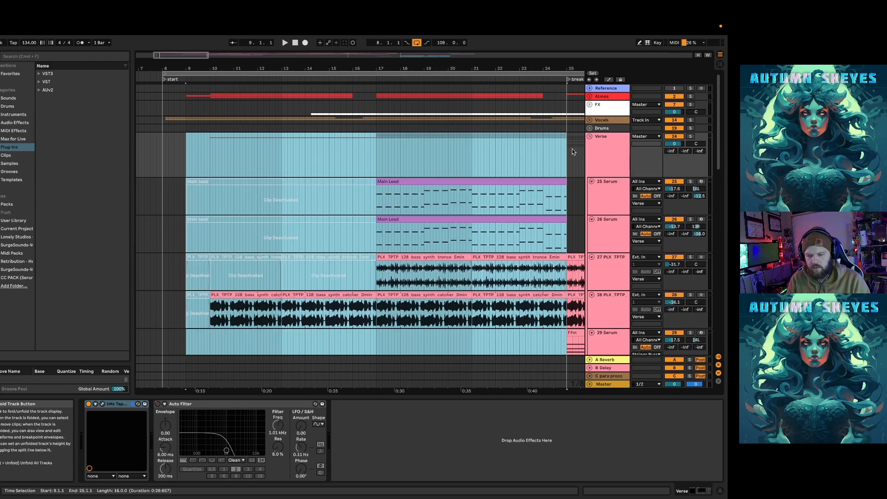
click(307, 202)
scroll(307, 202, down, 1)
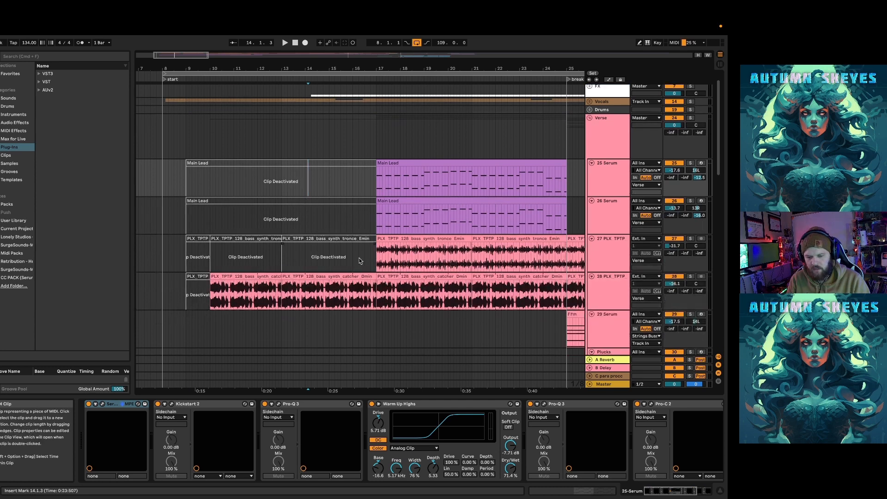
Solo track 28 and play its bass synth catcher clip from bar 10
click(246, 275)
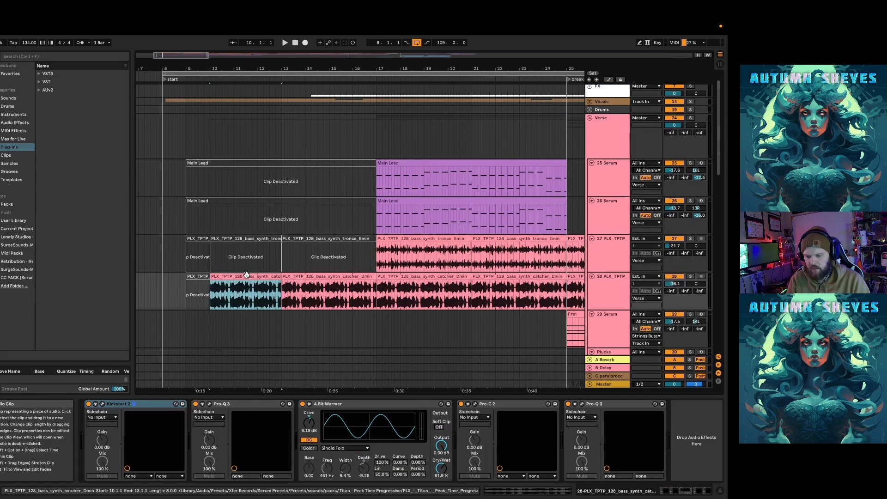
scroll(246, 274, down, 4)
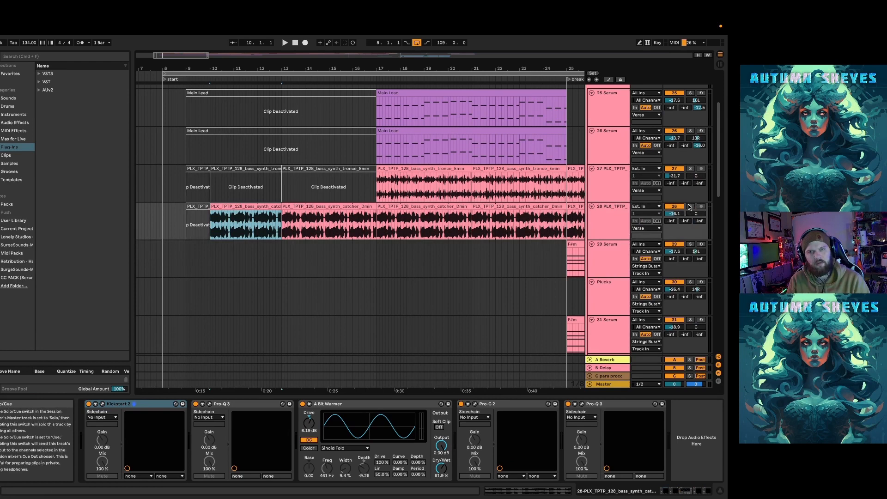
click(690, 207)
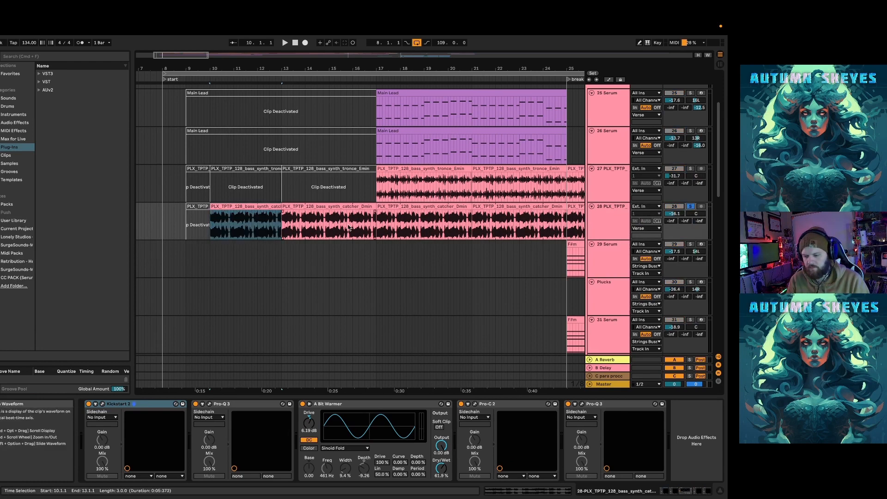
key(space)
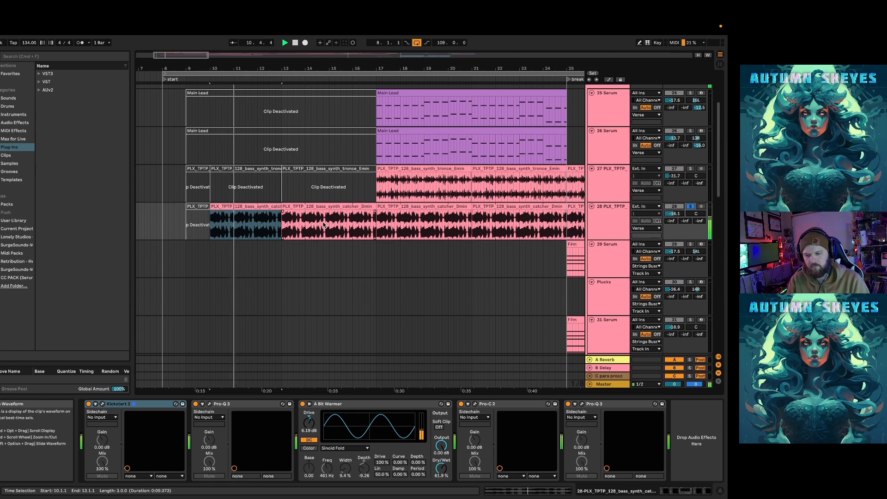
scroll(379, 210, down, 3)
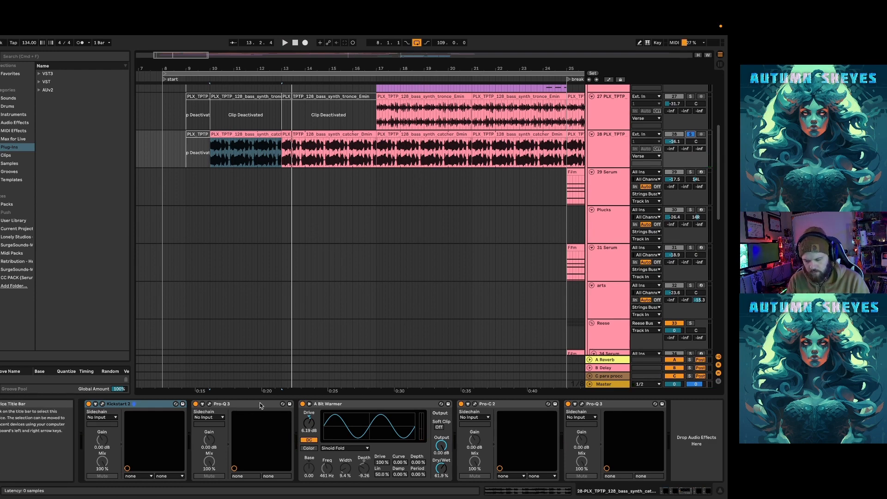
Examine the curves of the first and last Pro-Q 3 equalizers on track 28, closing each plugin window
click(210, 404)
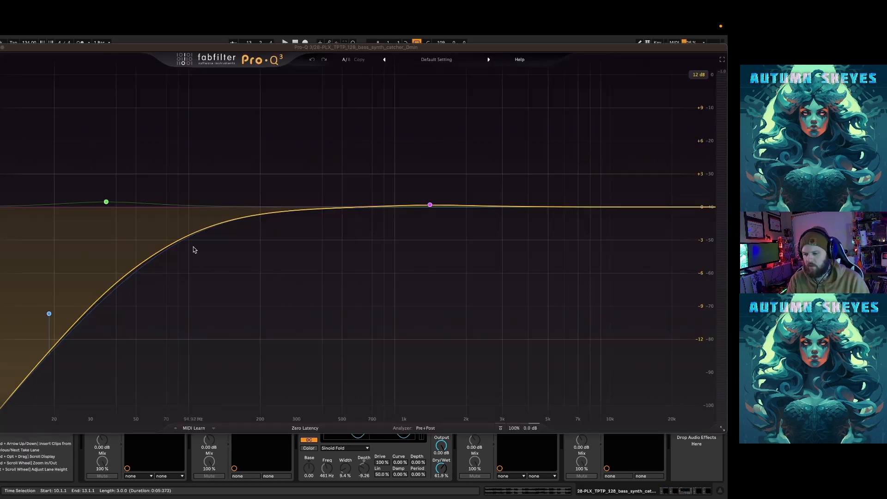
click(0, 47)
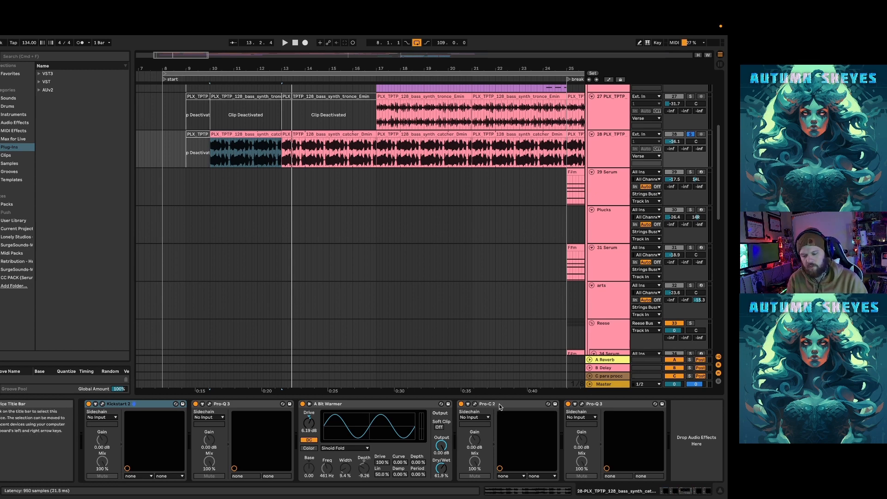
click(583, 406)
click(79, 217)
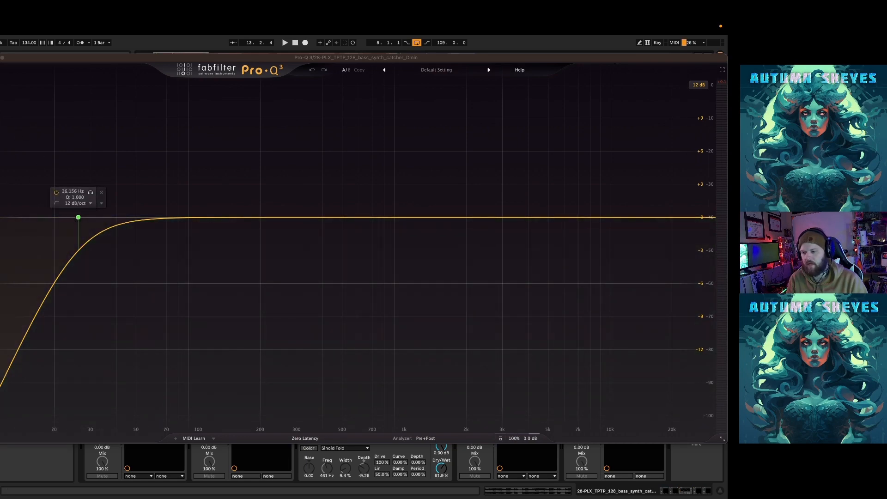
click(2, 58)
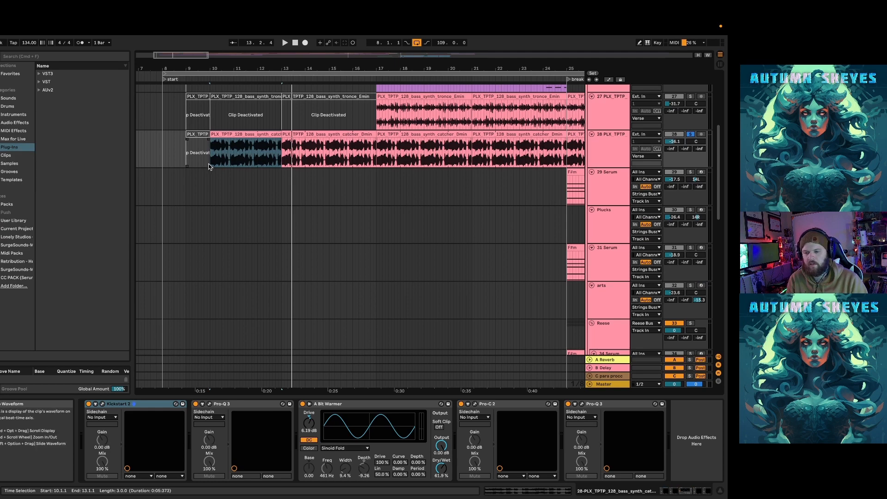
Unfold the Atmos group and solo its first audio track, the collapsing fields loop
scroll(209, 163, down, 5)
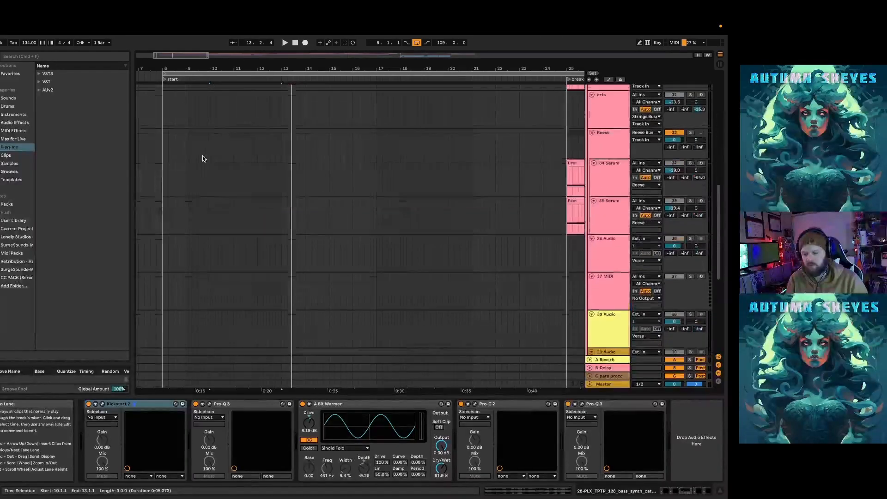
scroll(203, 158, down, 4)
scroll(209, 162, up, 10)
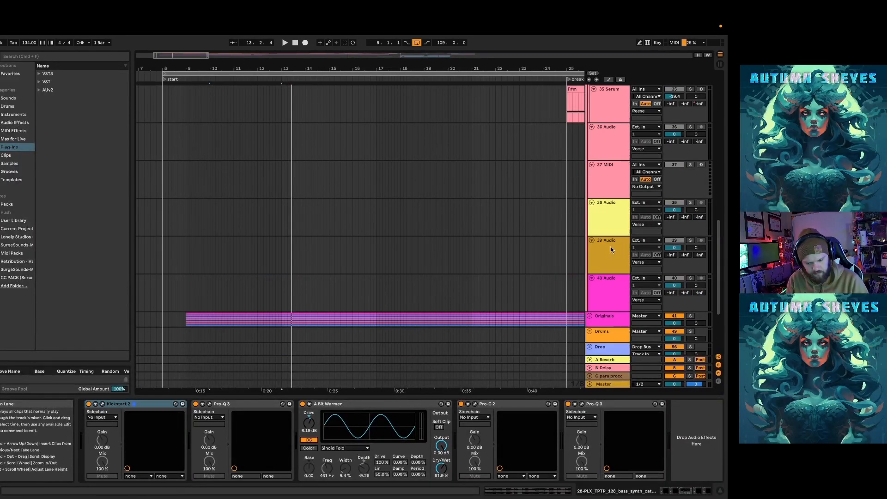
scroll(343, 191, up, 5)
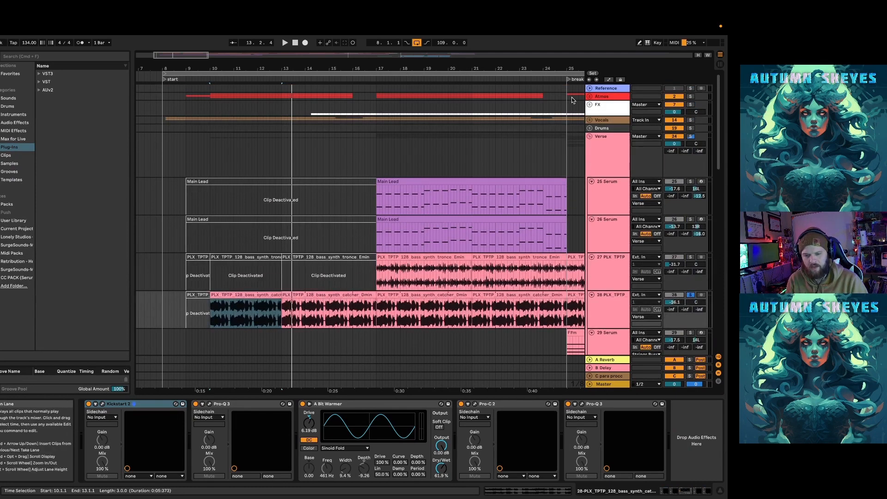
click(589, 96)
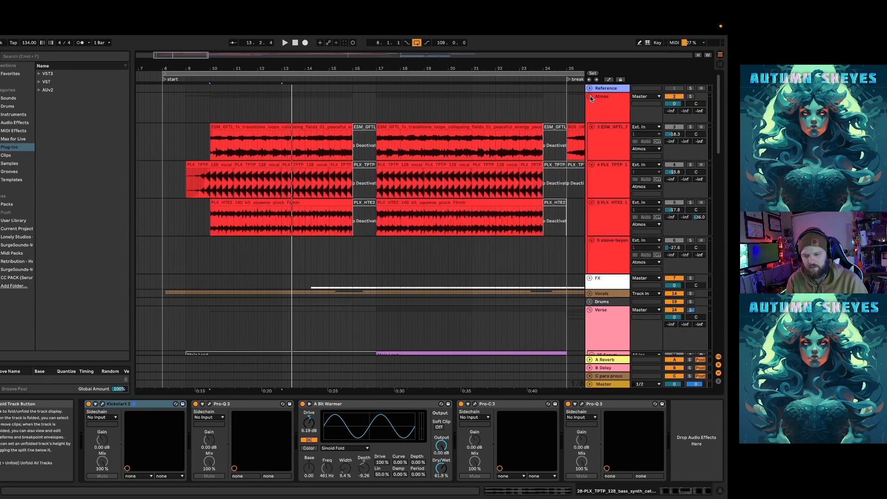
click(213, 142)
click(690, 127)
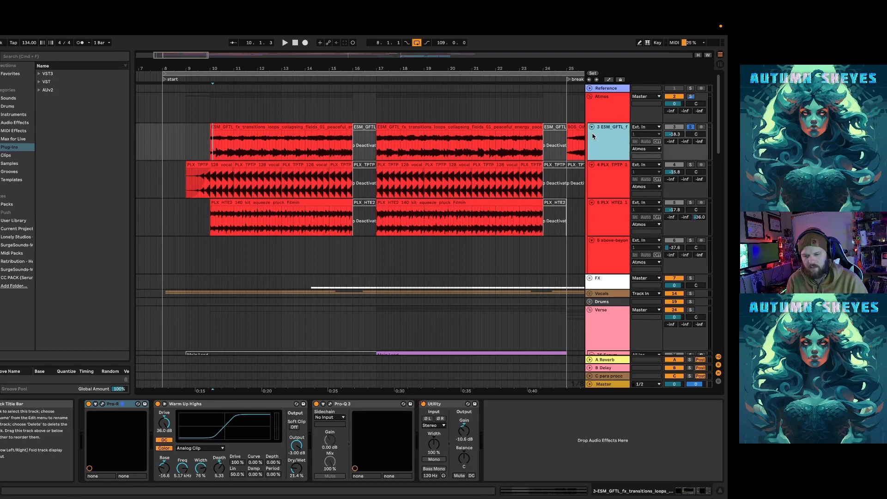
Examine the Pro-R reverb and Pro-Q 3 equalizer settings on track 3, closing each plugin window
click(103, 404)
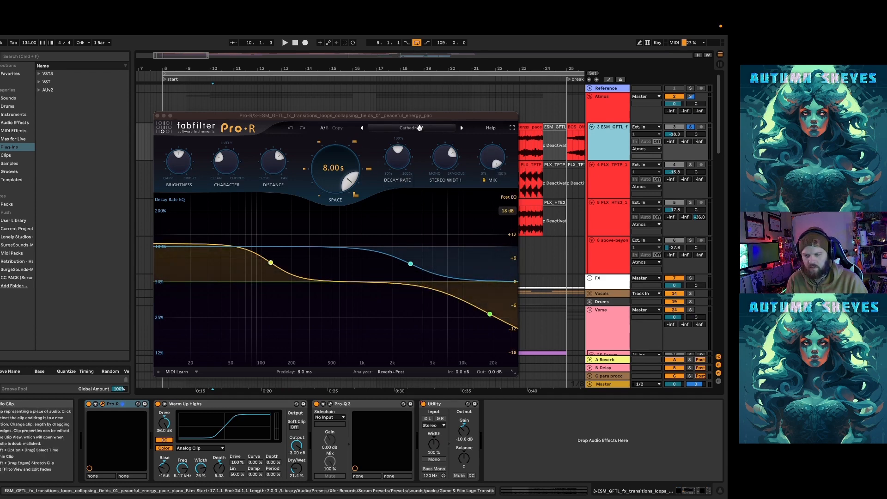
click(157, 116)
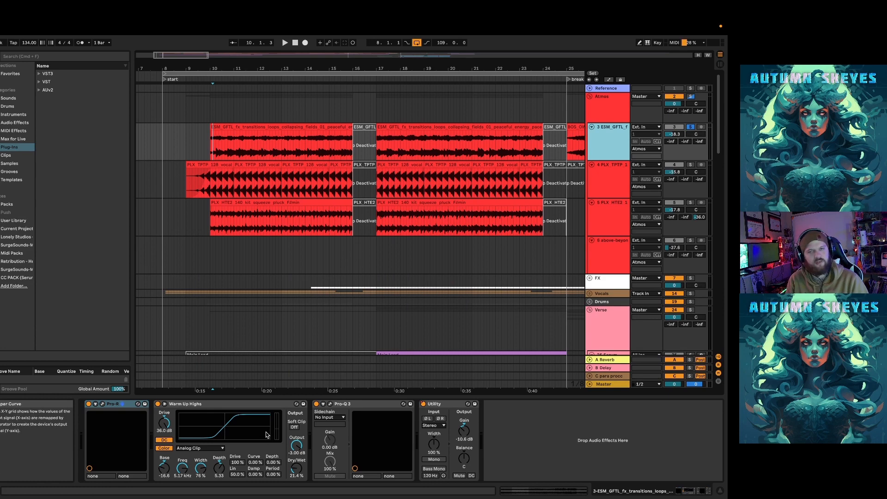
click(330, 404)
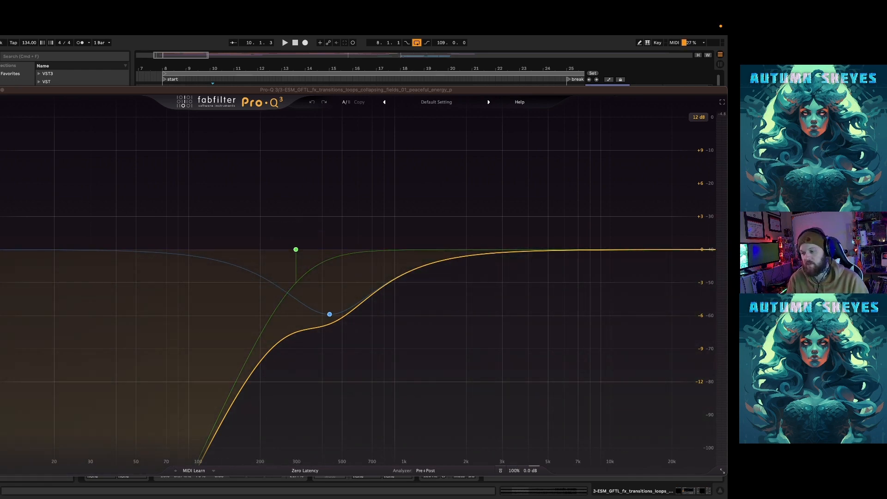
click(2, 90)
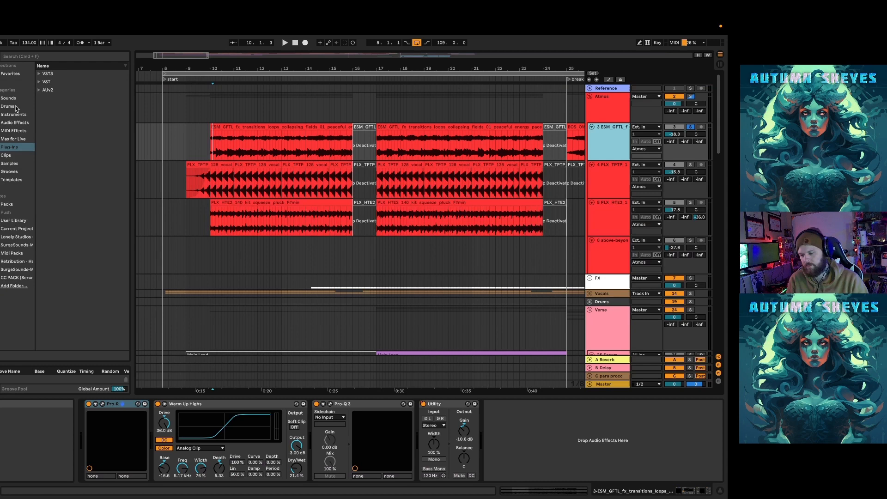
Check track 4's devices, solo the squeeze pluck track 5 and examine its second Pro-Q 3 equalizer curve
click(215, 189)
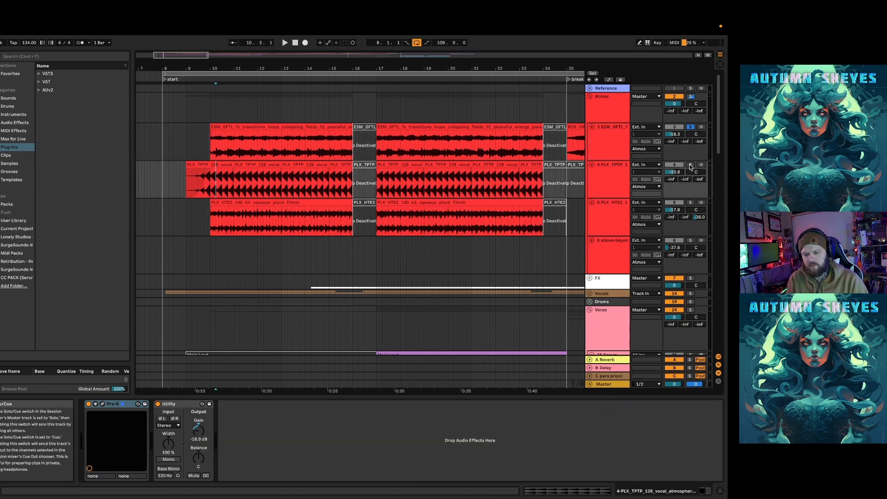
click(690, 203)
click(221, 227)
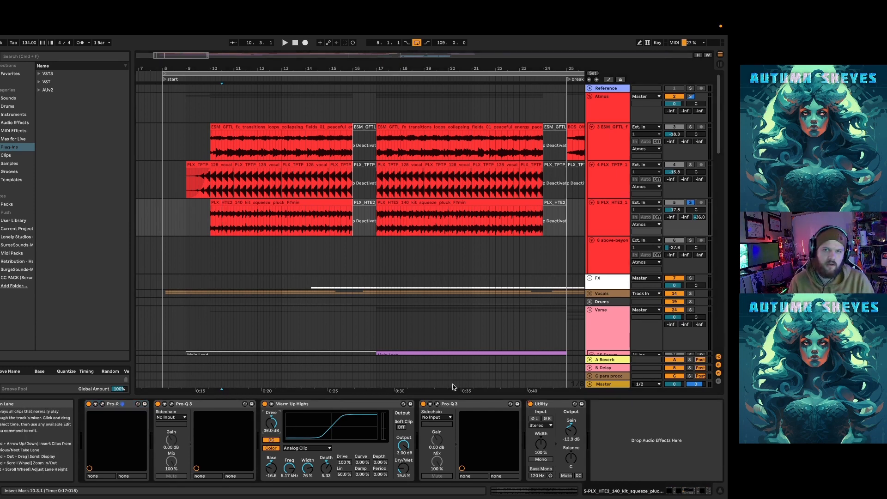
click(438, 405)
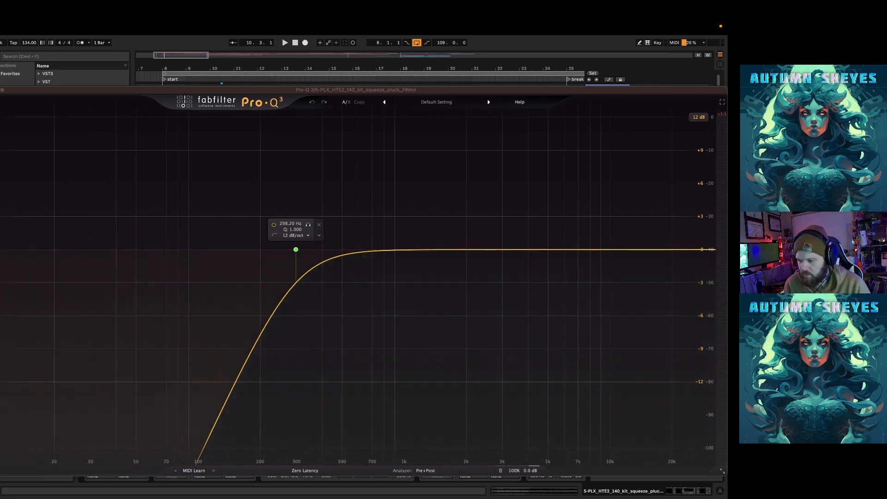
key(super+w)
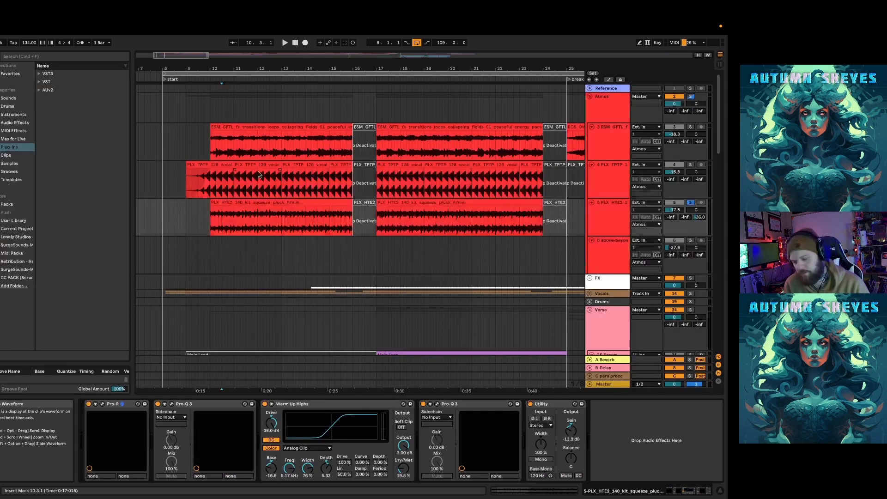
Play the collapsing fields loop on track 3 in solo from bar 10
click(211, 146)
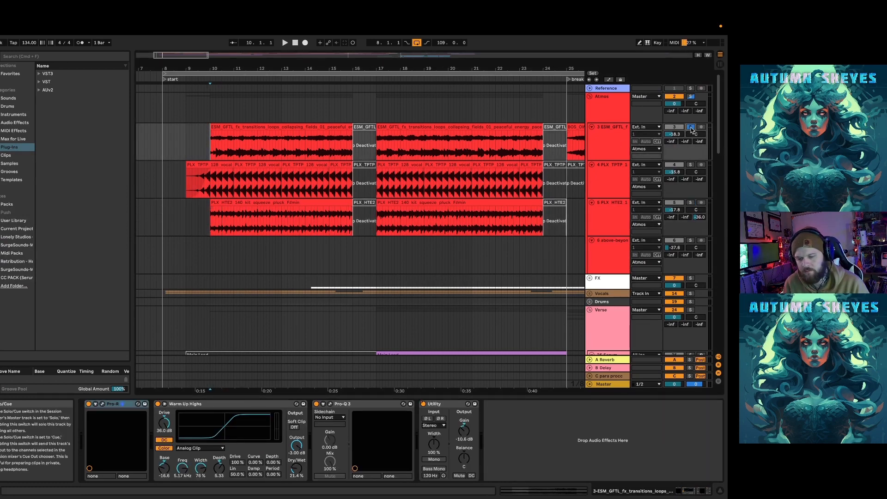
key(space)
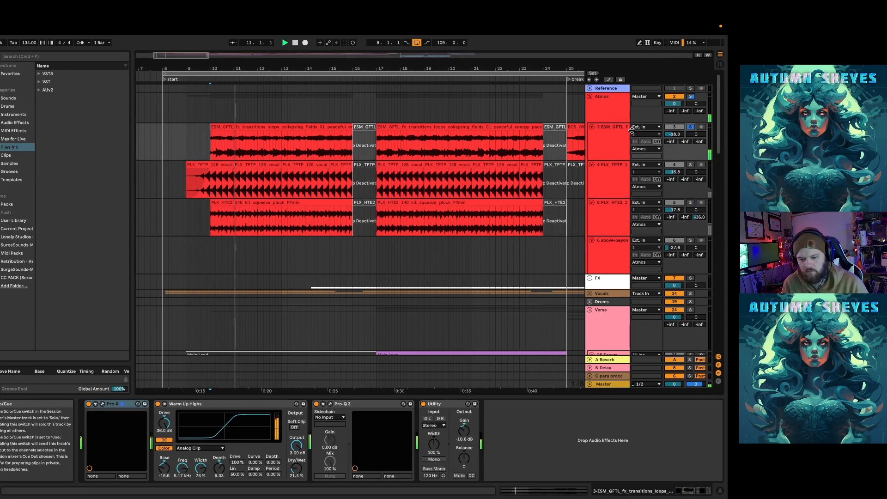
click(691, 127)
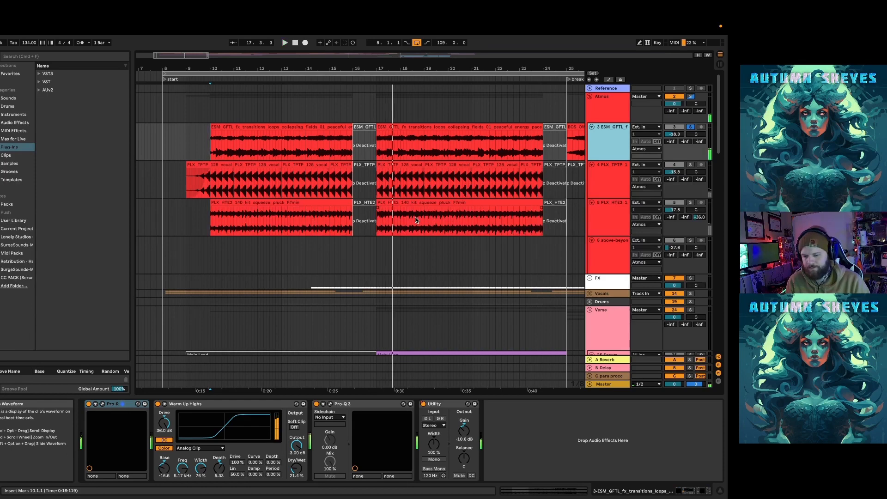
Solo the vocal atmosphere track 4 and play it from just before bar 10, with its device chain shown
click(204, 184)
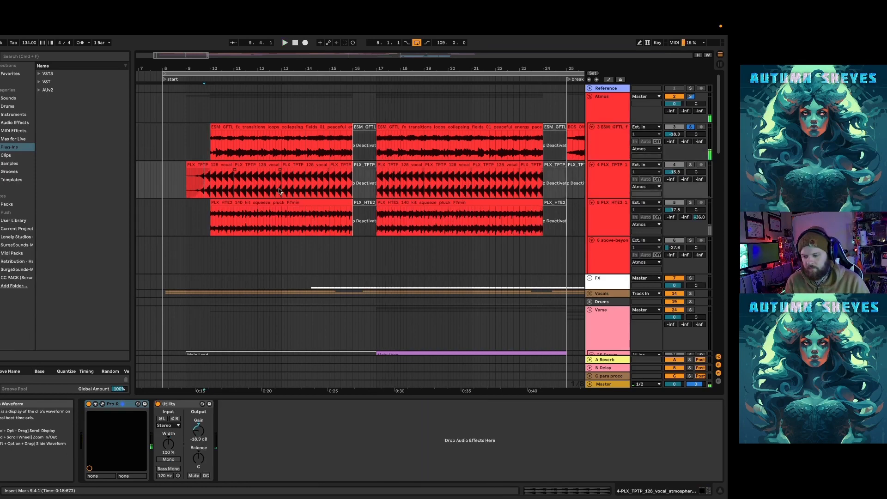
click(696, 165)
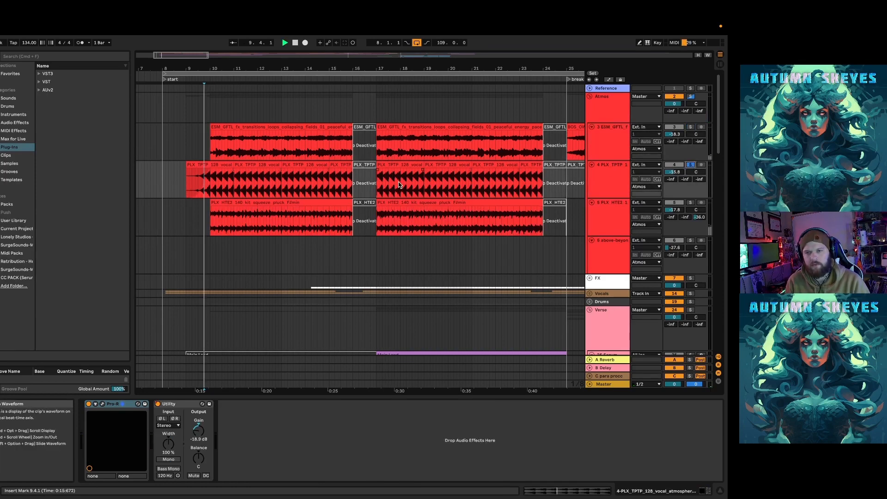
key(space)
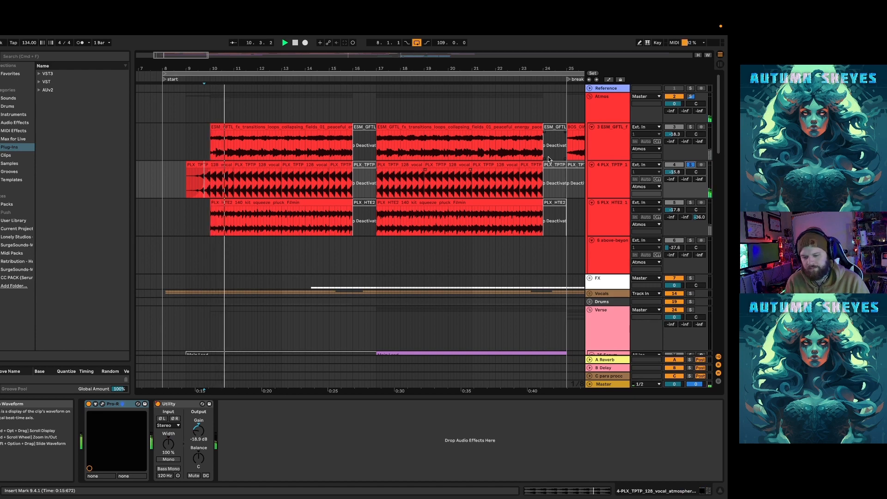
click(615, 171)
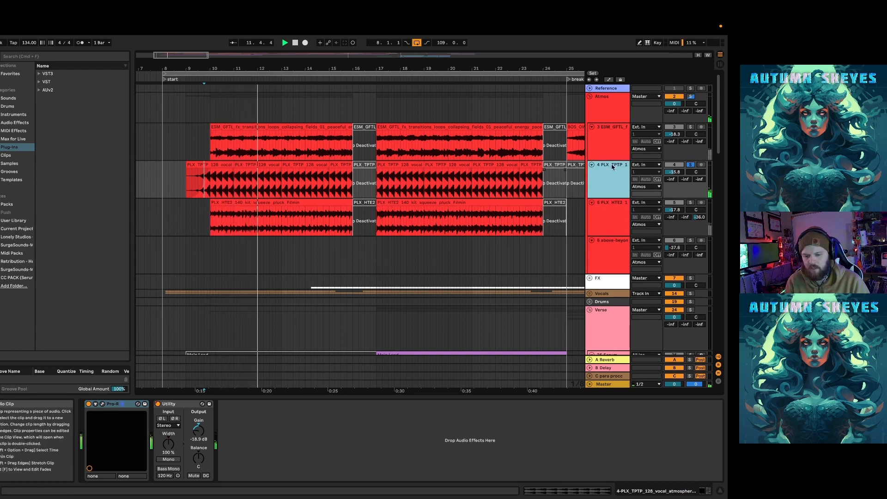
Solo the squeeze pluck track 5 and restart playback from just before bar 10
click(690, 202)
key(space)
key(space)
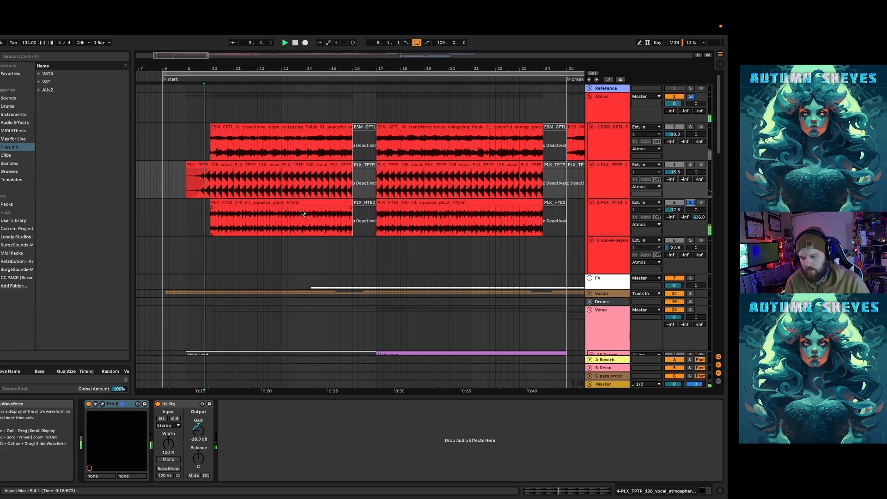
Bypass and re-enable the whole effect chain of the squeeze pluck track 5 to compare its sound, and stop playback
click(597, 227)
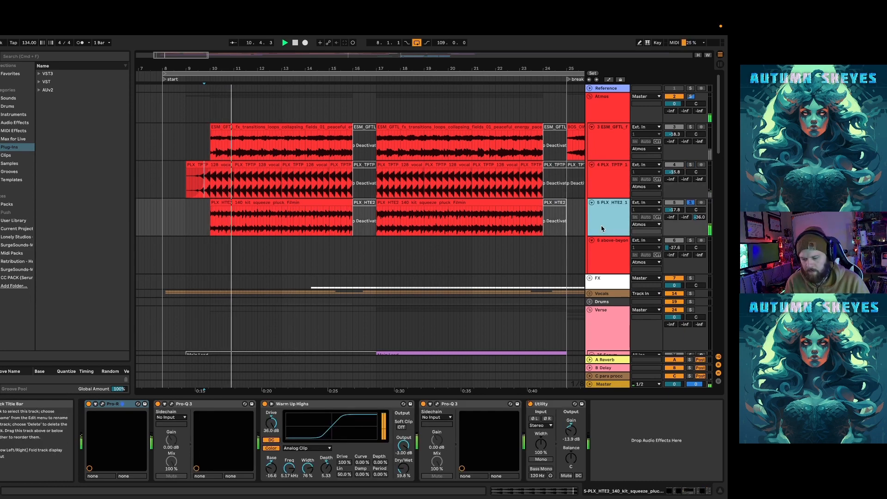
click(211, 402)
shift+click(553, 403)
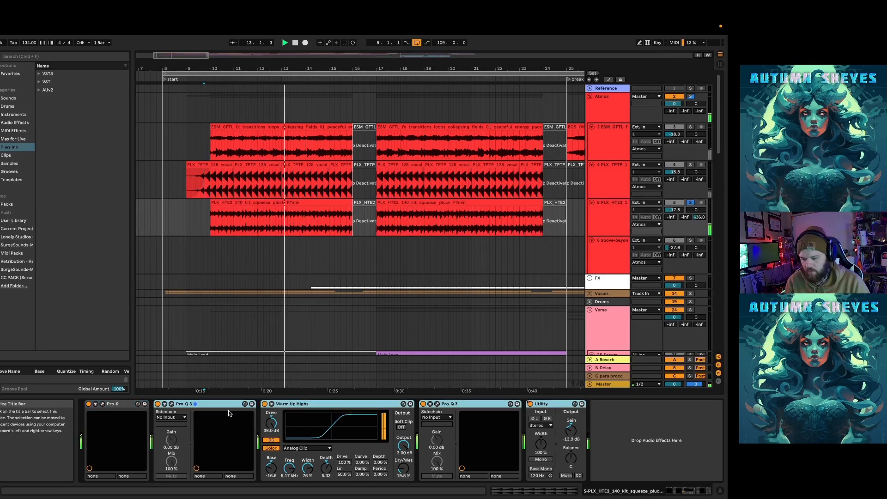
shift+click(121, 403)
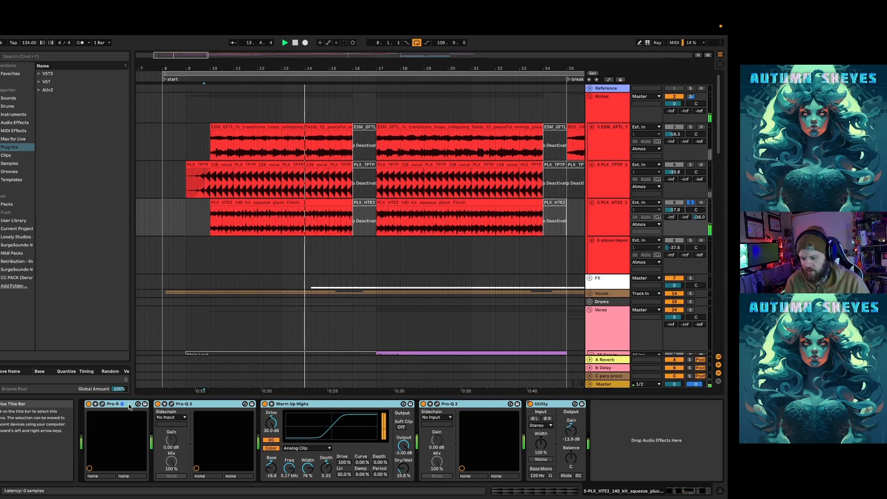
click(87, 404)
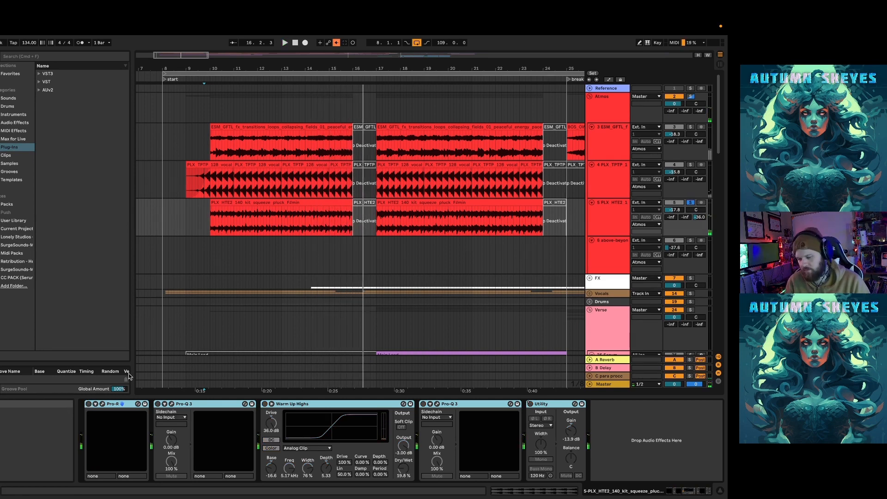
click(94, 404)
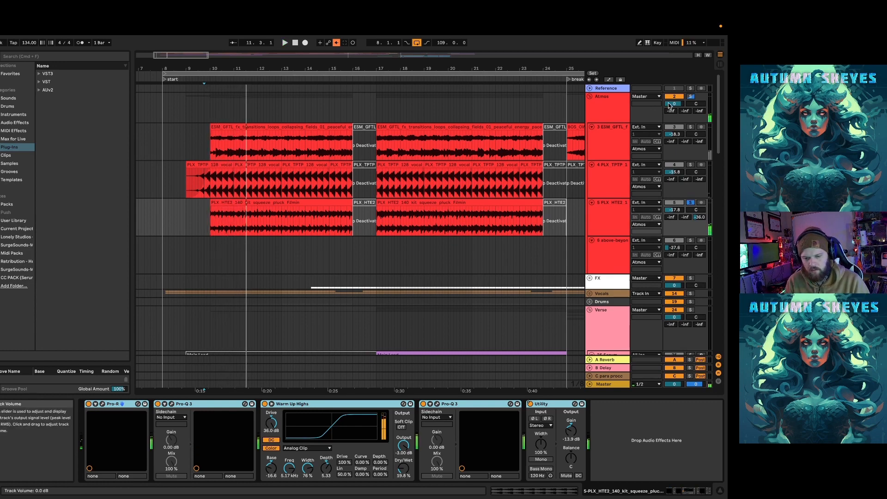
click(296, 45)
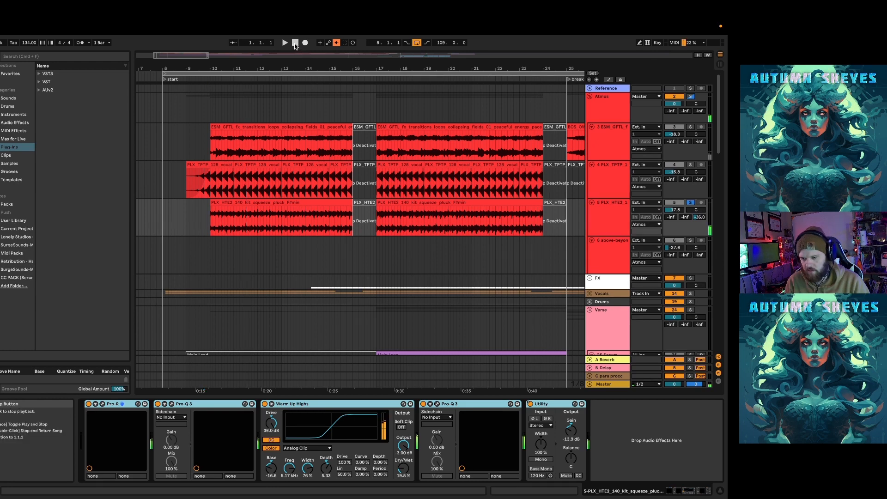
Unfold the Vocals group and play it in solo from 8.4.1
scroll(306, 272, down, 5)
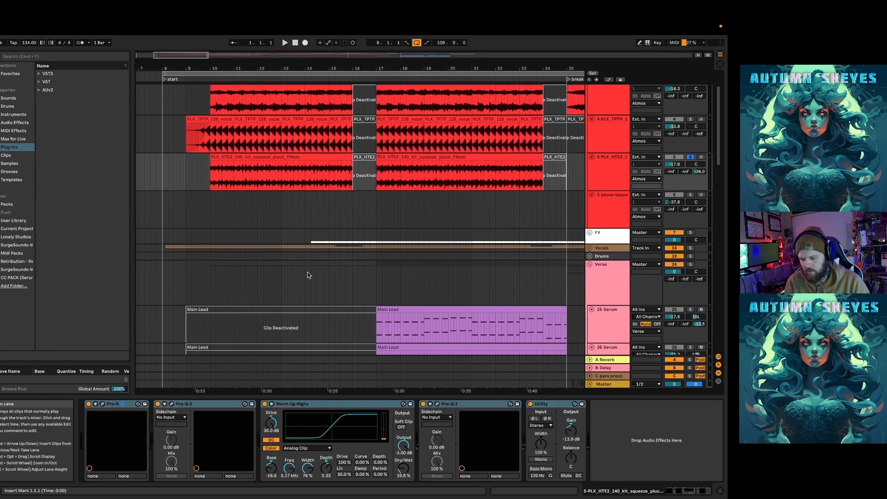
click(590, 203)
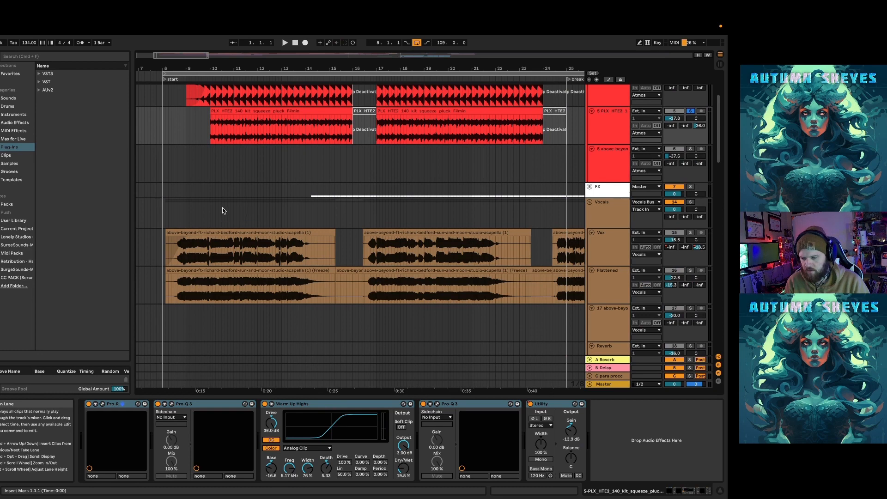
click(177, 250)
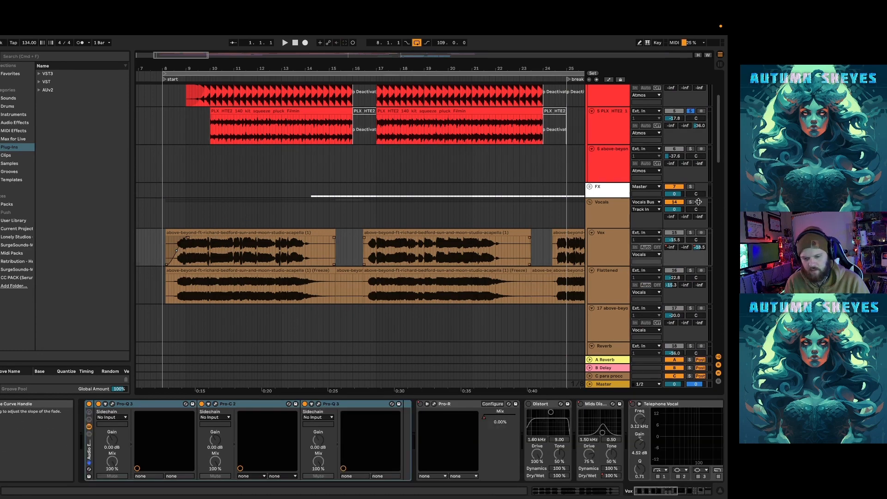
click(690, 187)
click(180, 214)
key(space)
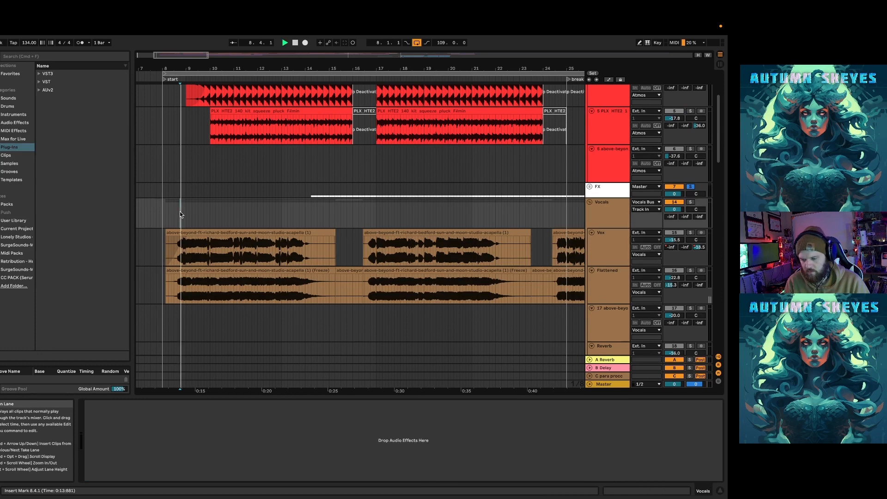
click(690, 202)
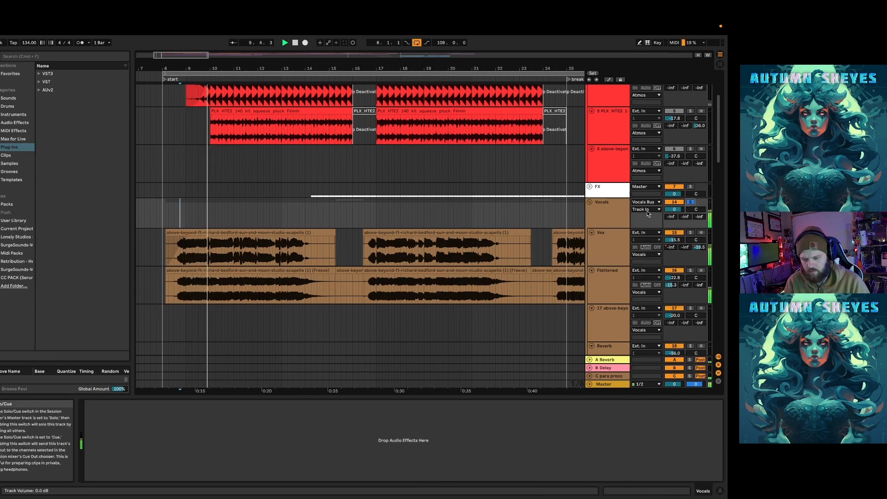
key(space)
key(space)
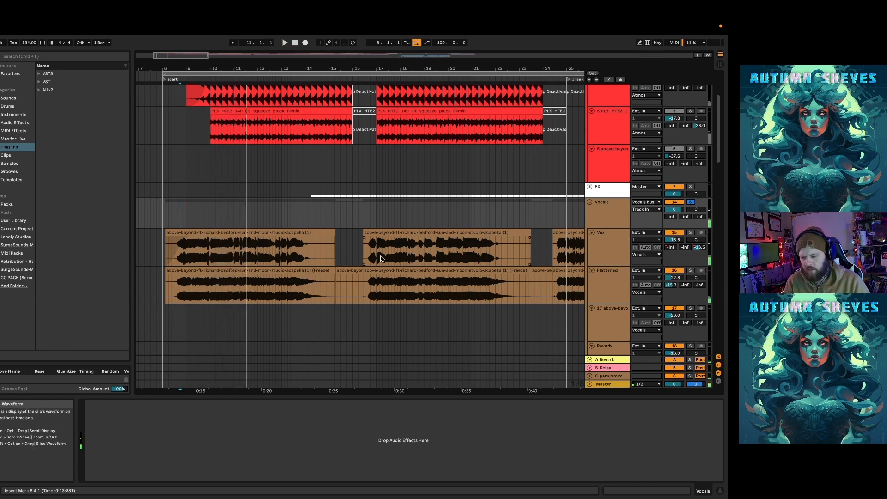
Show the Vox track's devices and examine the equalizer curve of the rack's last Pro-Q 3
click(605, 253)
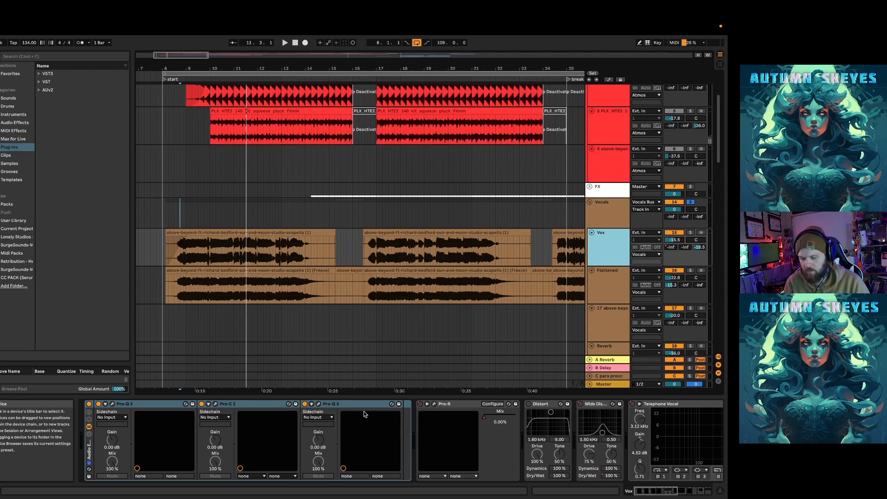
click(318, 404)
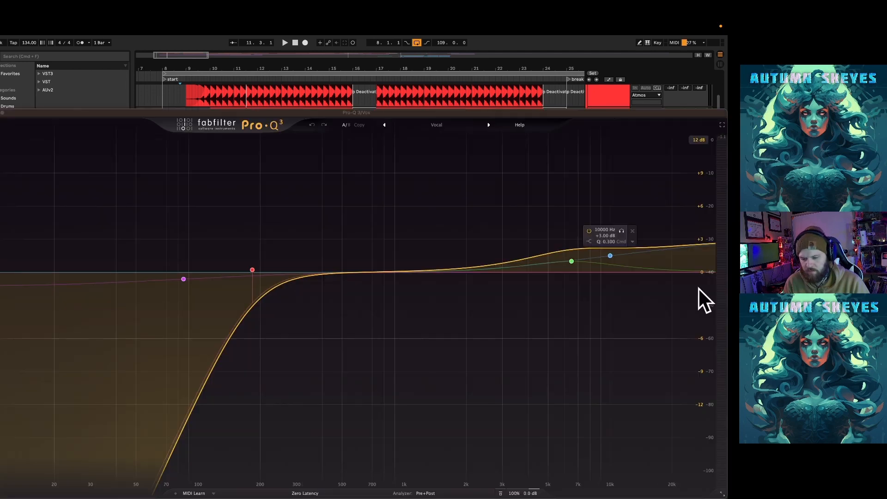
click(1, 113)
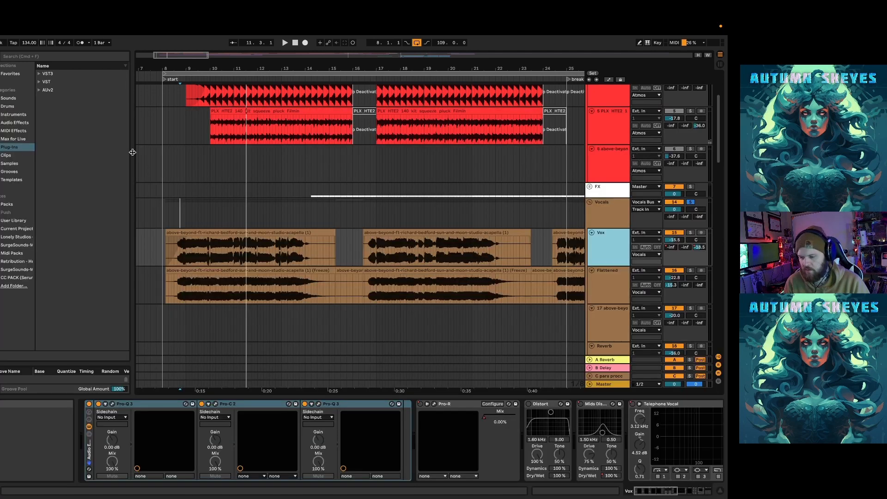
Play the first clip of the Flattened vocal track in solo, and show the devices of the C para procc return
click(596, 291)
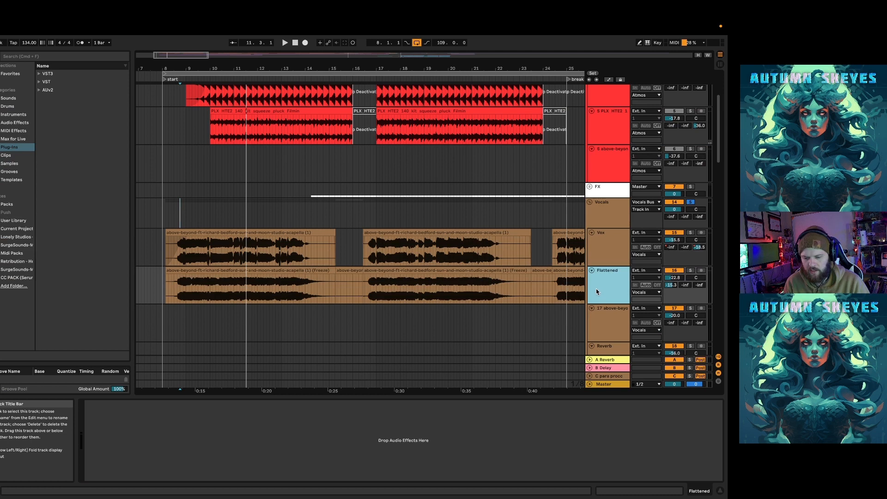
click(269, 271)
click(692, 271)
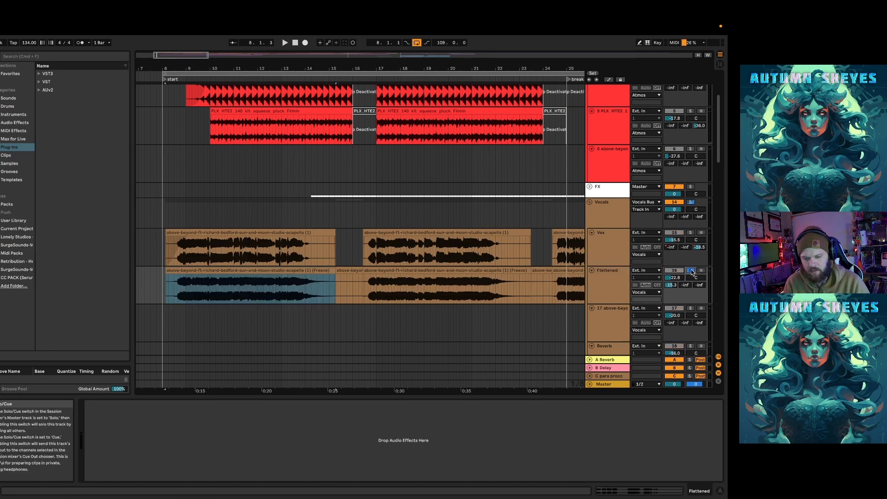
key(space)
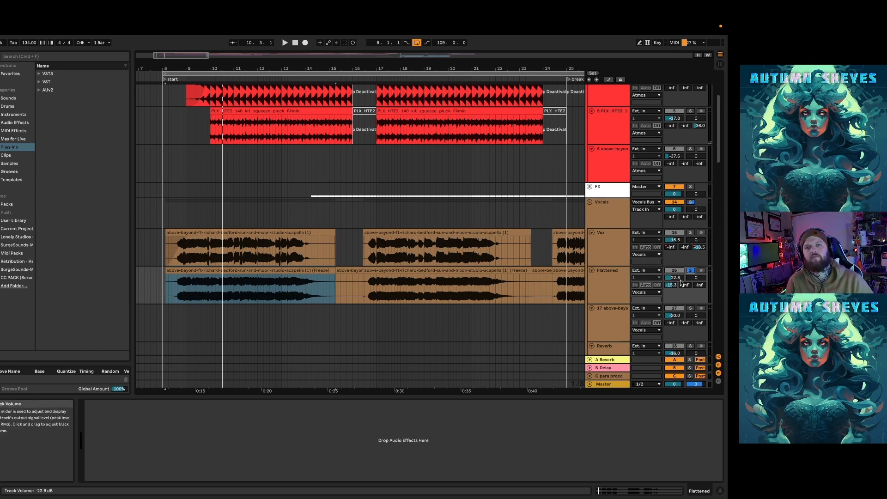
click(613, 375)
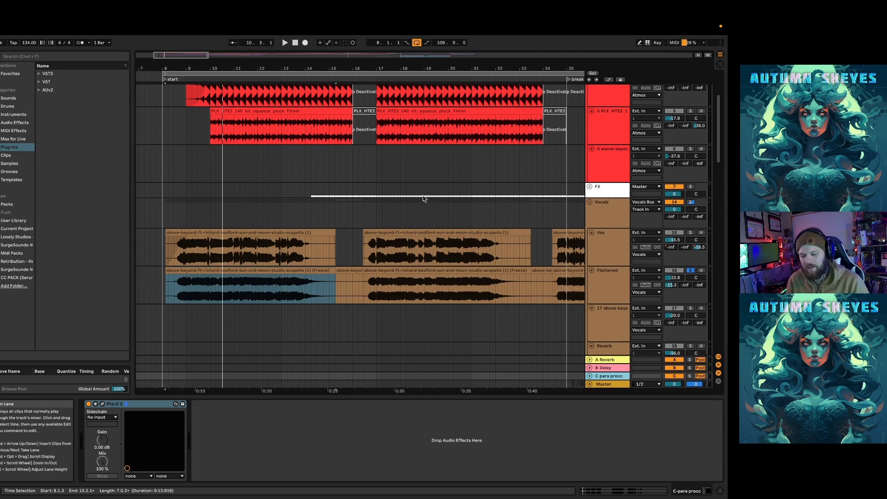
Unfold the FX group and play the first Horizons - Transition 06 clip with the transition track in solo
click(589, 186)
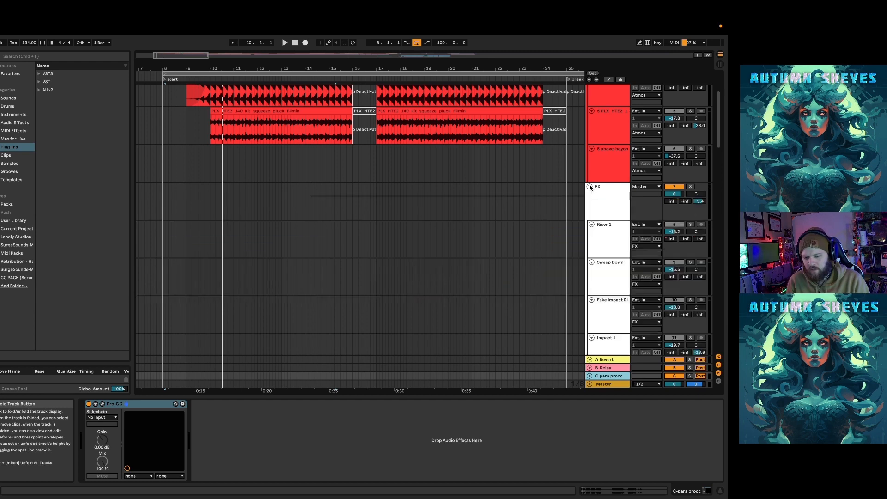
scroll(393, 153, down, 5)
scroll(392, 154, up, 4)
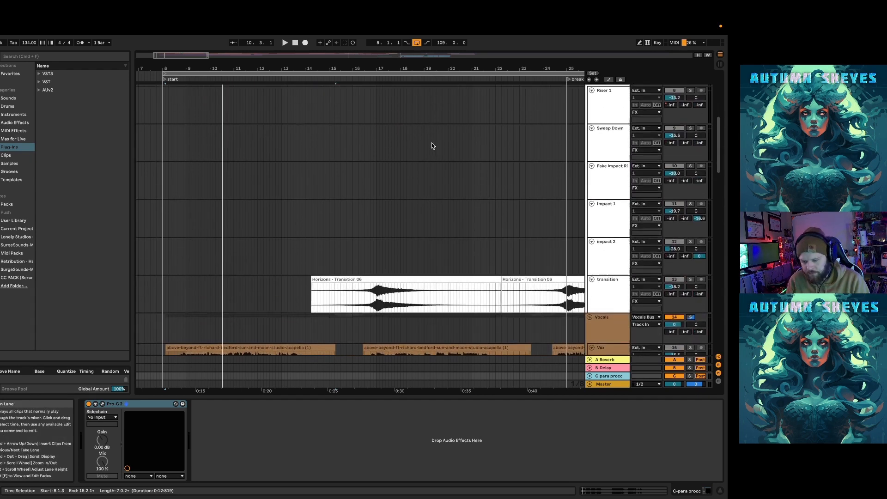
click(329, 264)
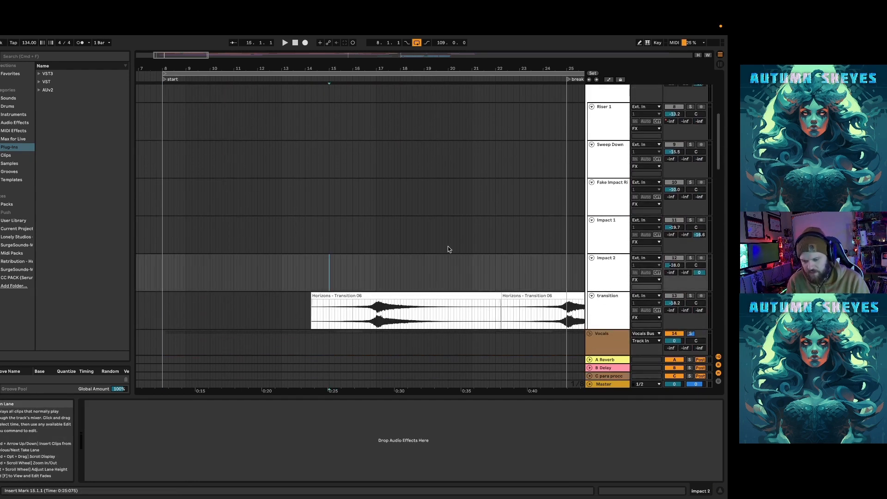
click(382, 296)
click(691, 295)
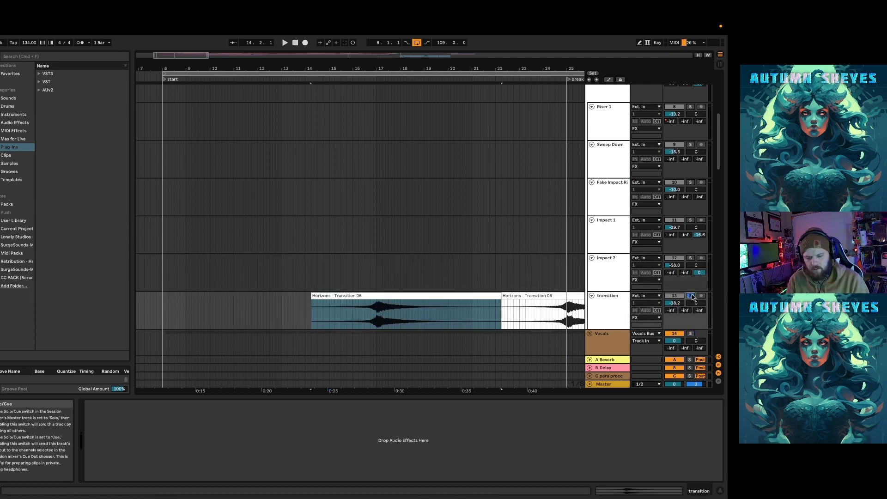
key(space)
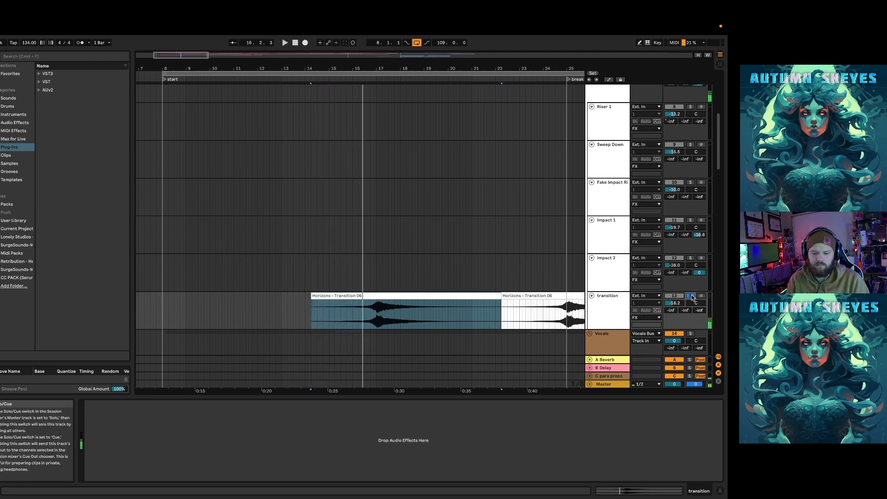
Fold the Atmos, FX and Vocals groups, and unfold the upper Drums group
scroll(426, 209, up, 6)
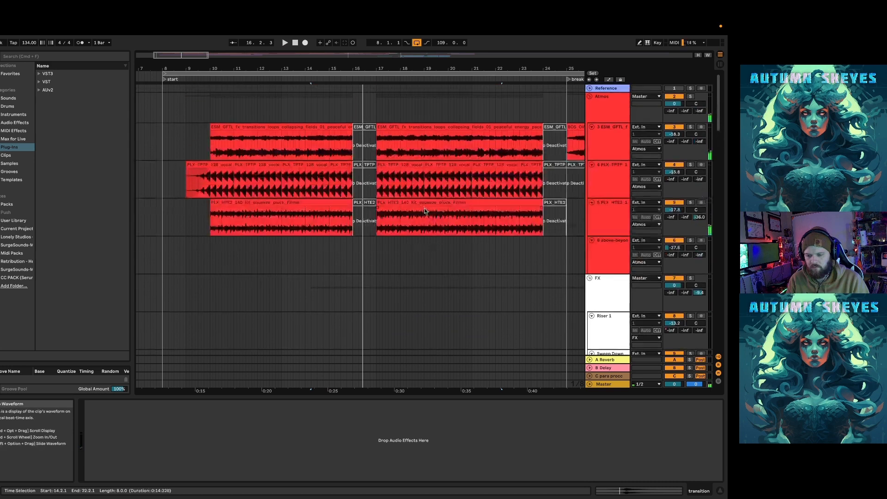
click(590, 96)
click(588, 105)
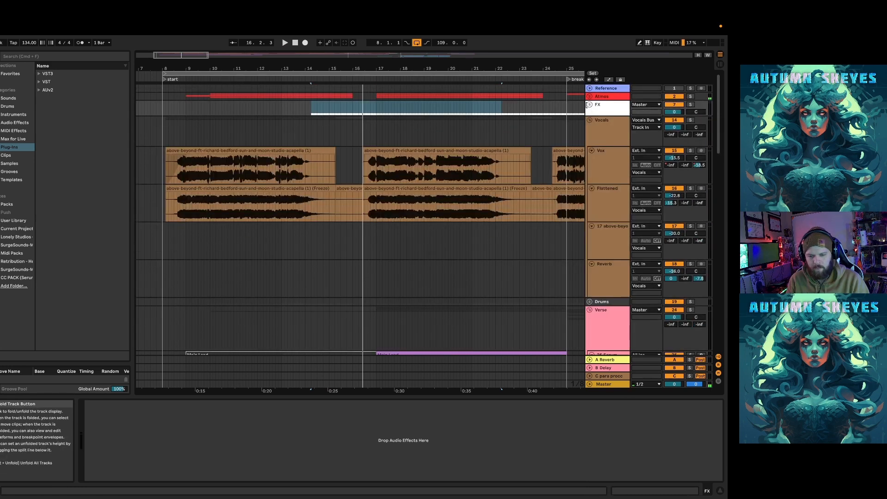
click(591, 121)
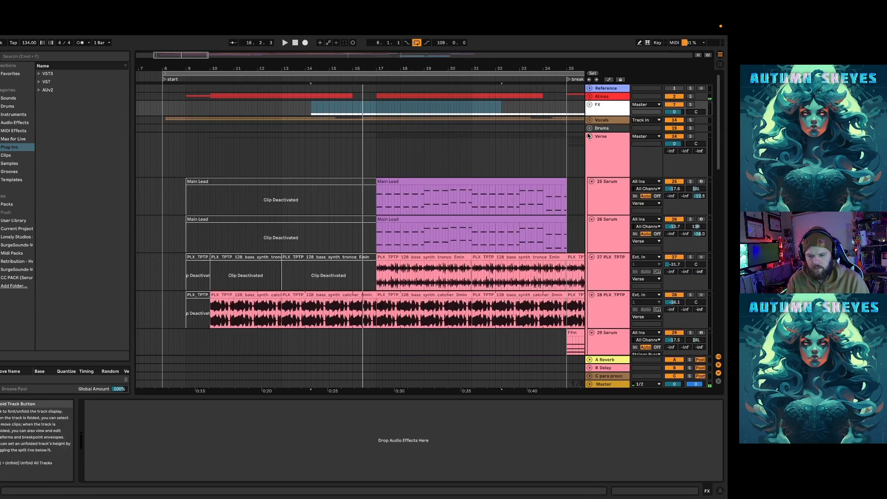
click(590, 128)
Solo the Drums group and start playback from 9.4.1, just before the active clips on track 23
scroll(203, 182, down, 3)
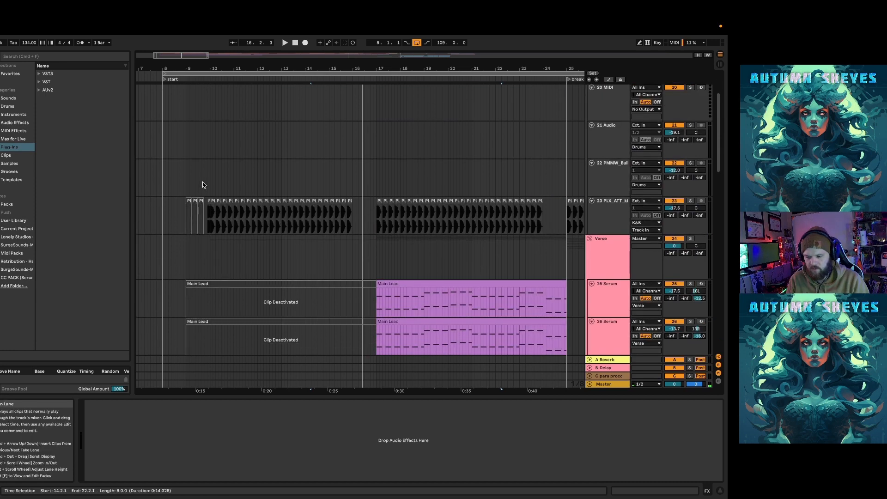
click(203, 181)
scroll(696, 187, up, 3)
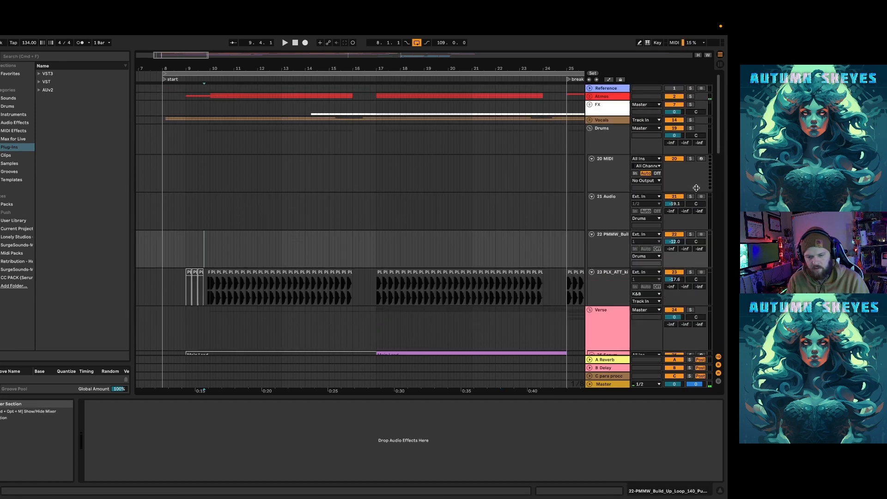
click(690, 127)
key(space)
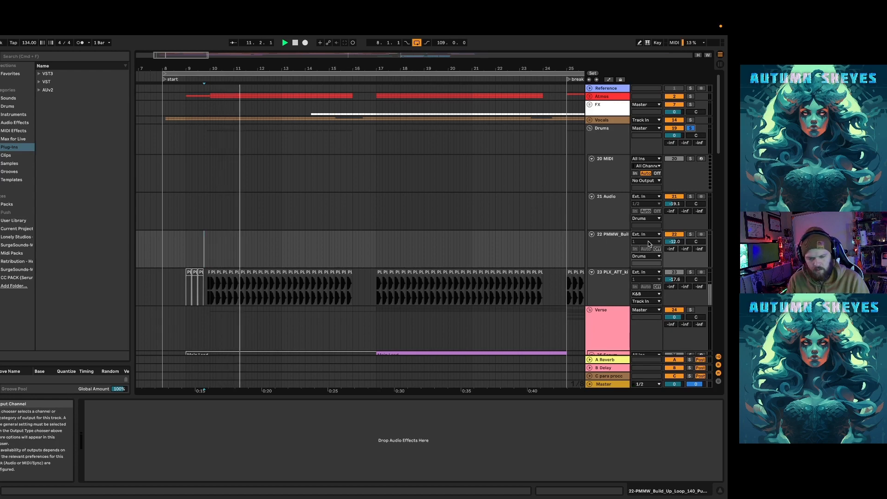
Switch the solo from the Drums group to the K&B bus to hear track 23, and back to Drums
scroll(616, 220, down, 15)
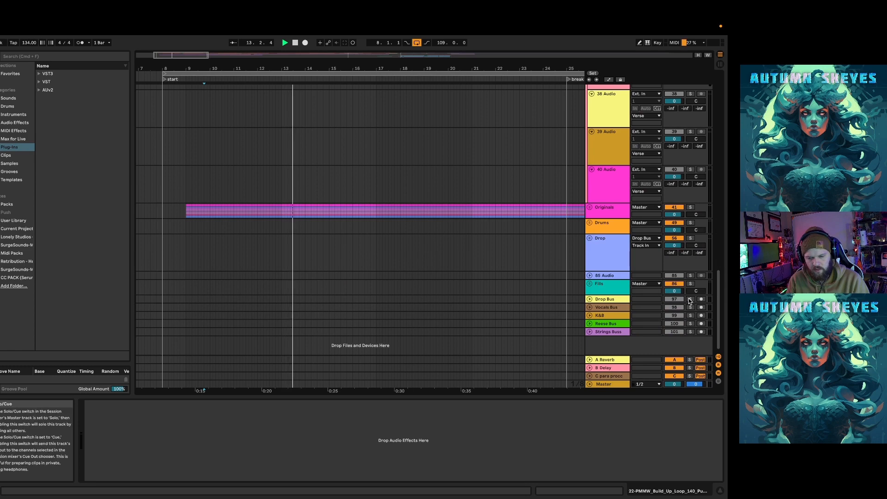
click(691, 315)
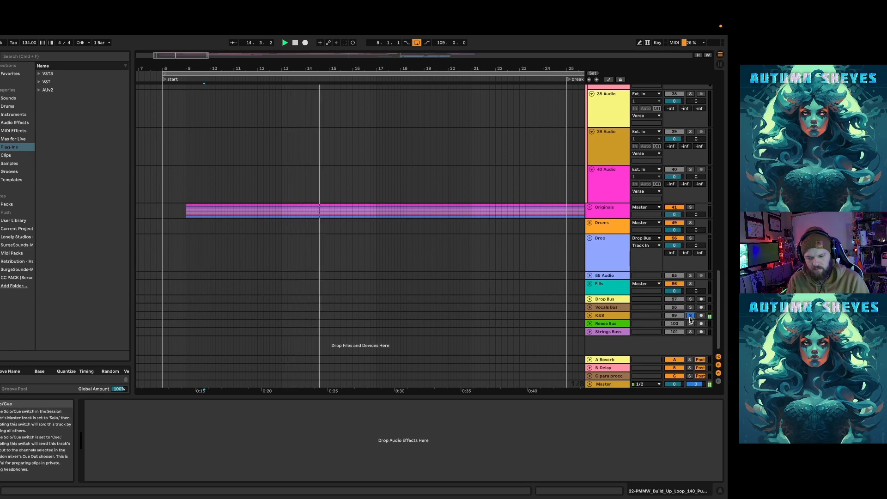
scroll(427, 189, up, 12)
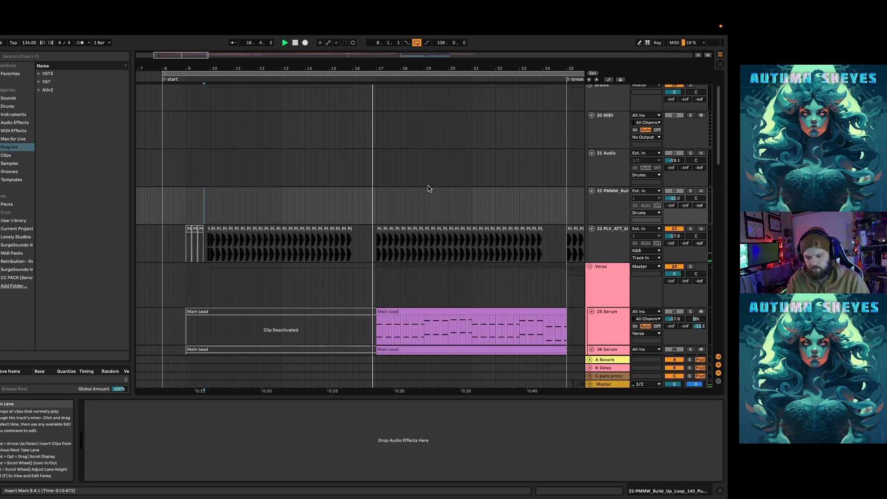
scroll(429, 188, up, 2)
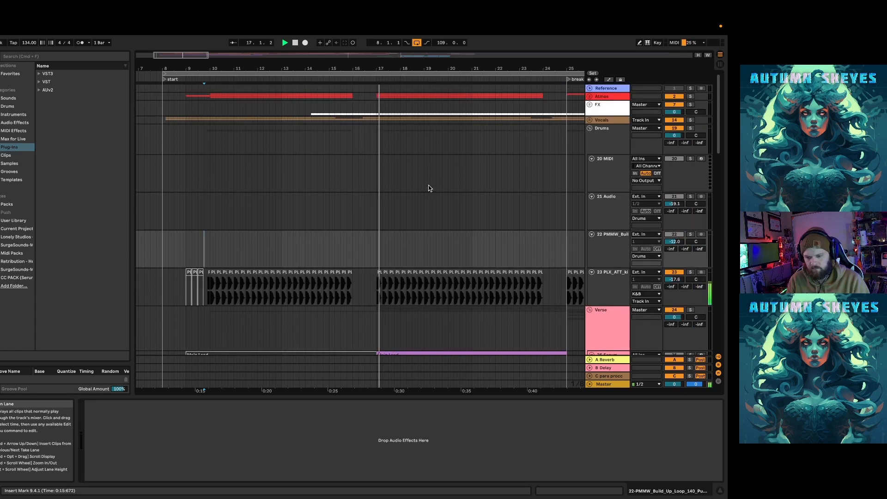
click(691, 128)
scroll(524, 183, down, 6)
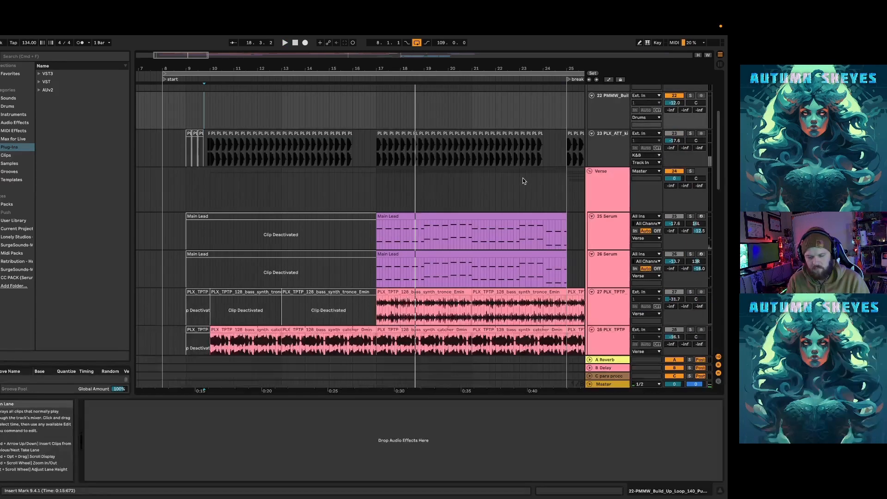
Solo the Verse group and audition its 25 Serum and 26 Serum Main Lead layers from bar 17
scroll(522, 180, down, 2)
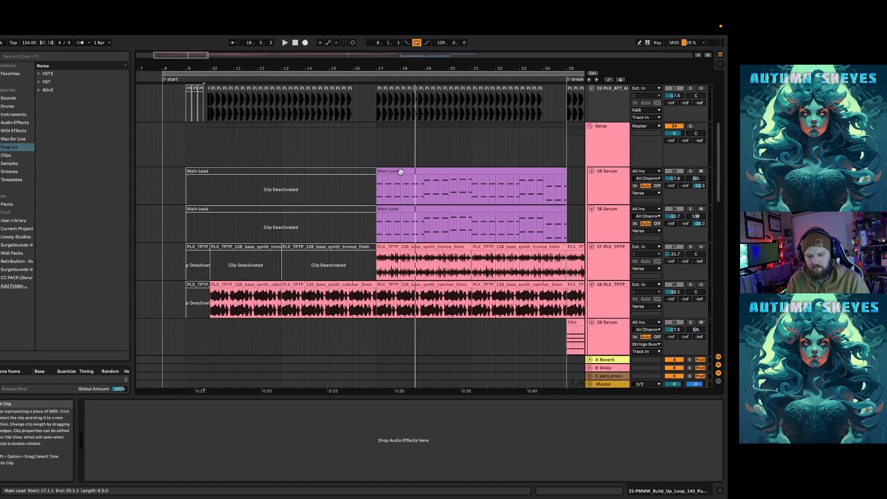
click(691, 127)
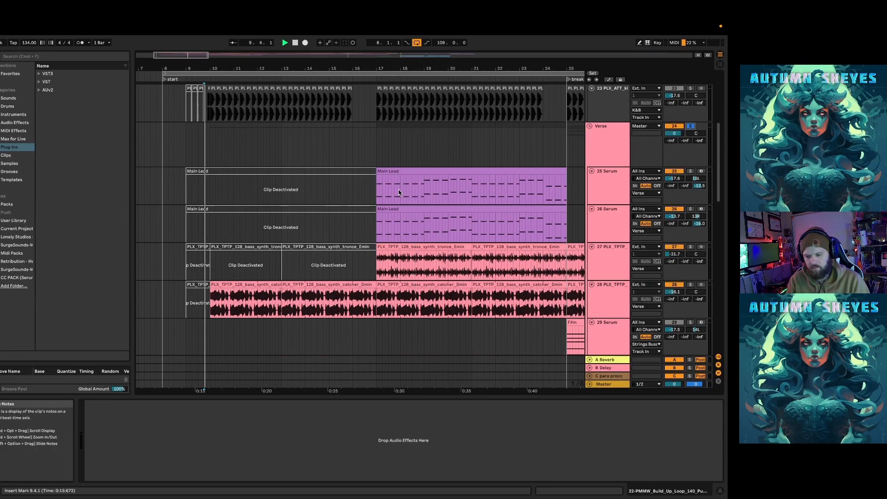
click(377, 189)
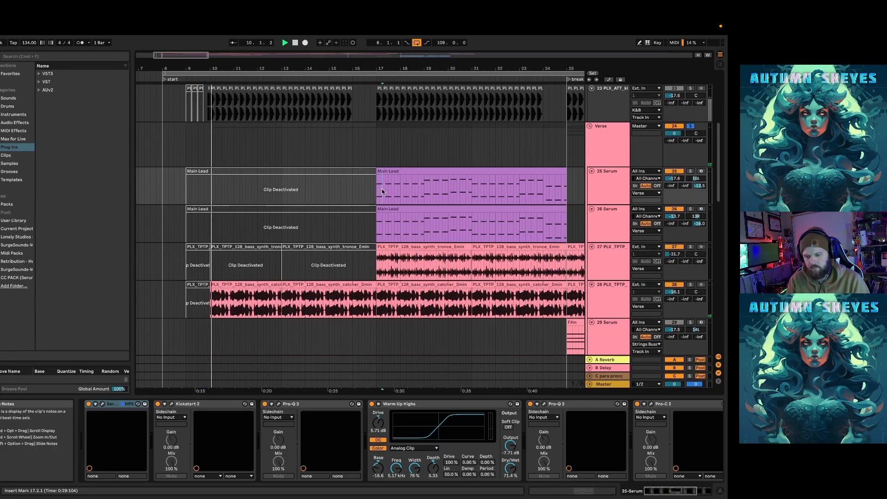
click(690, 171)
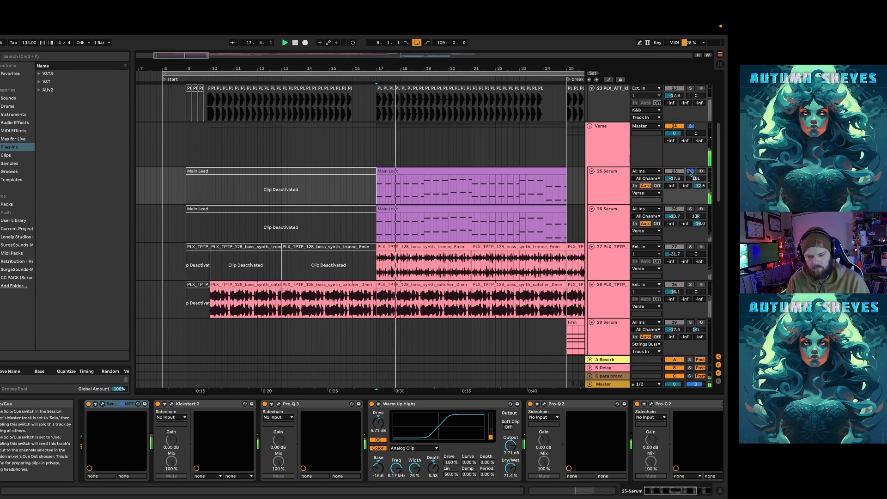
click(690, 209)
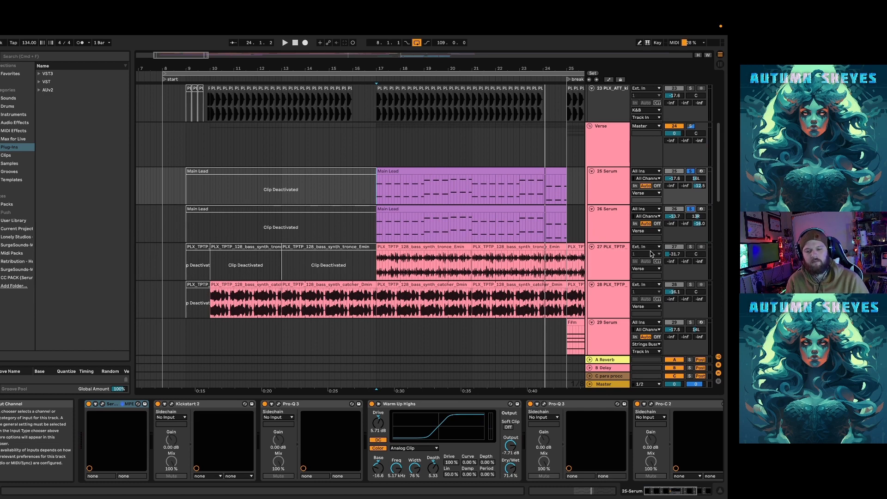
Play the bass synth loop on track 27 in solo and show that track's effects chain
key(space)
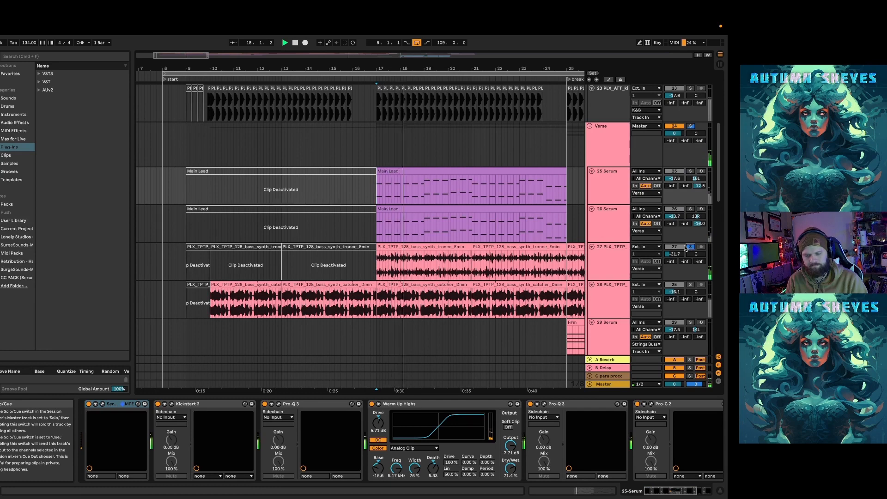
drag(541, 71, 369, 67)
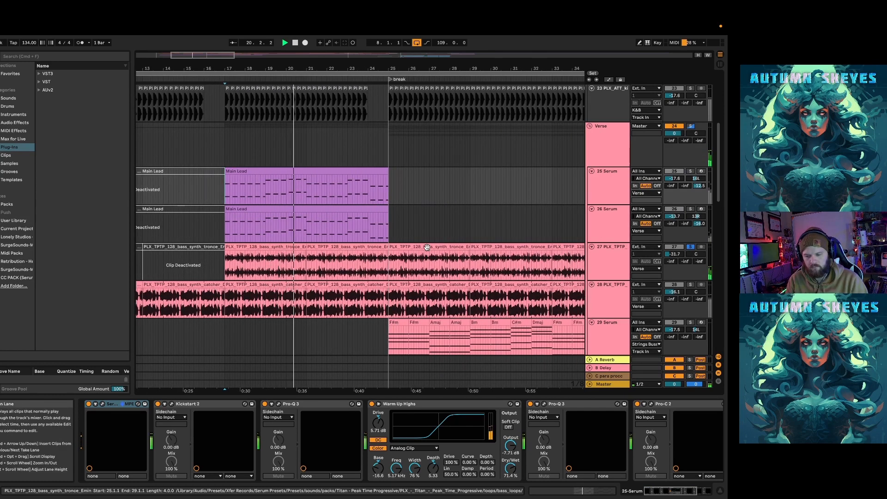
click(596, 261)
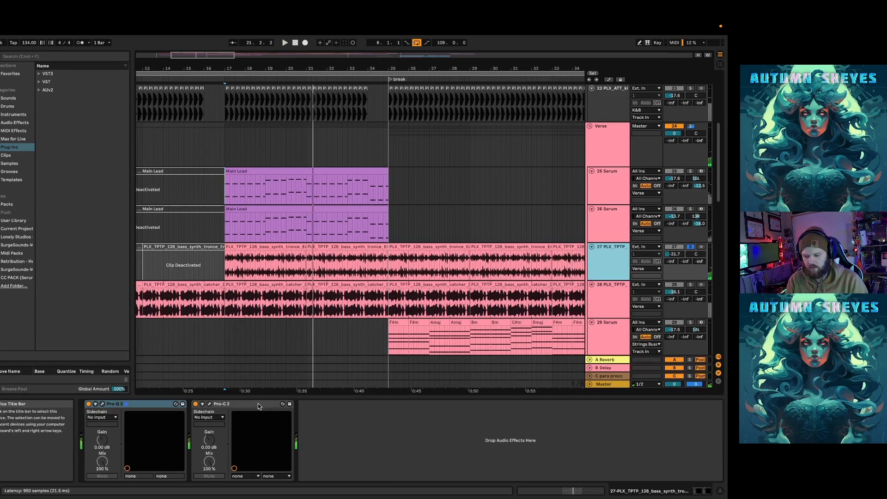
Select the Pro-Q 3 and Pro-C 2 on track 27 and inspect the Pro-Q 3 low cut during playback
click(214, 409)
click(147, 405)
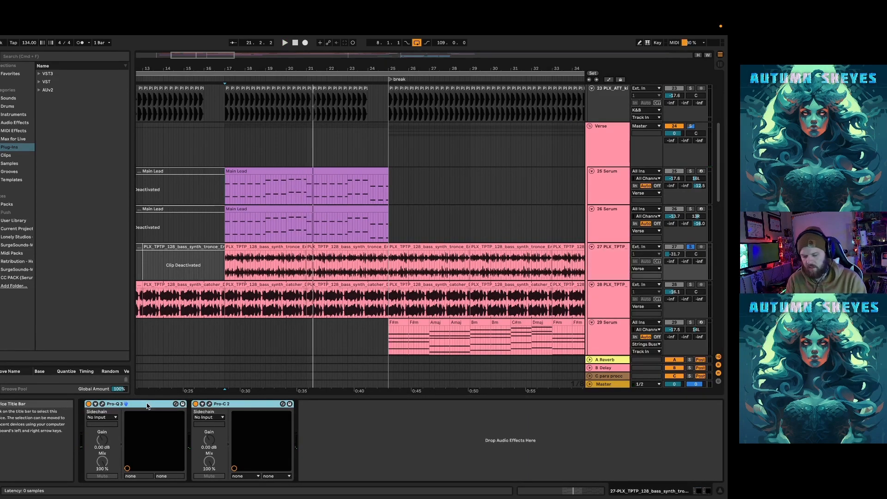
key(space)
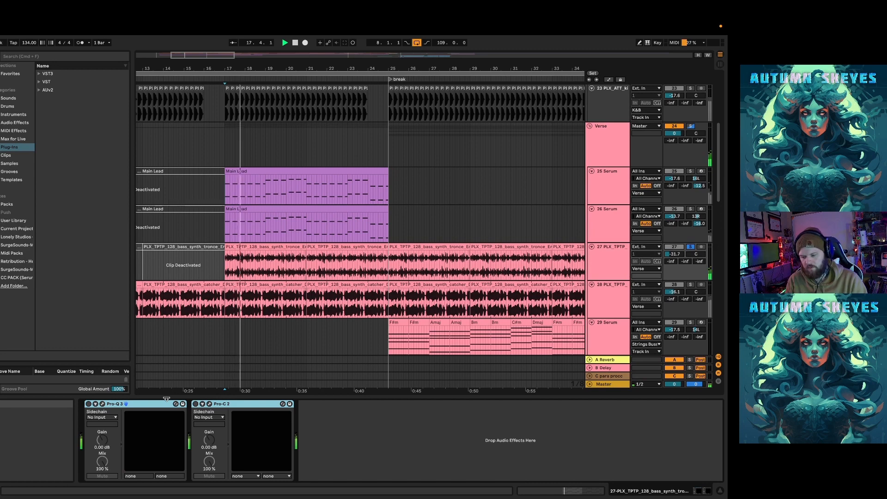
click(102, 404)
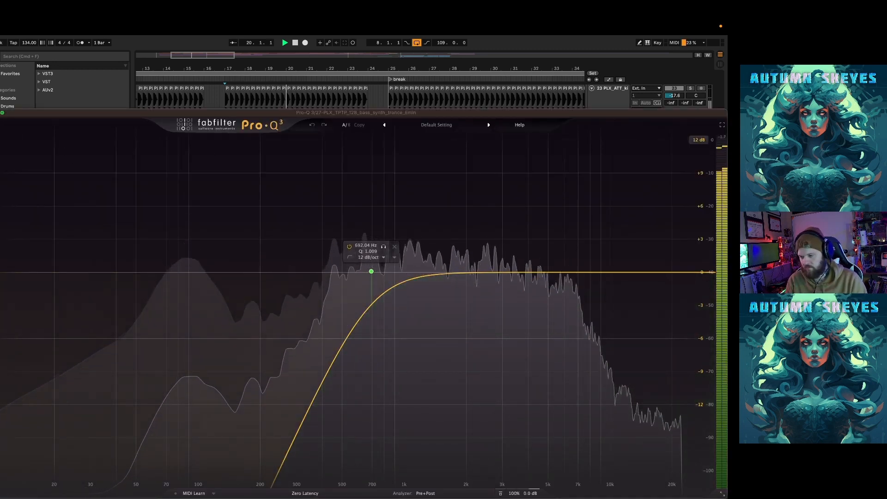
click(1, 113)
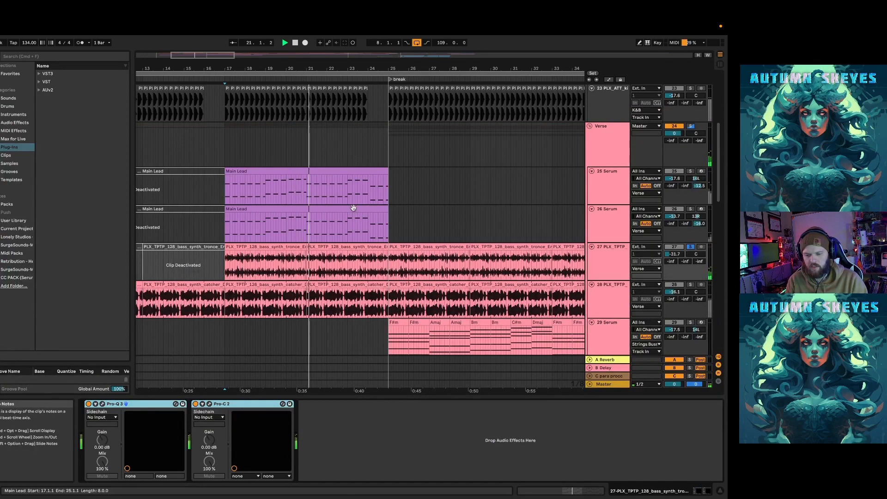
Take track 27 out of solo and play the Verse group's bass loops from the start marker at 8.1.1
scroll(378, 217, down, 3)
key(space)
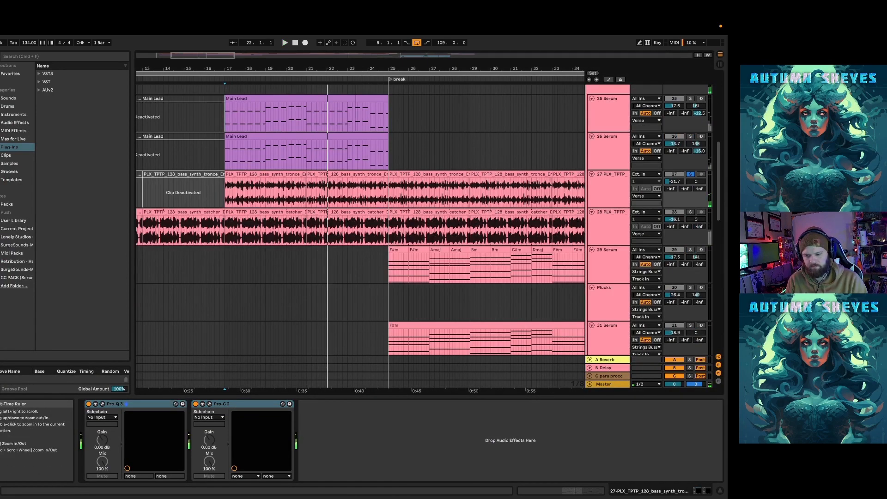
drag(366, 69, 365, 91)
click(222, 127)
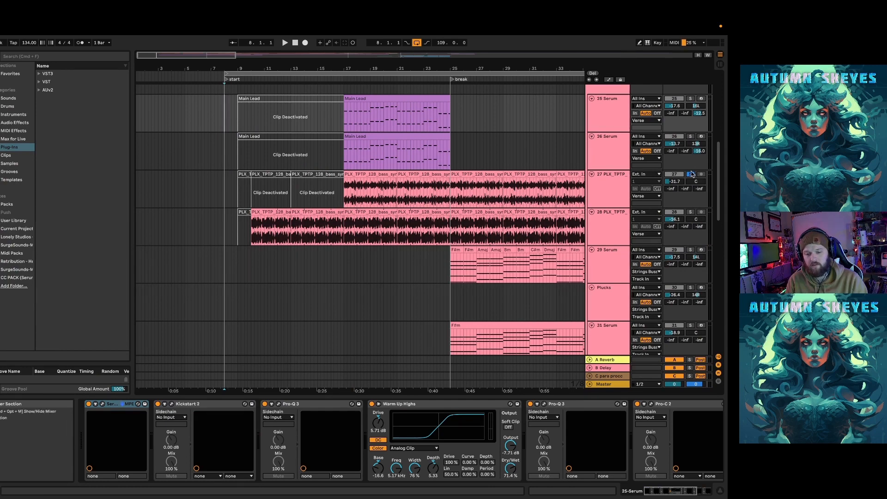
key(space)
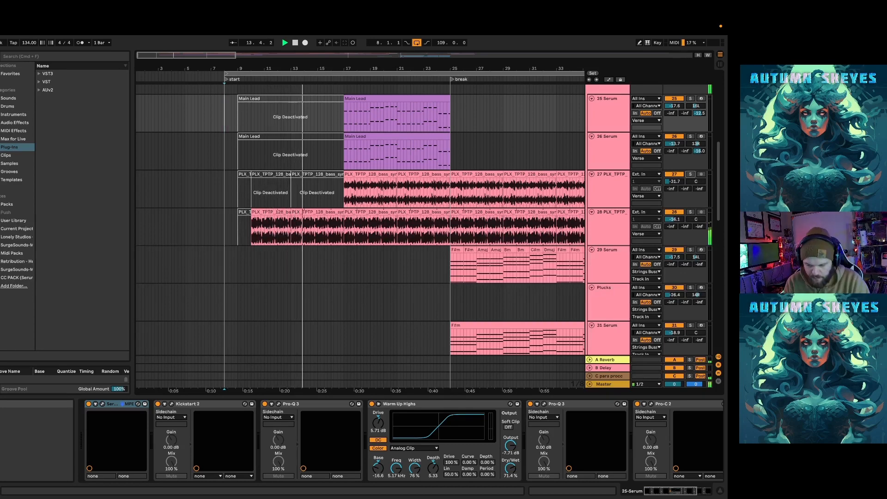
Set the insert marker at 23.3.3 in the Verse group and look over its clip layout up to the break
scroll(489, 220, up, 3)
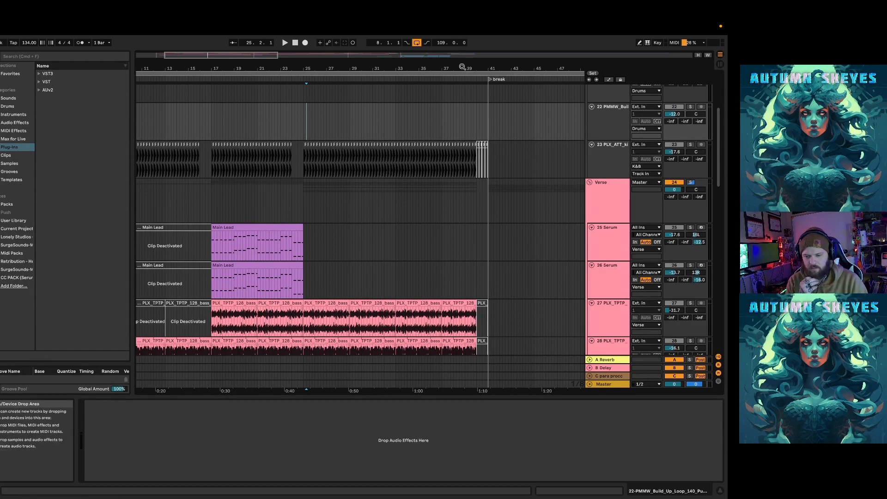
key(minus)
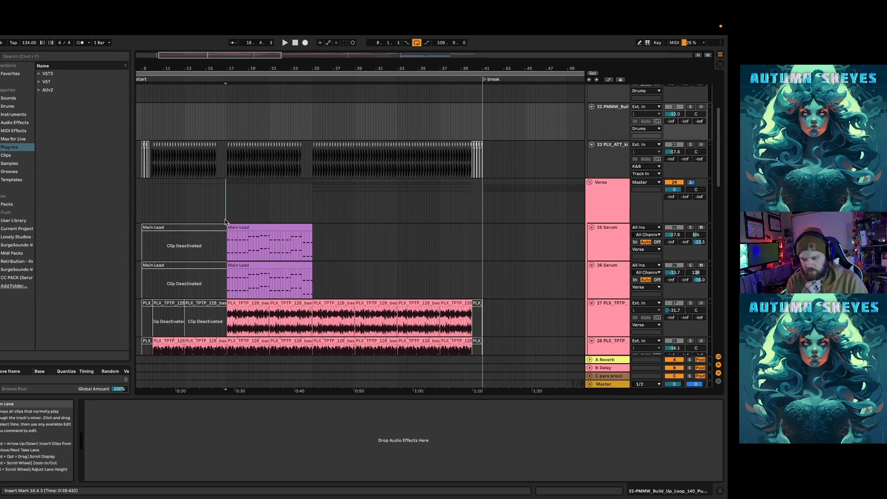
drag(227, 226, 306, 222)
click(303, 210)
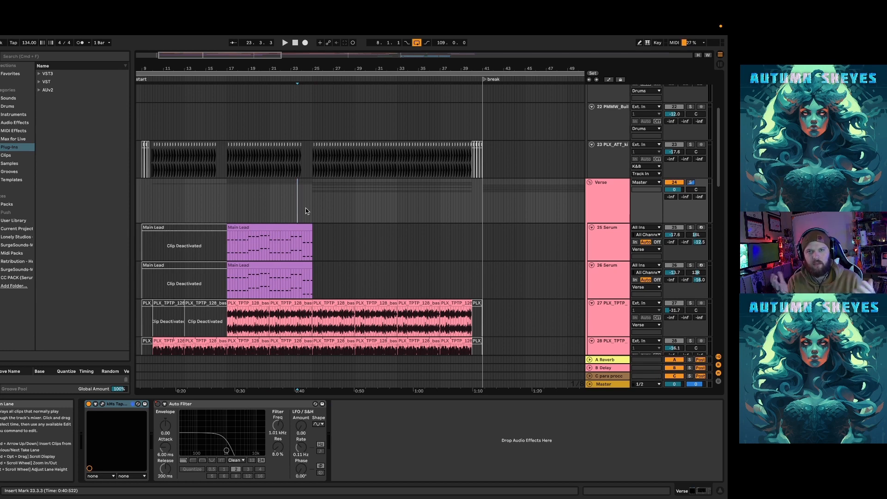
scroll(340, 203, down, 10)
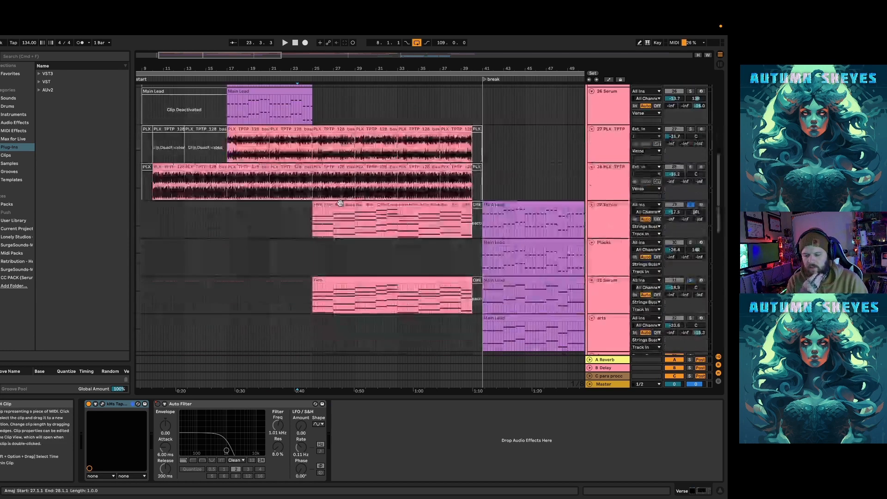
scroll(341, 203, up, 7)
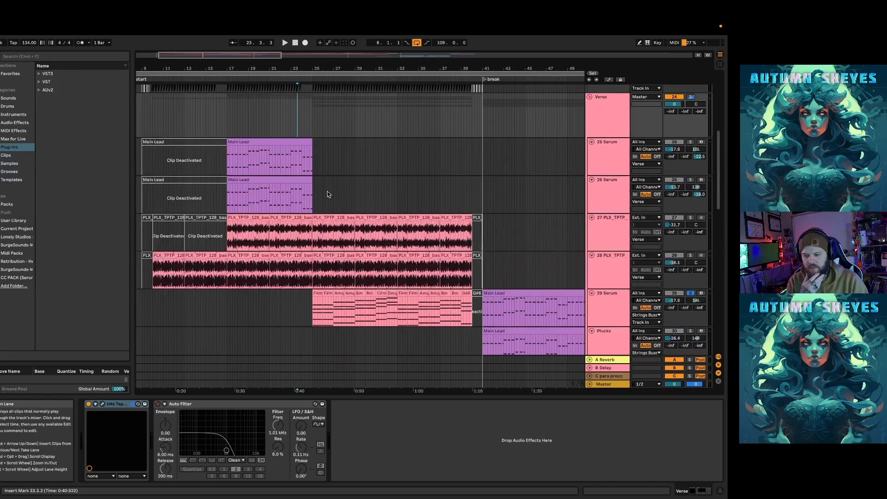
Play the Main Lead clips from 17.2.1 with 25 Serum and 26 Serum in solo
click(346, 153)
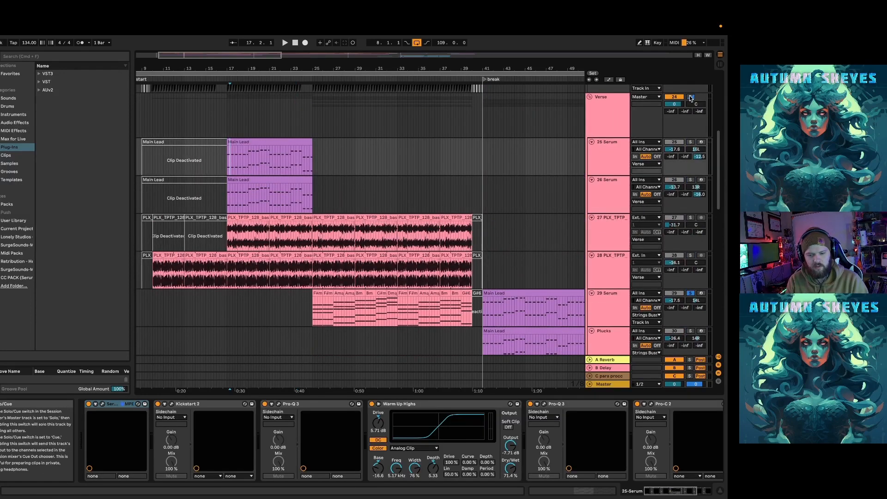
key(space)
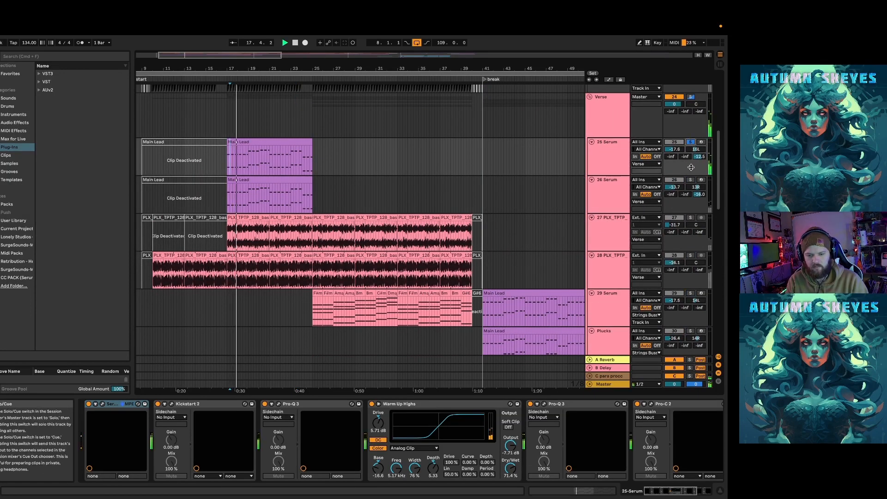
click(690, 142)
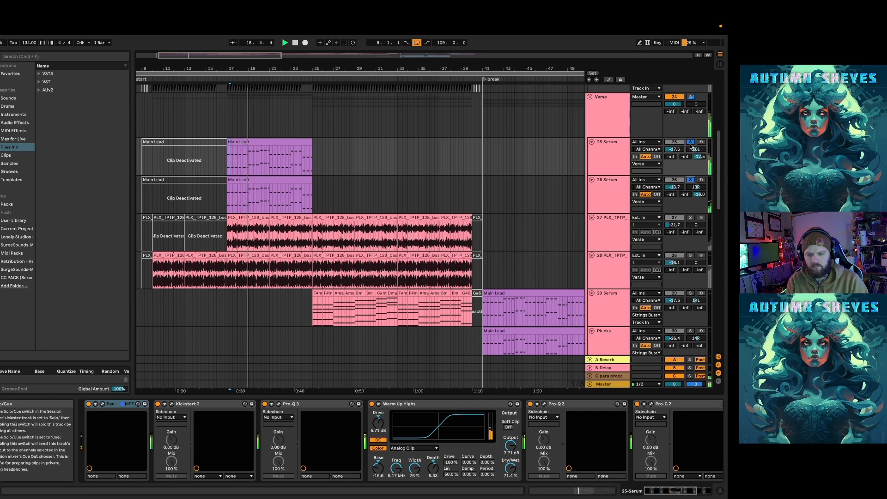
click(690, 142)
Play from 25.1.3 with 29 Serum, 31 Serum and the Reese group soloed together
click(313, 207)
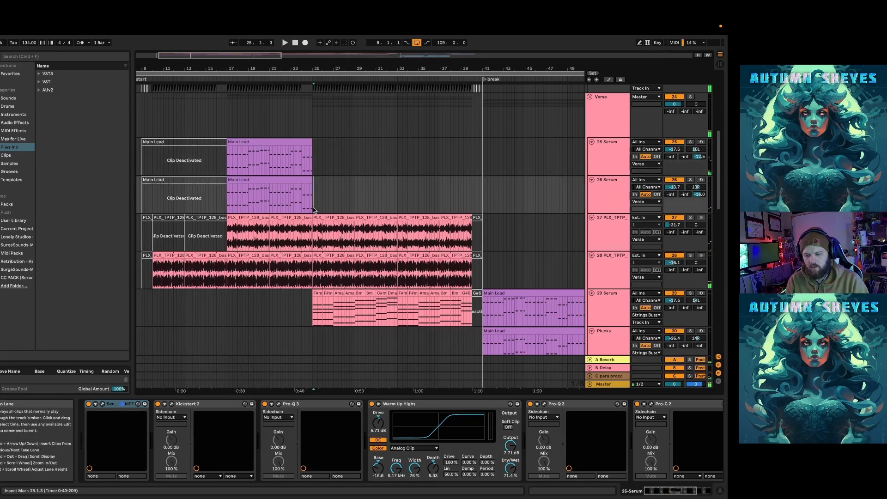
scroll(313, 207, down, 5)
click(691, 150)
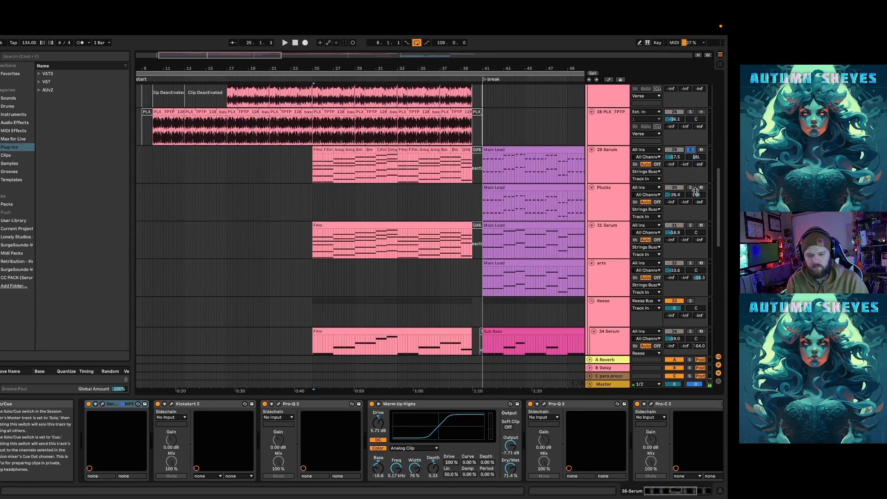
key(space)
super+click(690, 225)
scroll(672, 245, down, 1)
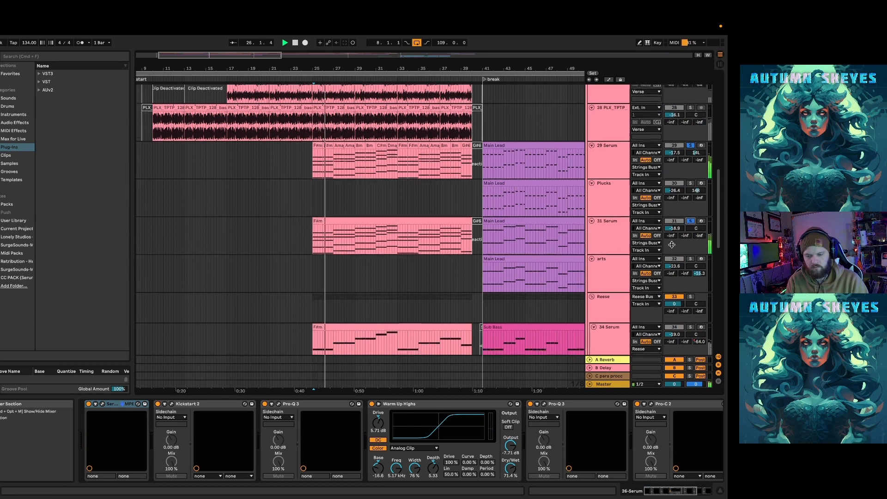
scroll(671, 244, down, 3)
super+click(690, 228)
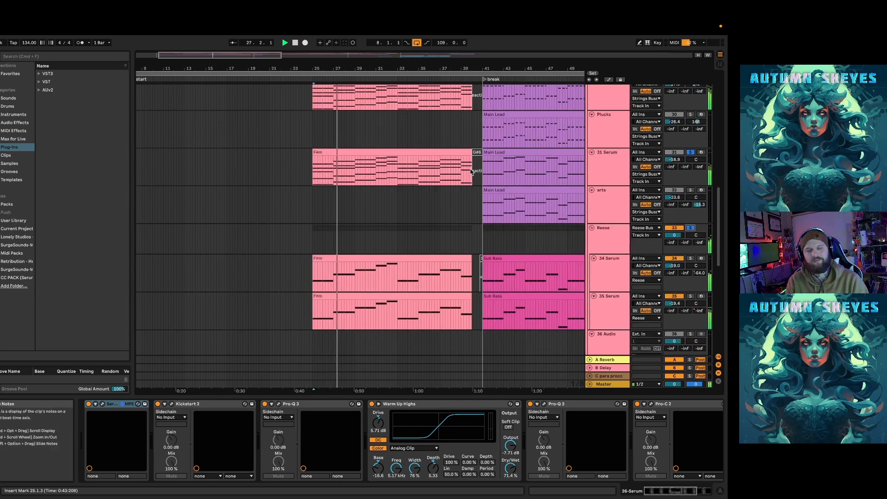
Show the effects chain of bass synth track 28 and inspect the curve of its first Pro-Q 3
scroll(469, 168, up, 5)
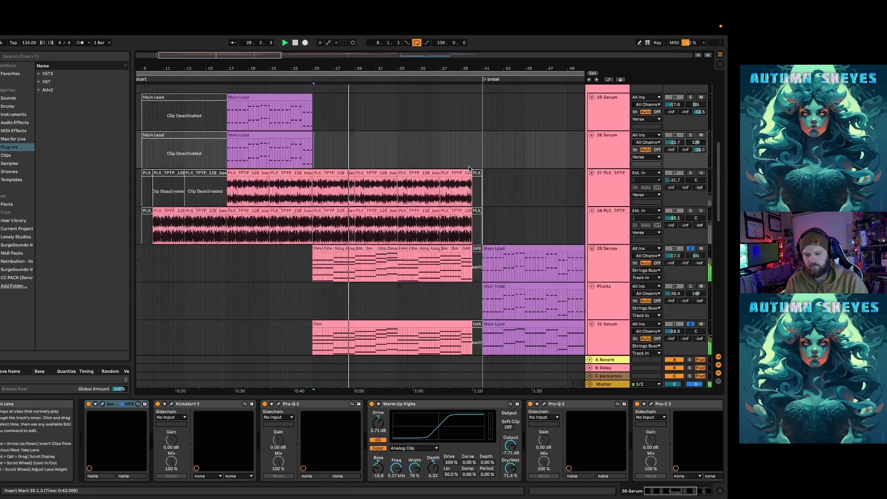
click(603, 228)
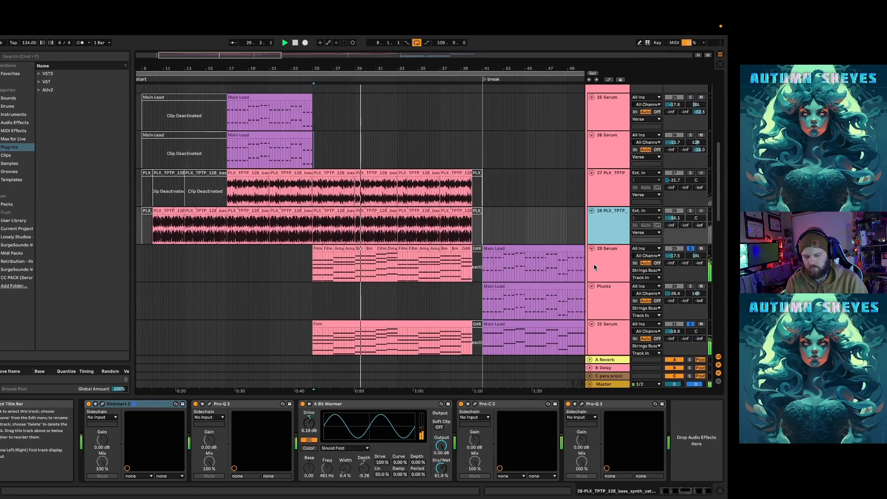
click(210, 403)
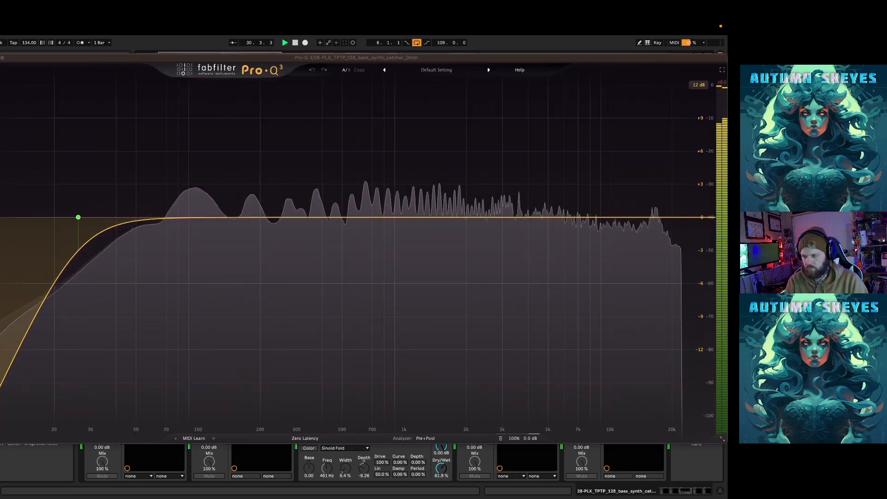
click(2, 58)
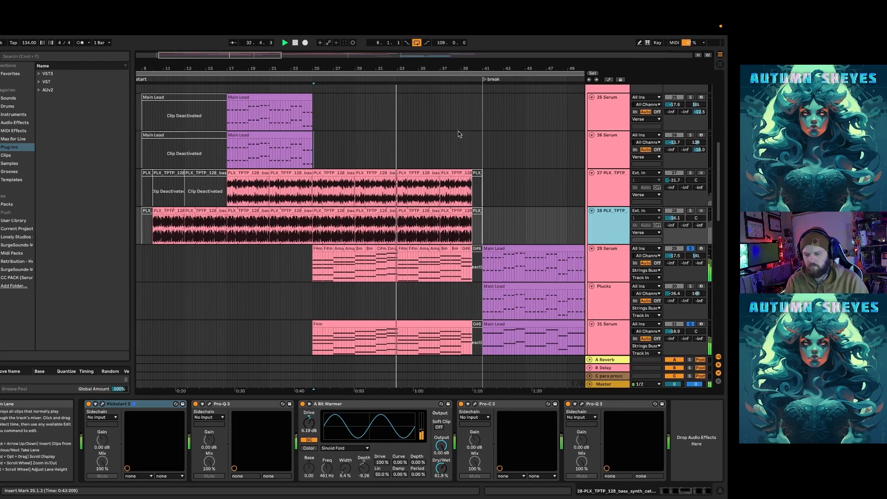
Unfold and solo the Atmos group, and set the insert marker at 25.1.1 on track 3
scroll(450, 138, down, 3)
scroll(452, 134, up, 8)
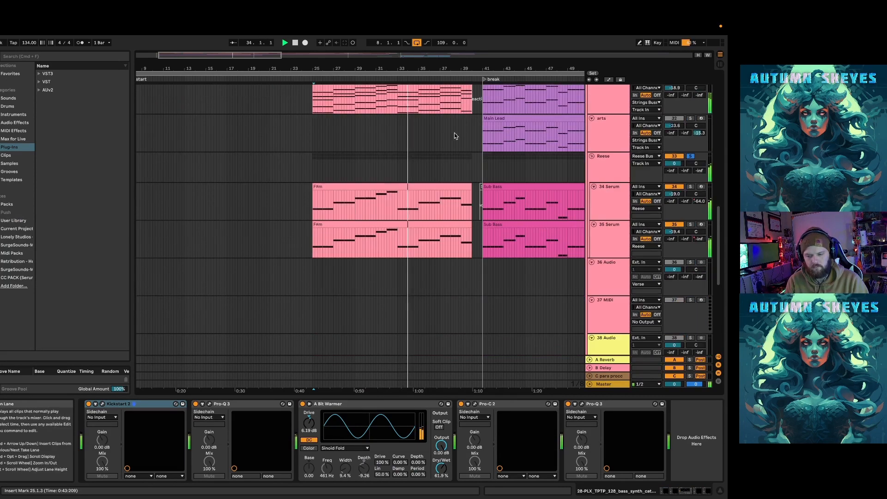
scroll(458, 136, up, 3)
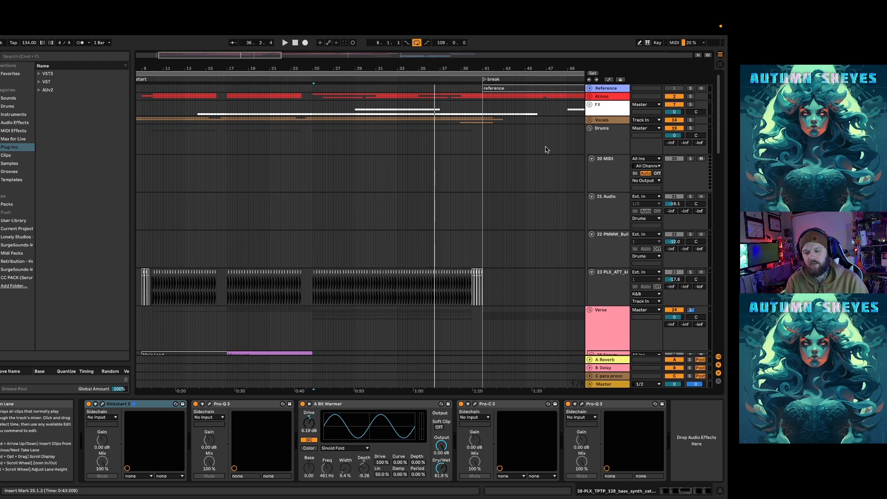
click(589, 96)
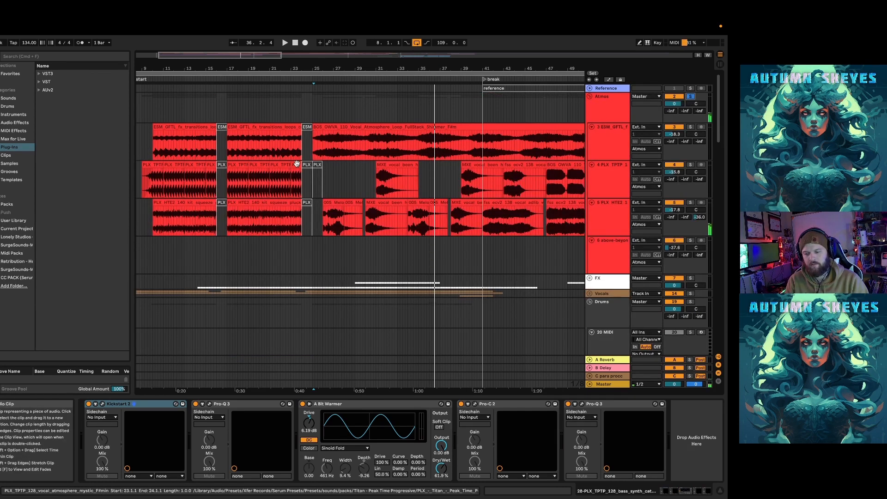
click(312, 151)
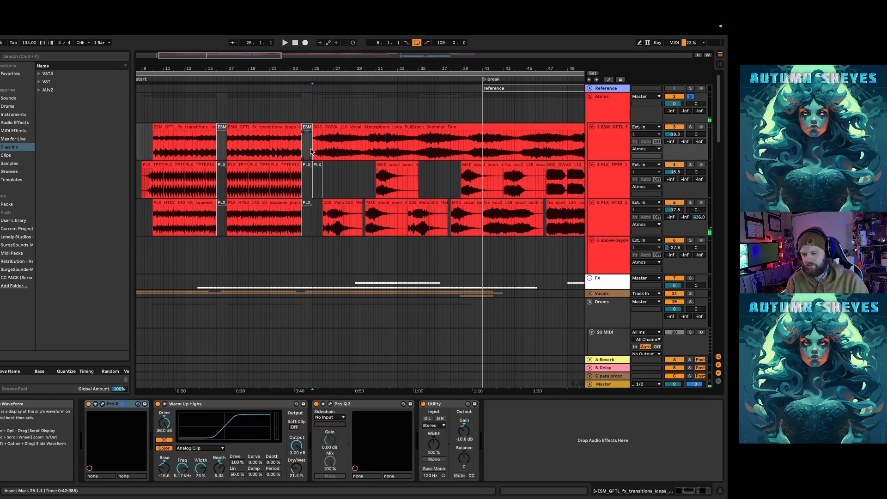
Play the soloed Atmos group from 25.1.1 and select track 5's entire effects chain, from Pro-R to Utility, for bypassing
key(space)
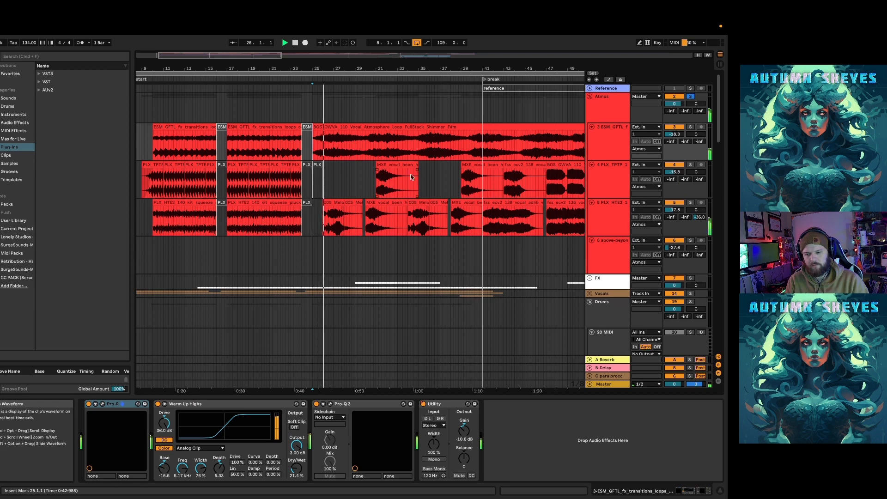
click(616, 228)
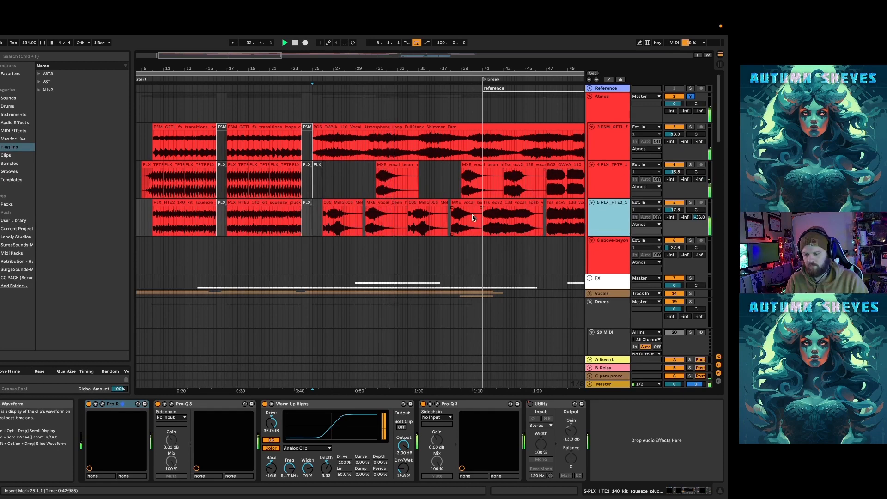
click(113, 405)
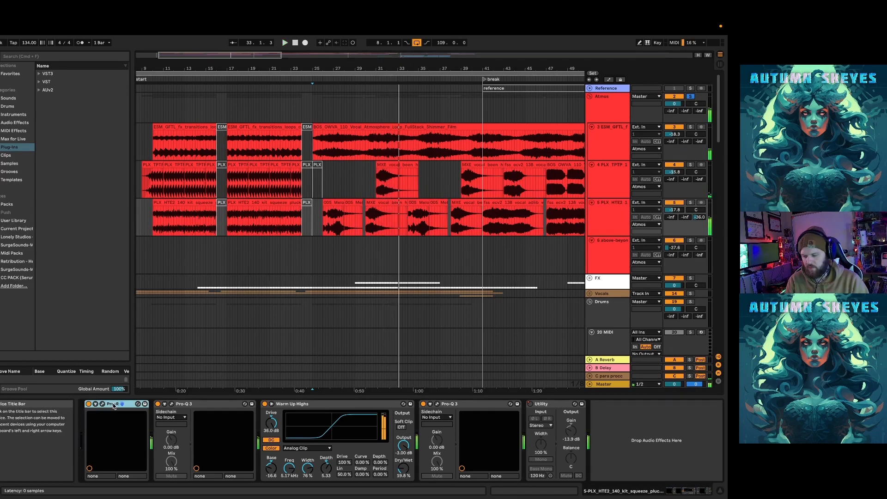
shift+click(557, 406)
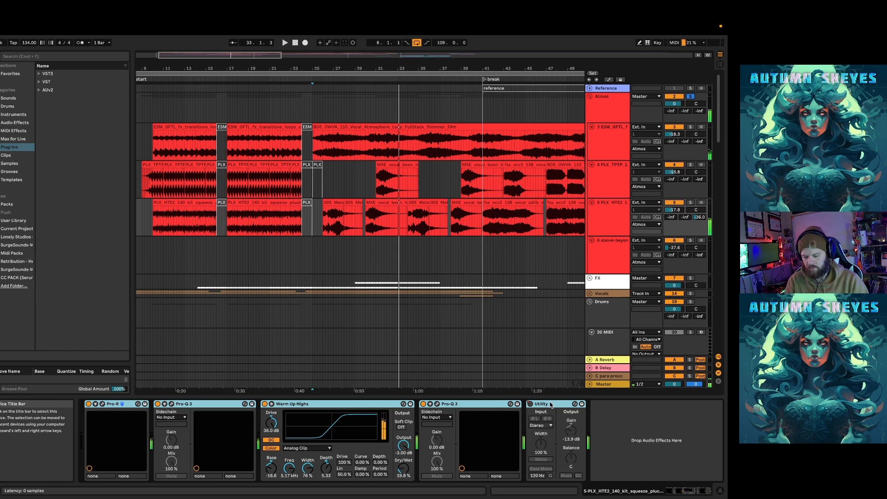
Replay the Atmos layers from 26.2.3 with track 5's effects bypassed and open the MXE_vocal_been_home clip on track 4
click(326, 187)
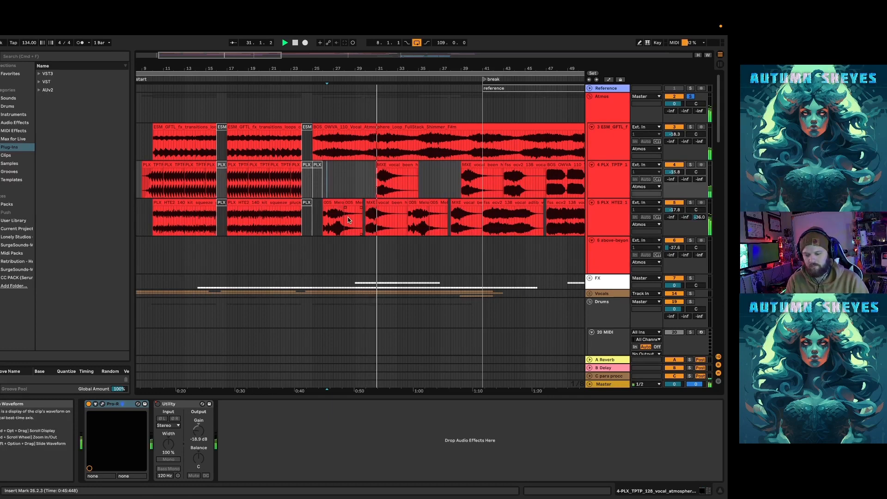
click(390, 164)
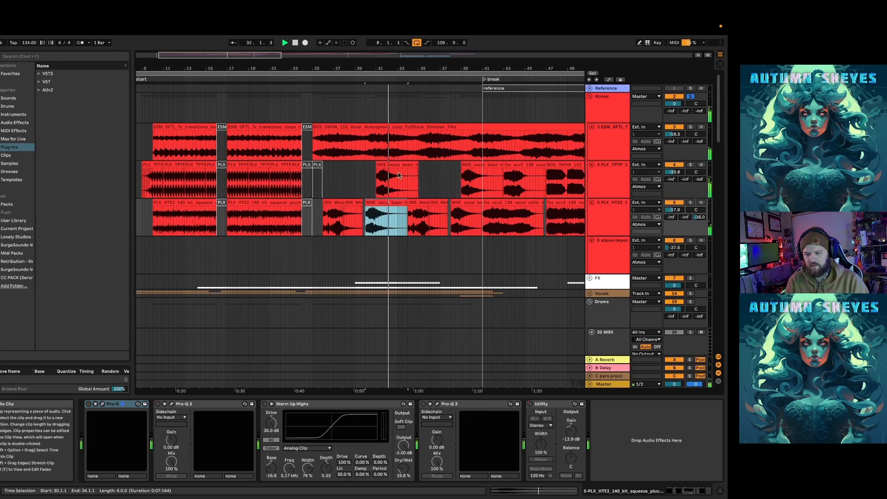
double_click(396, 164)
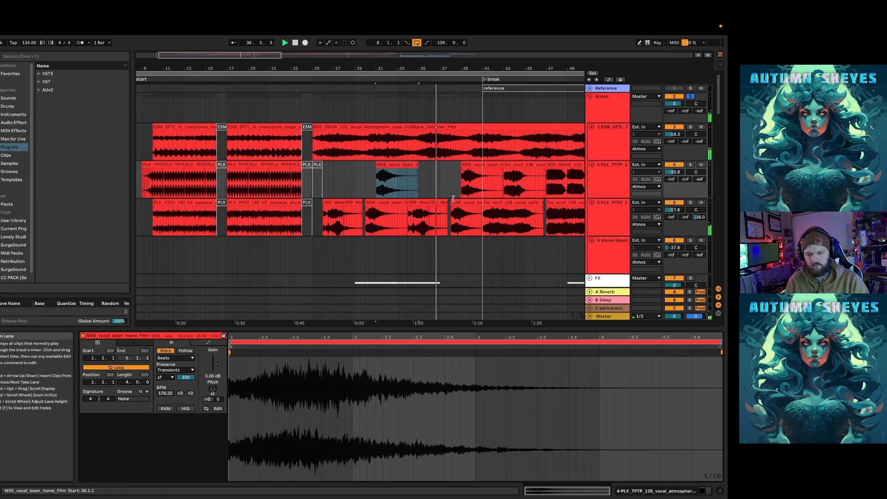
key(space)
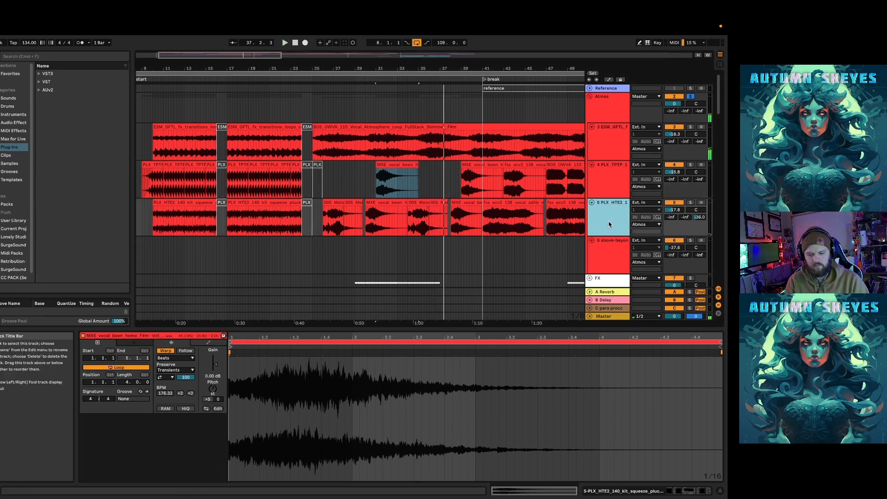
Reactivate track 5's whole effects chain, re-enable the overridden automation and set the insert marker at 24.1.1 on the Atmos group
click(608, 221)
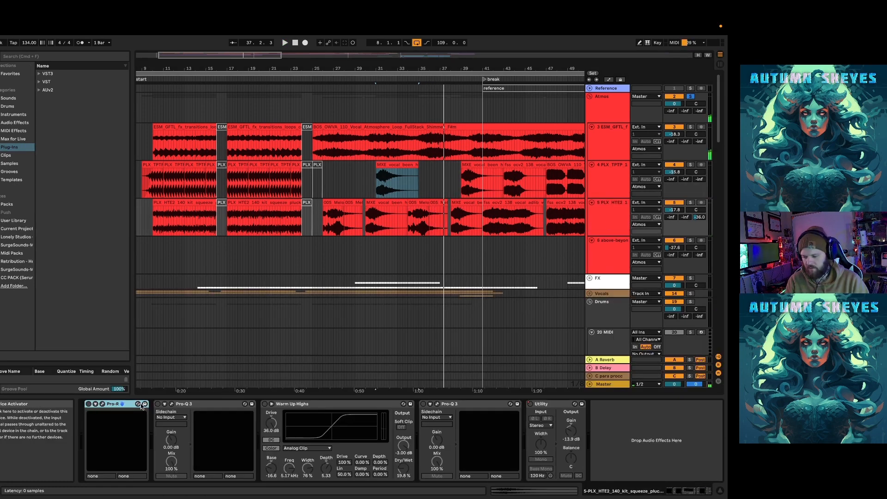
shift+click(565, 405)
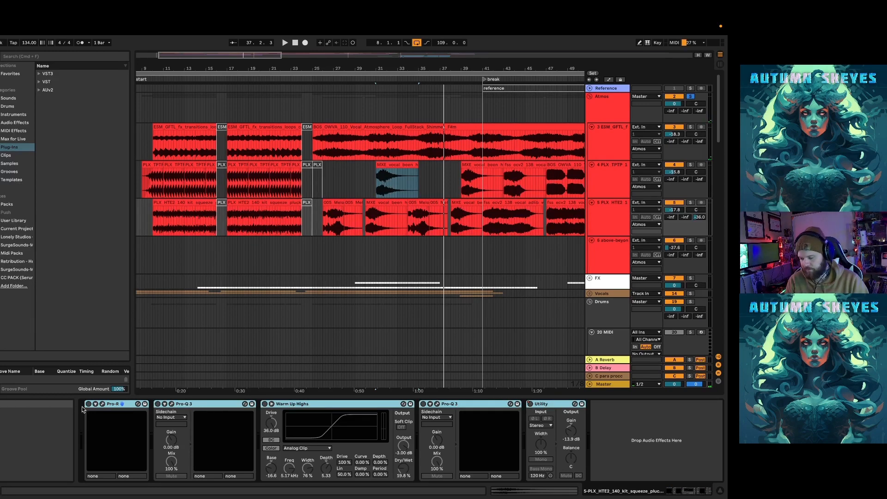
click(317, 183)
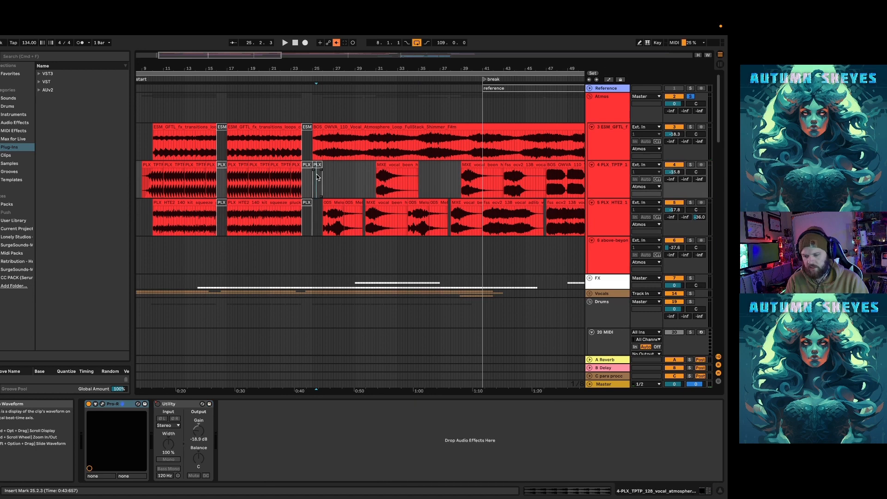
click(302, 113)
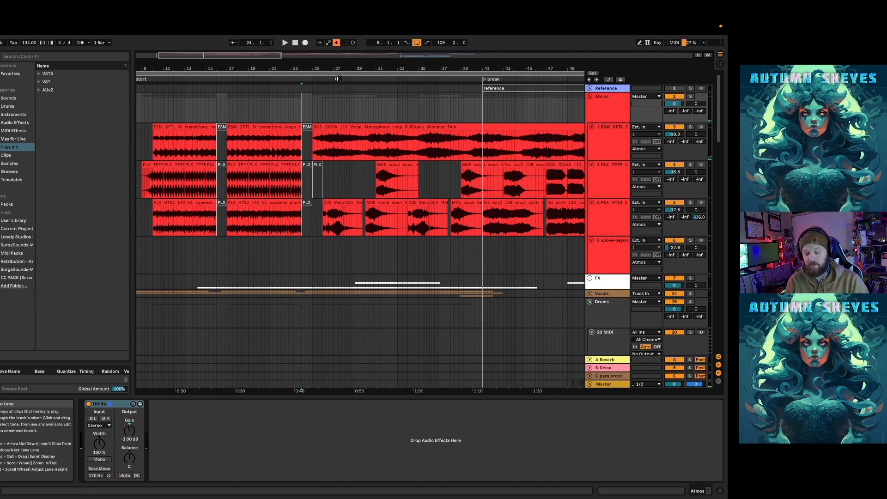
click(336, 43)
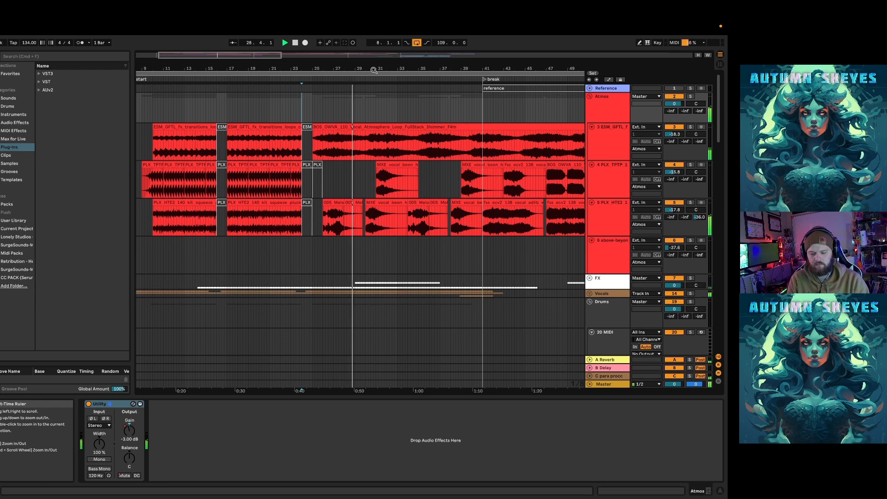
Play the full arrangement from 24.1.1 up to the break while reviewing the track layers from Atmos down to the bus tracks
scroll(422, 121, down, 2)
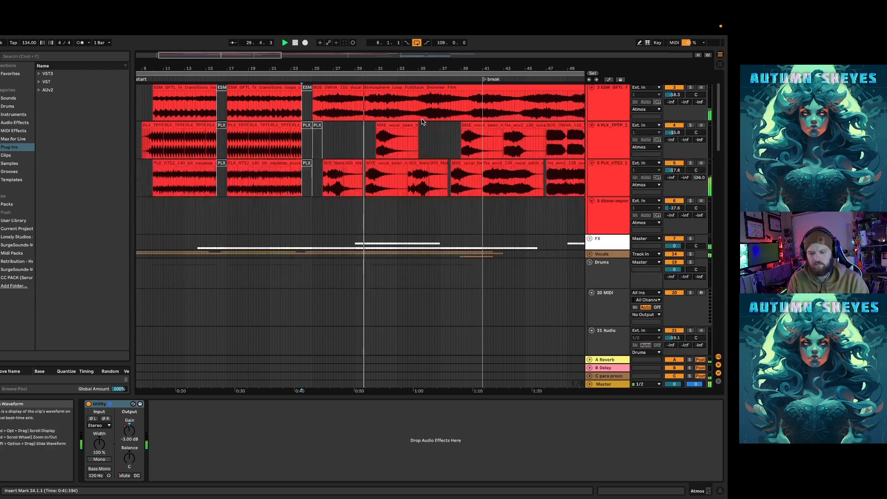
scroll(420, 118, down, 1)
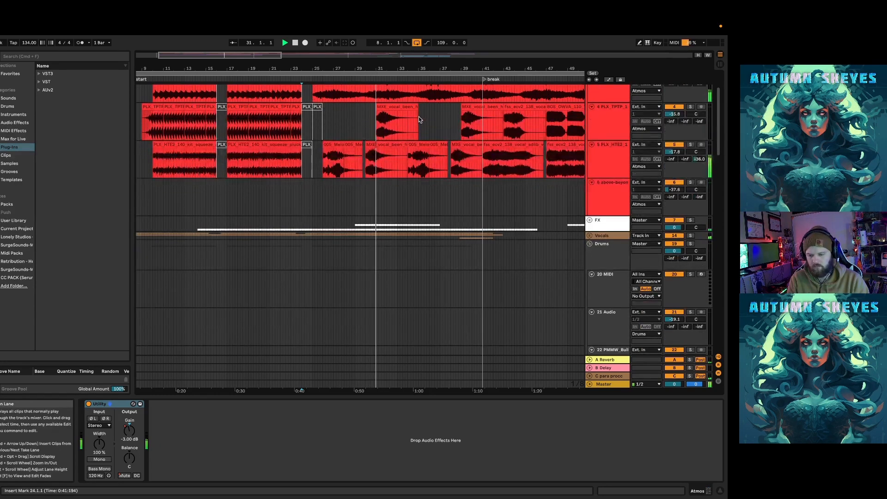
scroll(418, 114, up, 3)
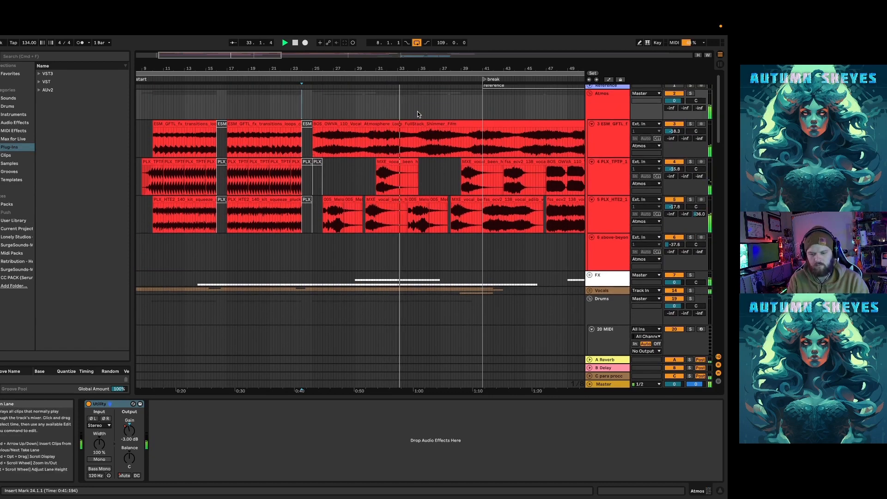
scroll(418, 115, down, 5)
scroll(420, 127, down, 10)
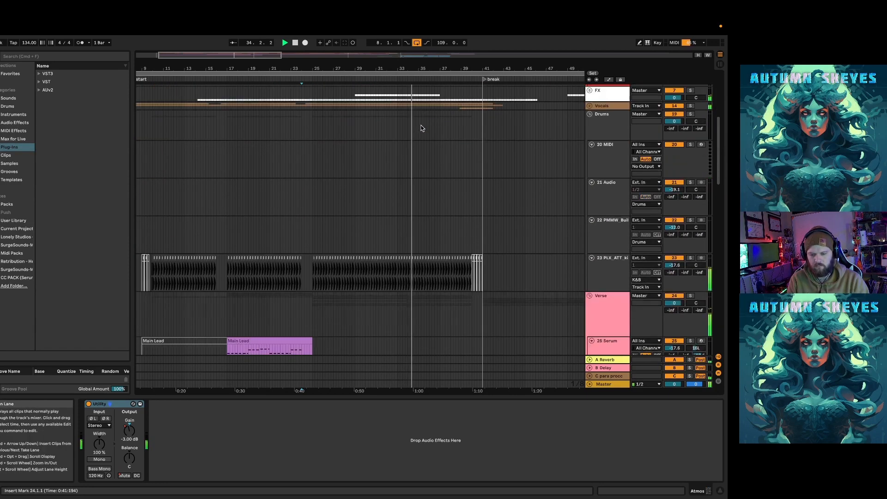
scroll(418, 128, down, 15)
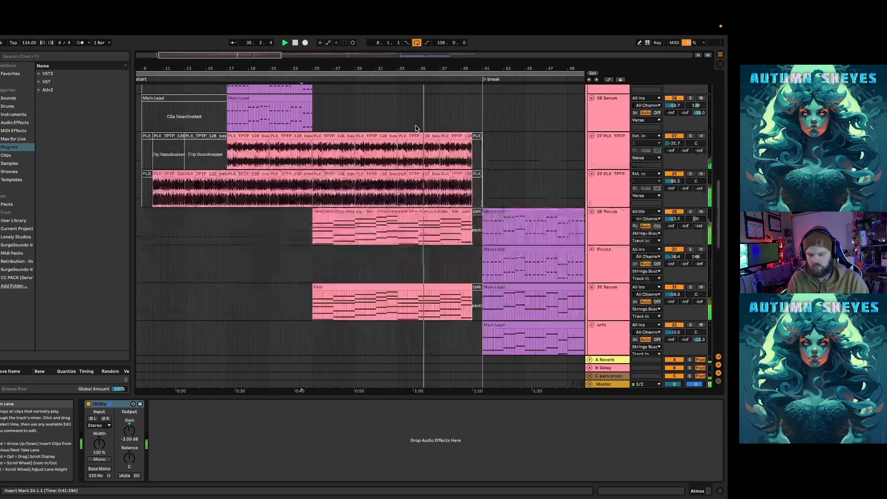
scroll(413, 125, down, 6)
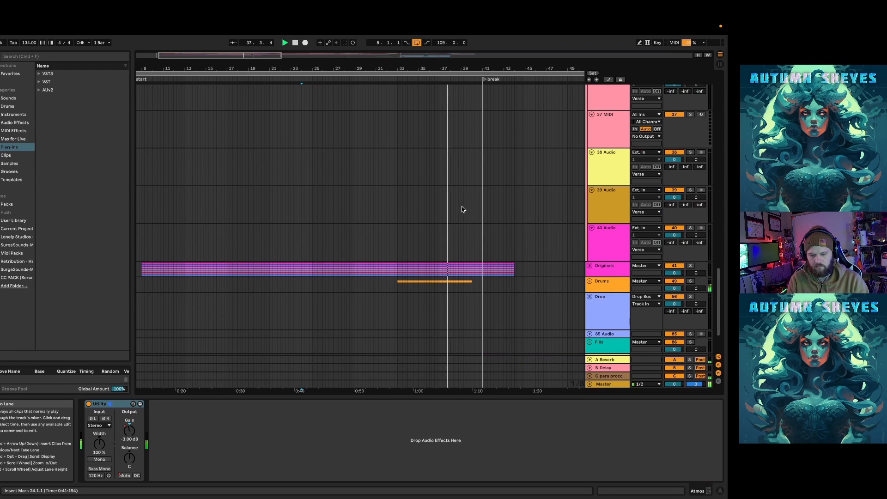
scroll(523, 194, down, 3)
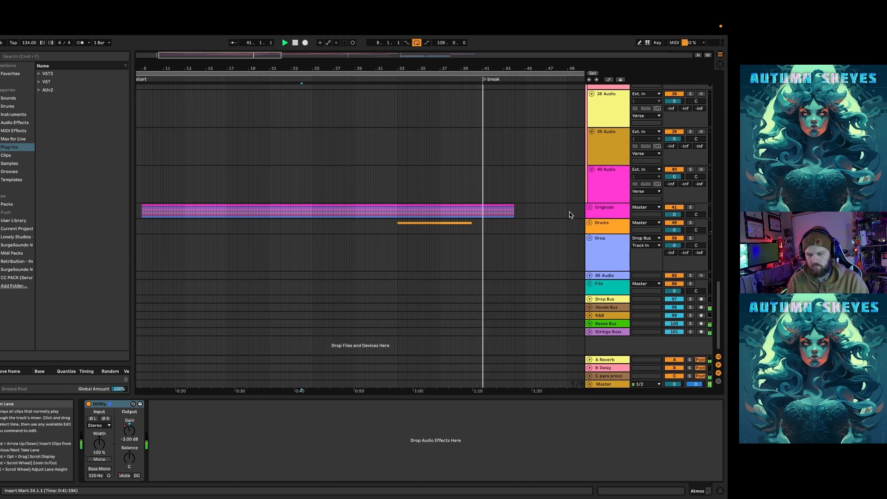
key(space)
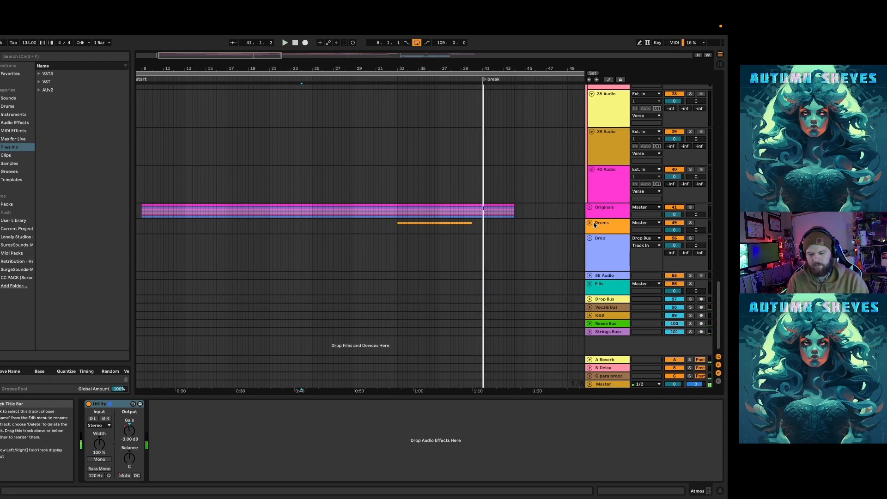
Unfold the orange Drums group, select the hats clips on track 51 to point them out, and fold the group again
click(590, 223)
scroll(552, 225, down, 4)
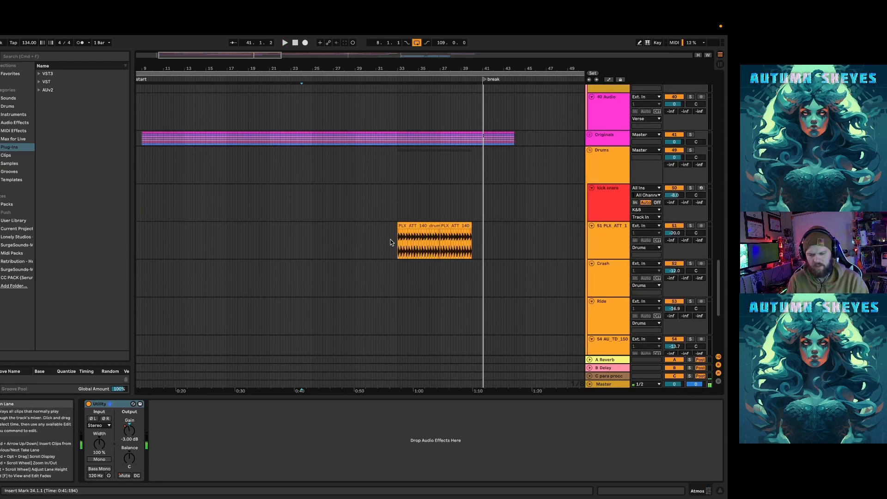
drag(397, 245, 472, 245)
scroll(494, 230, up, 3)
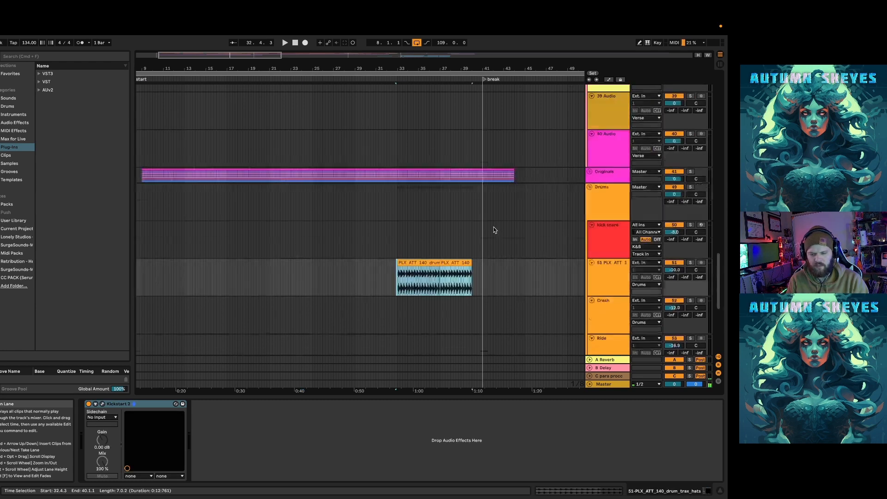
click(592, 187)
Set the insert marker at the start of the break, 41.1.1, and select the first Main Lead clip on 29 Serum
scroll(478, 173, up, 10)
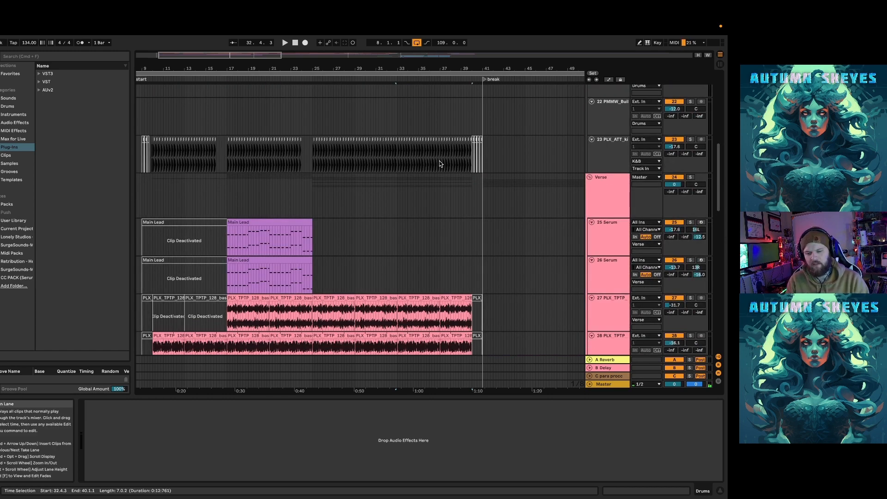
click(460, 120)
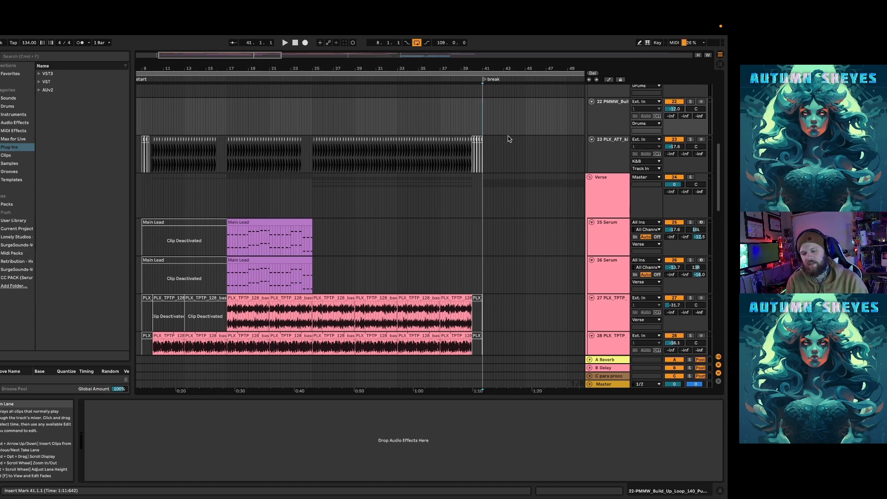
scroll(530, 166, down, 5)
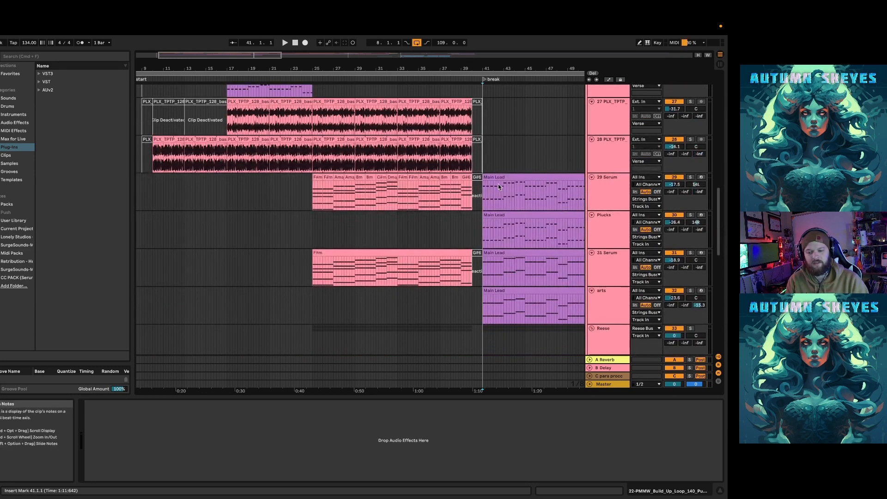
click(495, 175)
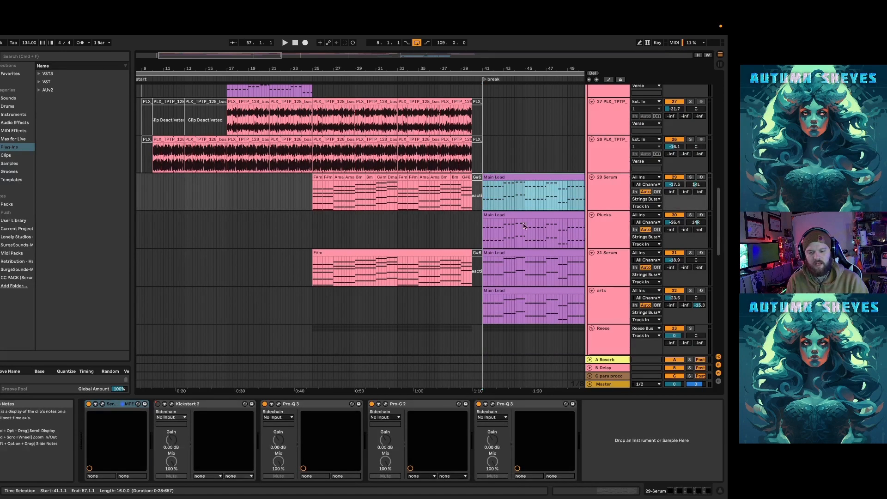
Play the transition into the break from just before bar 40, then stop playback
scroll(337, 135, right, 6)
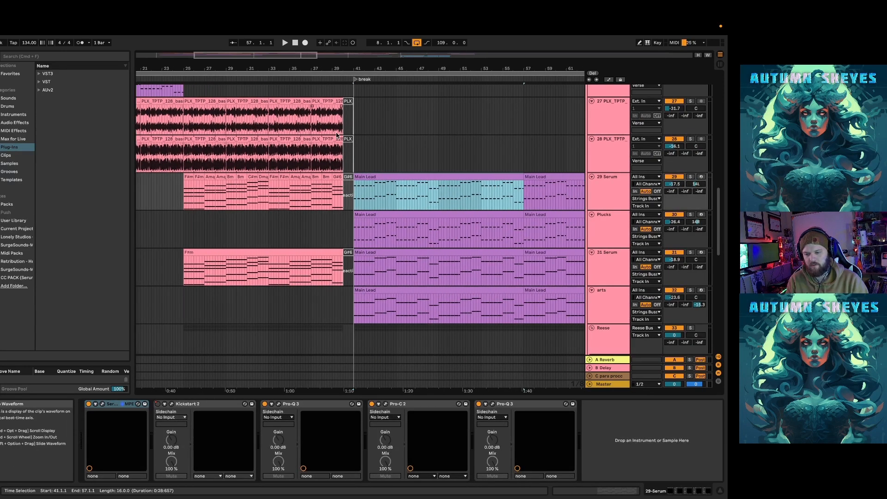
click(342, 133)
key(space)
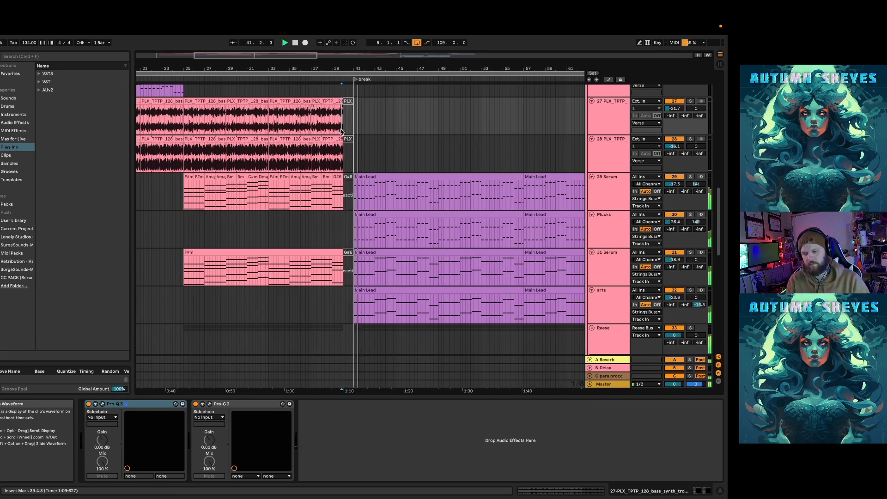
key(space)
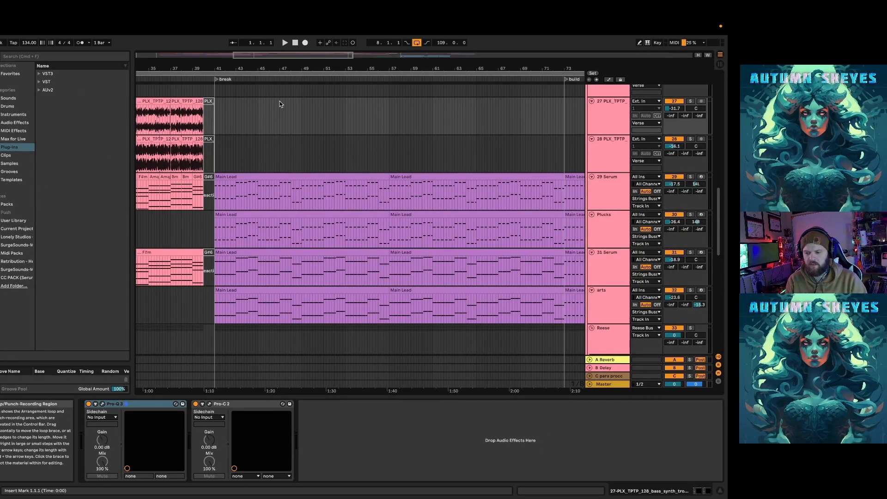
Play the break from the first Main Lead clip at 41.1.1 with 29 Serum soloed
click(221, 183)
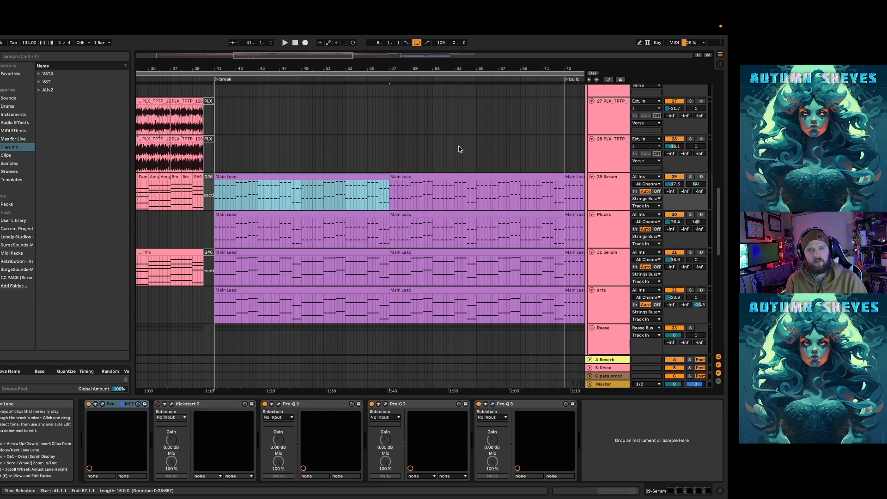
scroll(460, 149, up, 1)
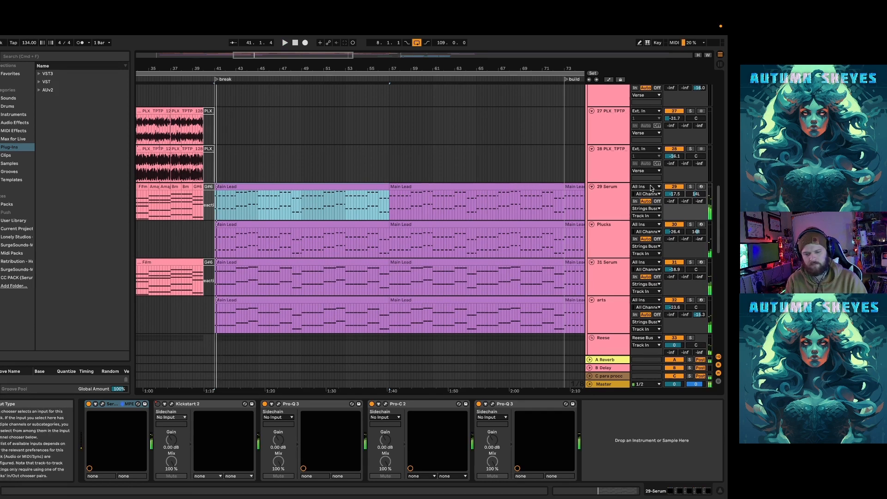
click(690, 186)
key(space)
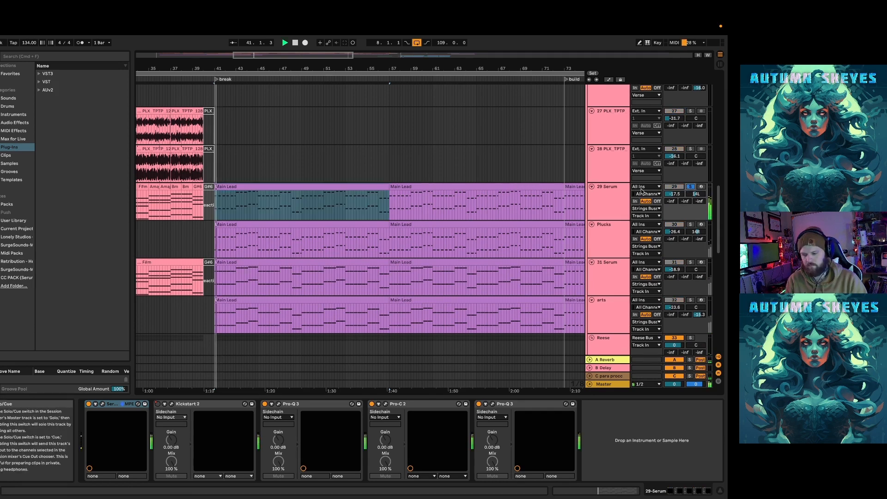
Add Plucks, 31 Serum, arts and the Reese group to the solo one after another while the break plays
click(689, 225)
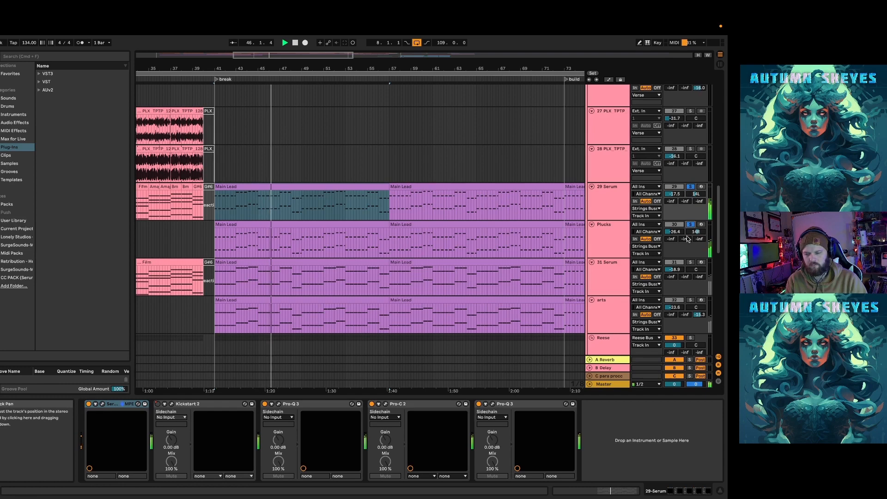
click(690, 262)
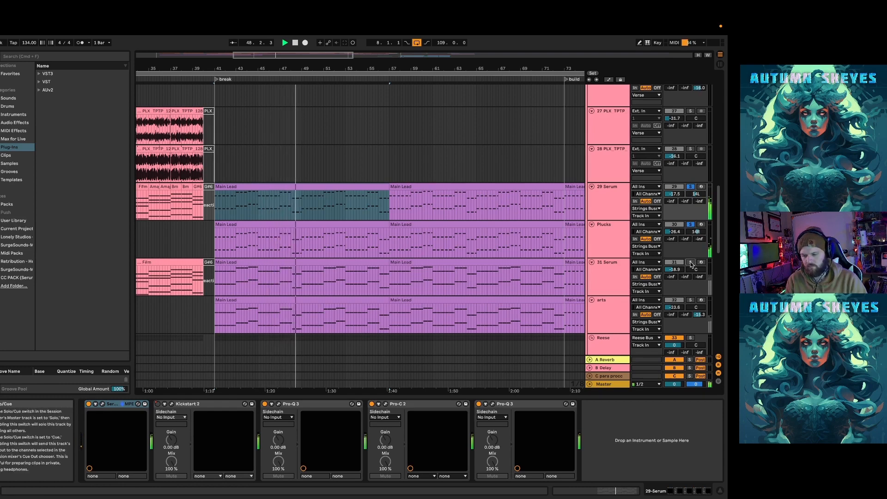
click(690, 299)
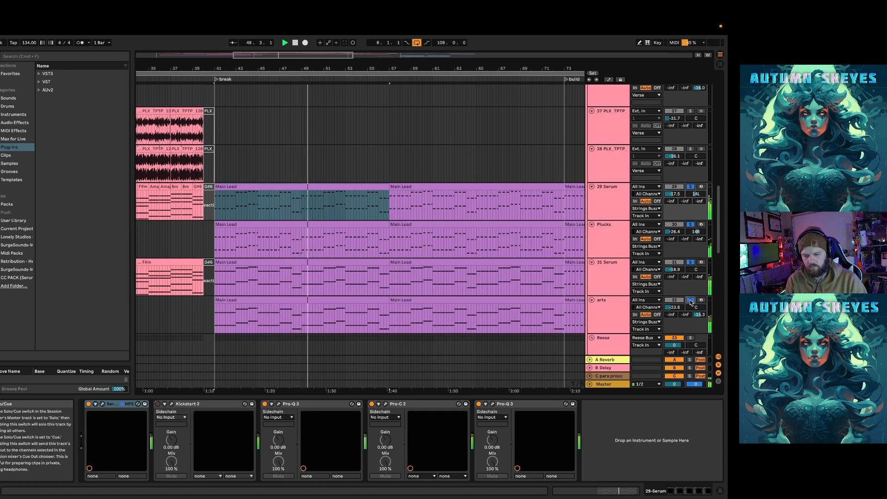
scroll(526, 252, down, 4)
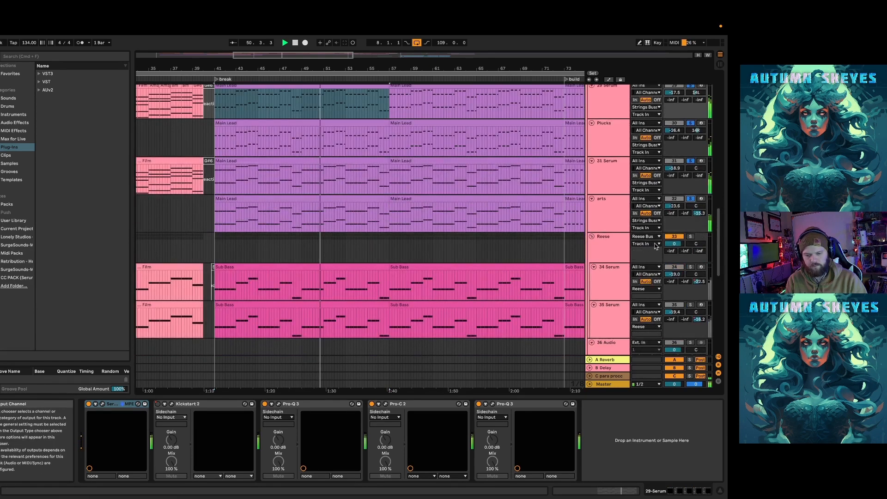
click(690, 236)
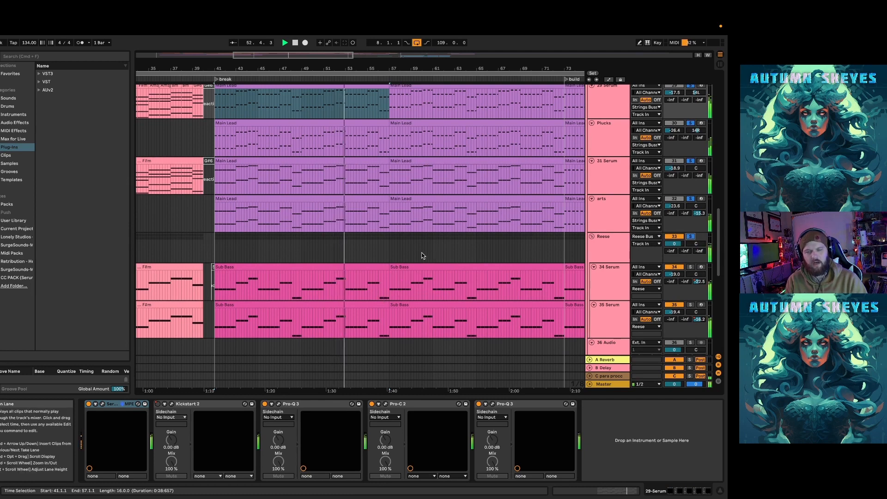
Show automation and display Serum's Fil Cutoff envelope on both Reese layers, 34 Serum and 35 Serum
key(a)
click(615, 212)
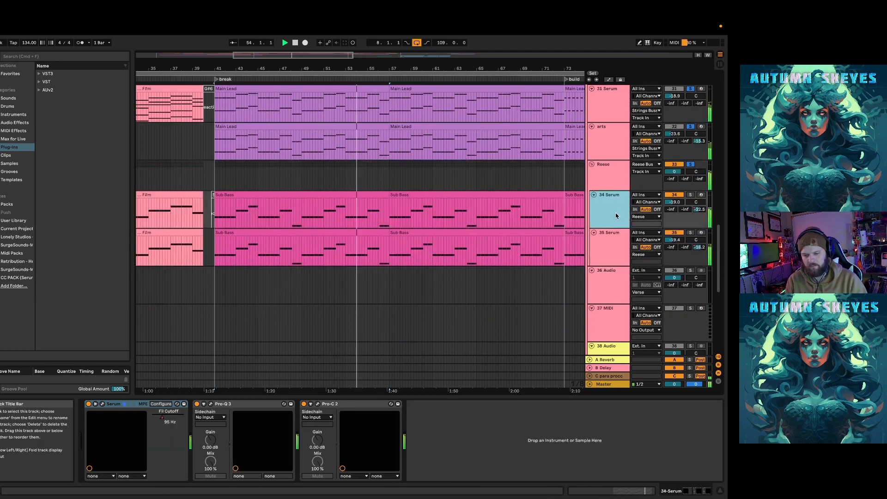
click(600, 211)
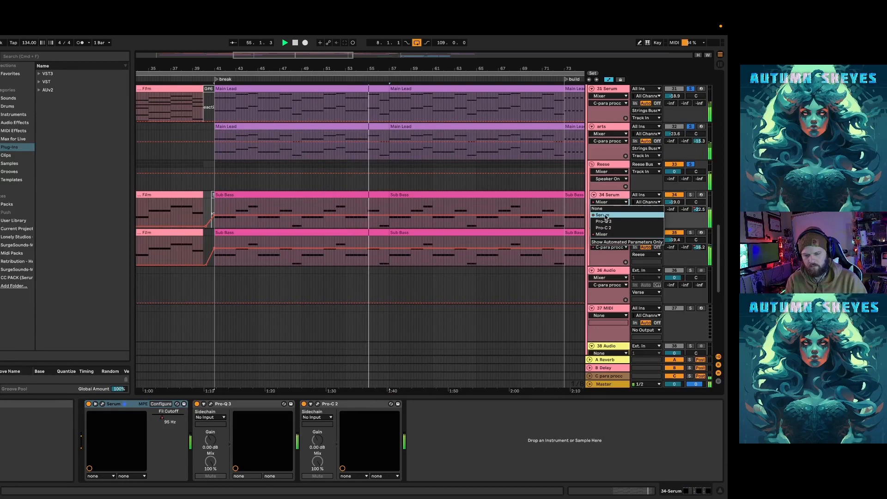
click(605, 219)
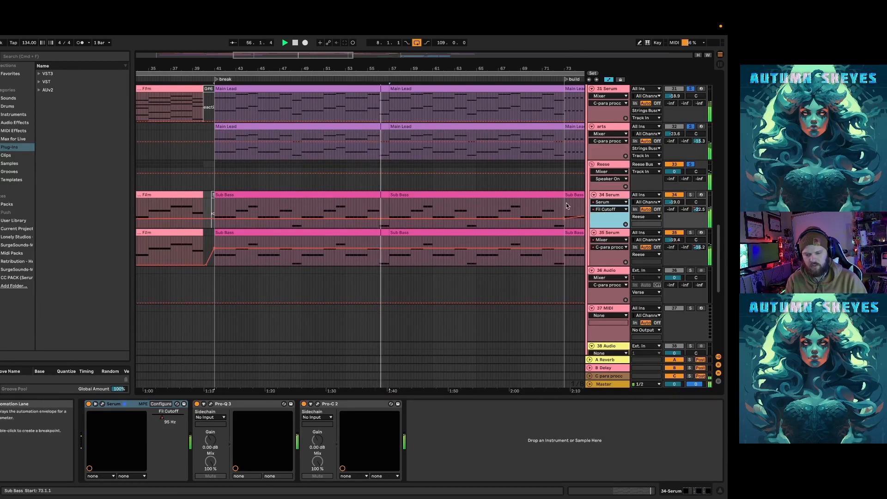
click(619, 240)
click(603, 251)
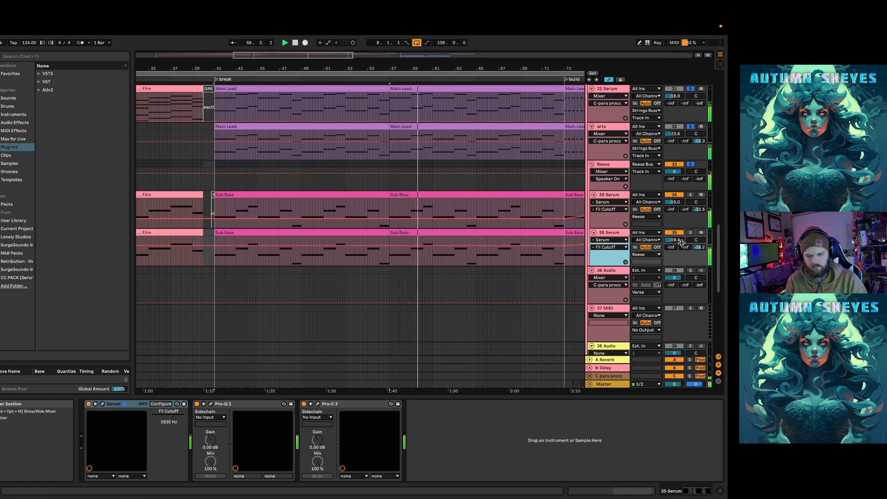
Switch 35 Serum's automation display back to Mixer, examine 34 Serum's cutoff automation into the build, and hide automation
click(610, 240)
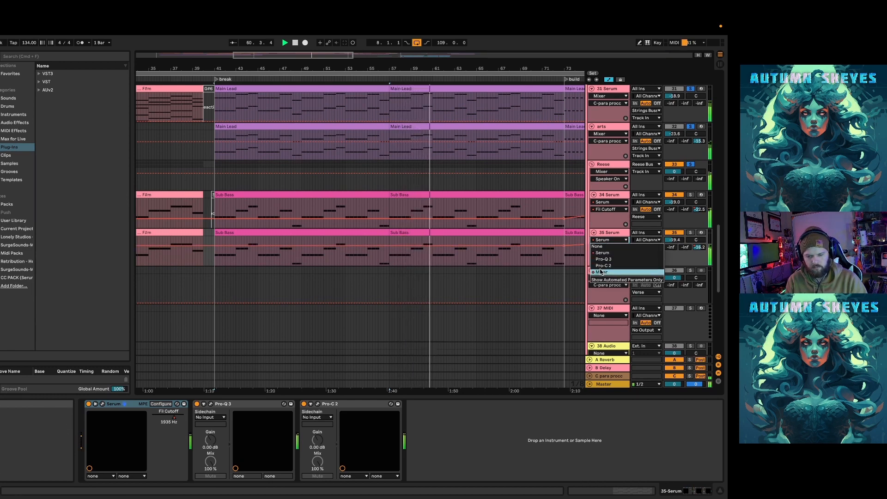
click(608, 249)
click(608, 249)
click(609, 293)
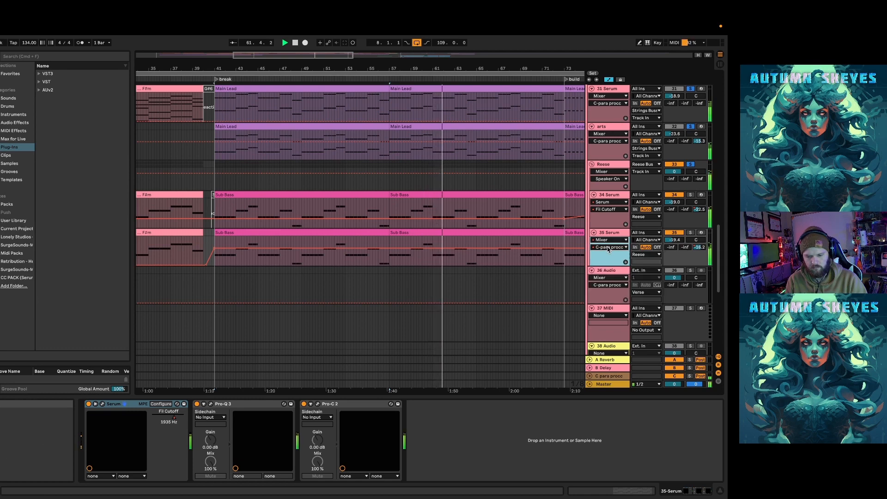
drag(546, 72, 468, 67)
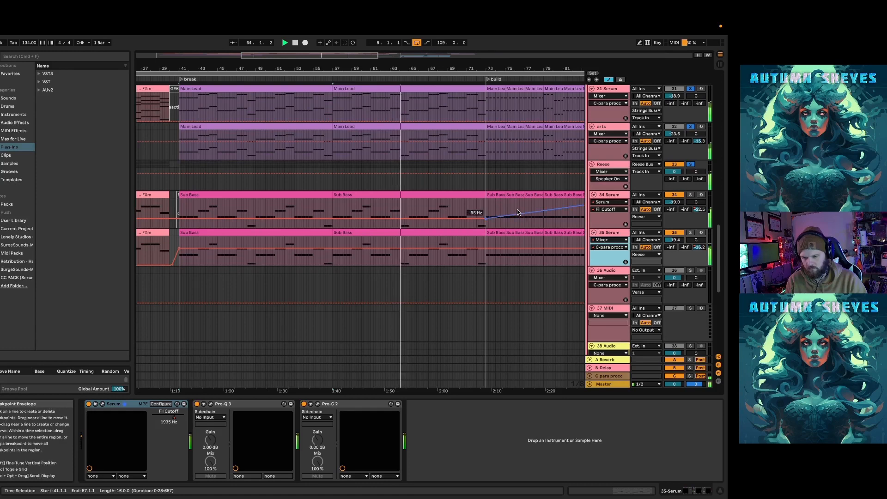
scroll(517, 209, up, 3)
key(a)
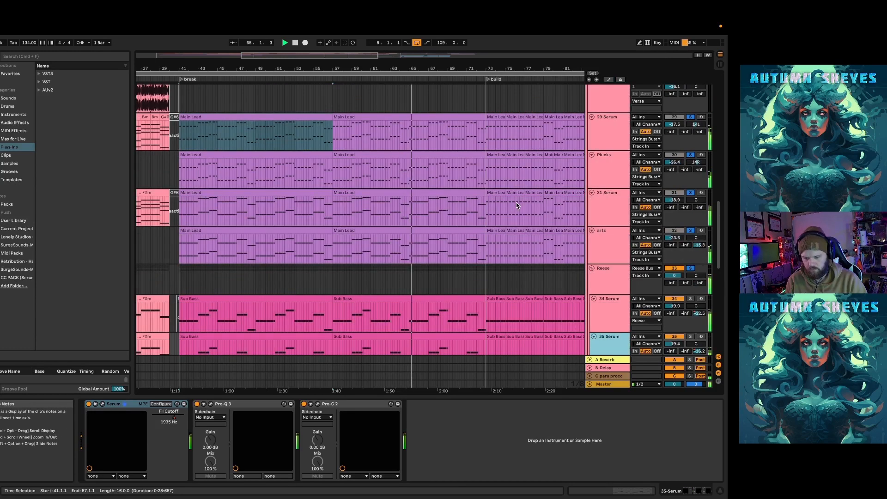
Stop playback and inspect the Serum patches on 35 Serum and 34 Serum, closing each plug-in window
scroll(516, 201, down, 10)
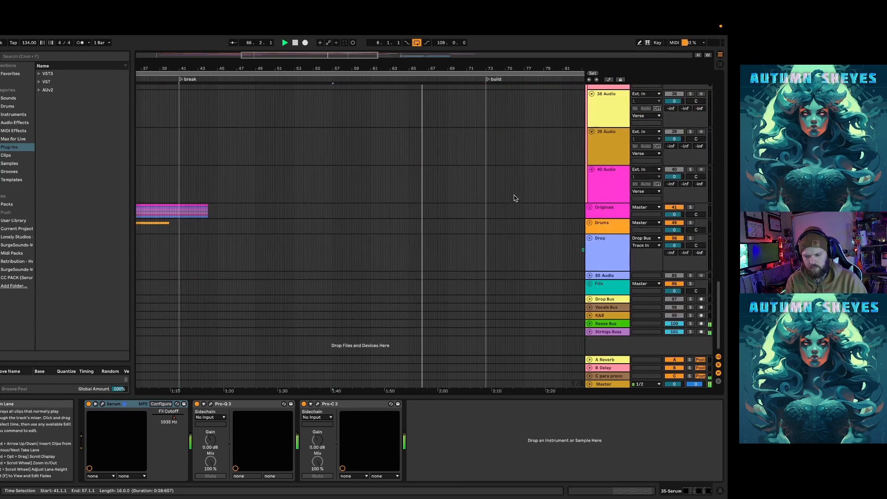
scroll(517, 198, up, 8)
scroll(523, 190, up, 12)
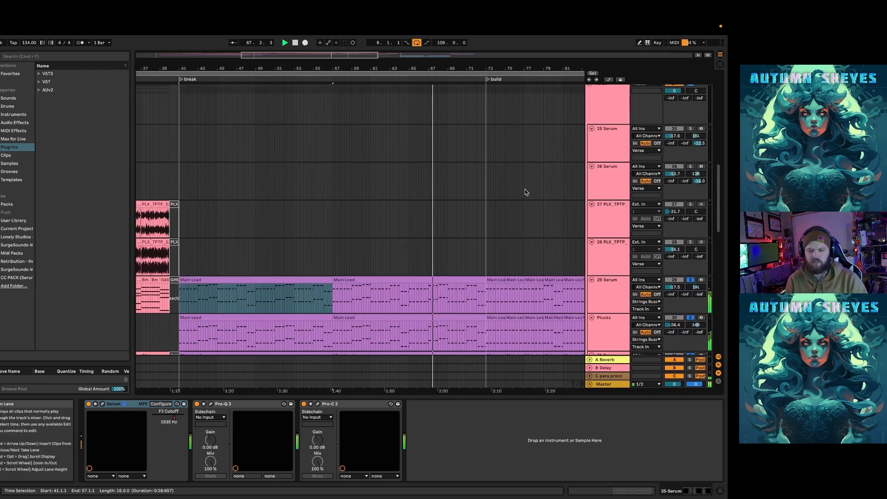
scroll(522, 174, down, 12)
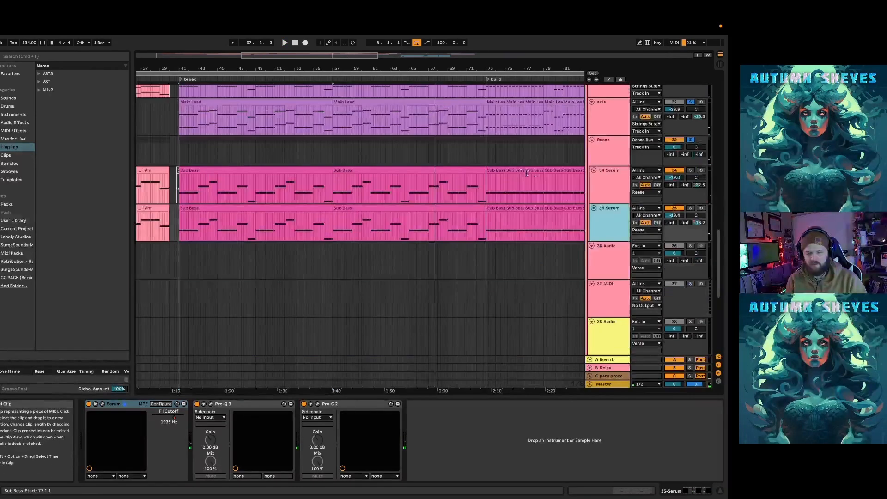
click(103, 405)
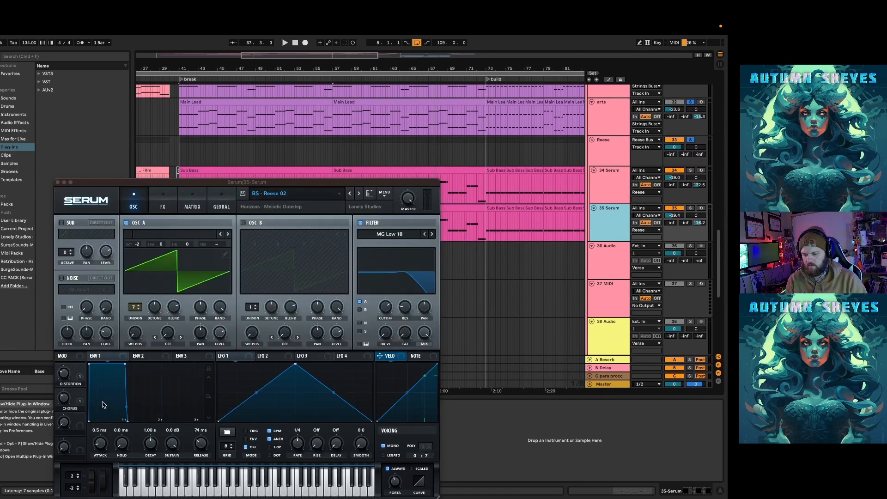
drag(55, 182, 54, 182)
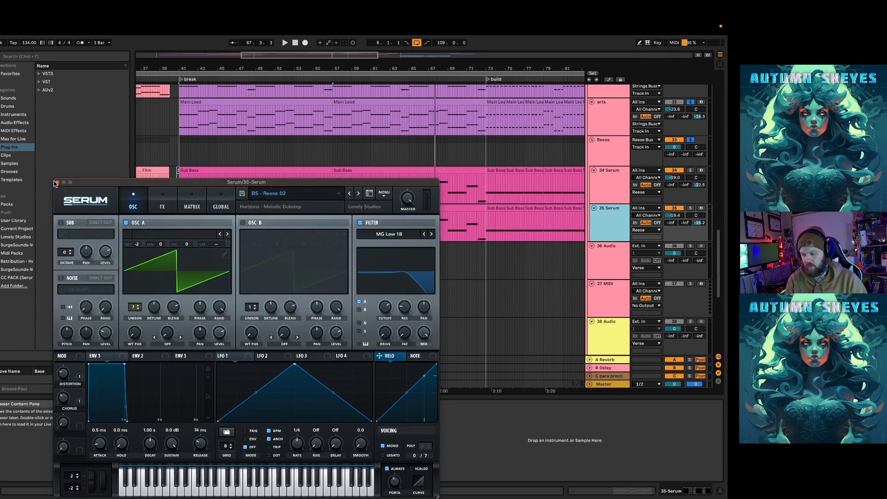
click(57, 183)
click(617, 188)
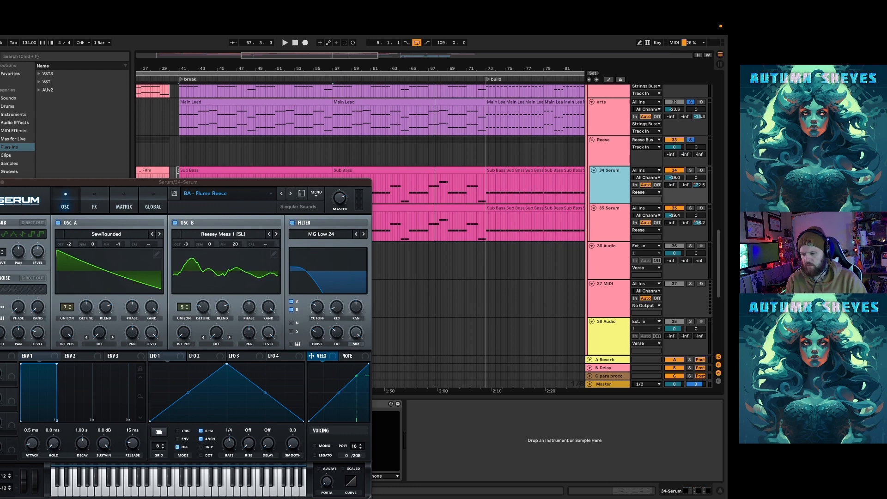
click(2, 182)
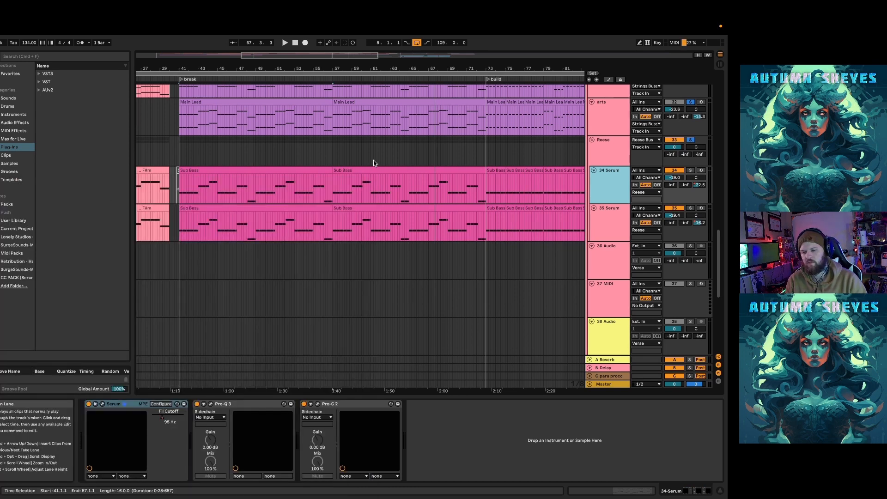
Solo the Atmos group and play it from the start of the break at 41.1.1
scroll(375, 163, up, 6)
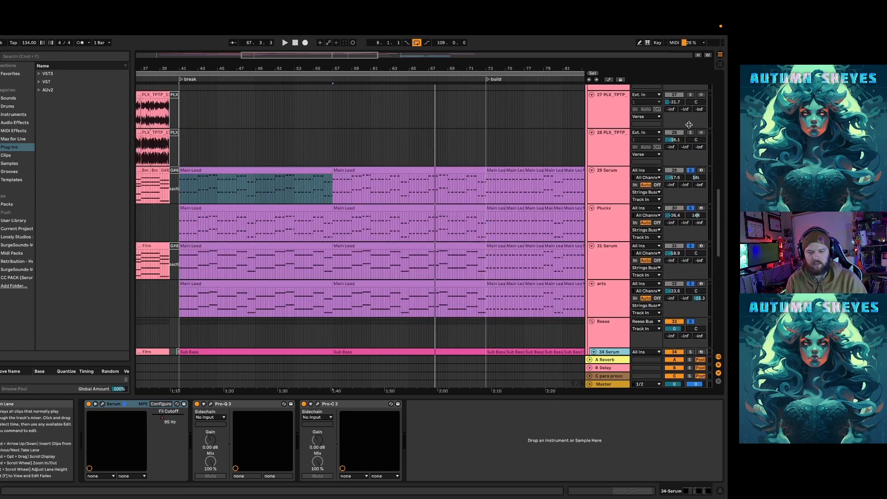
scroll(689, 125, up, 8)
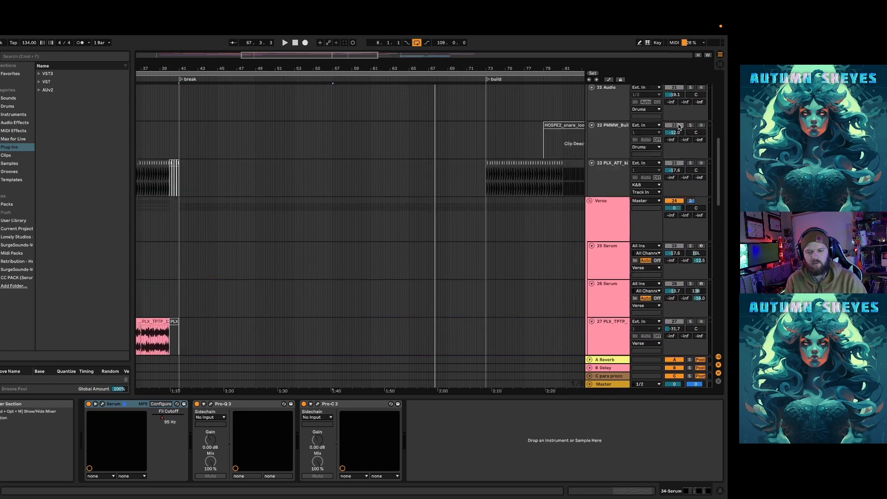
scroll(679, 127, up, 3)
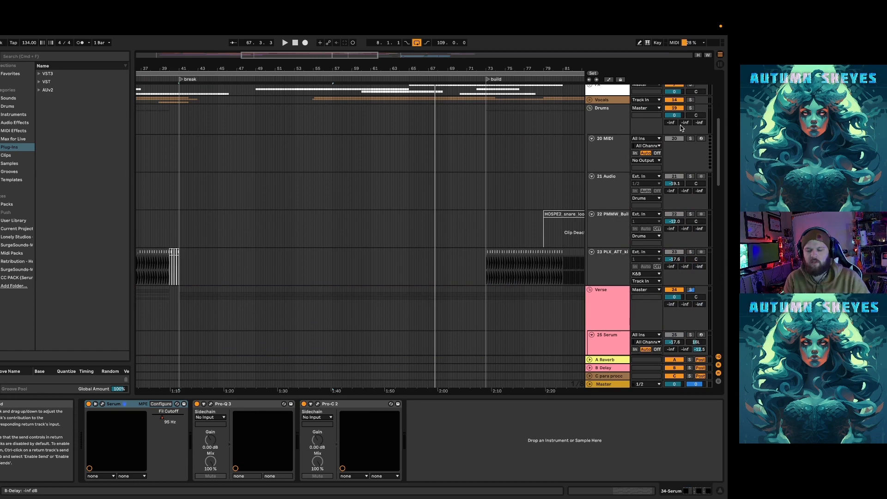
scroll(312, 134, up, 2)
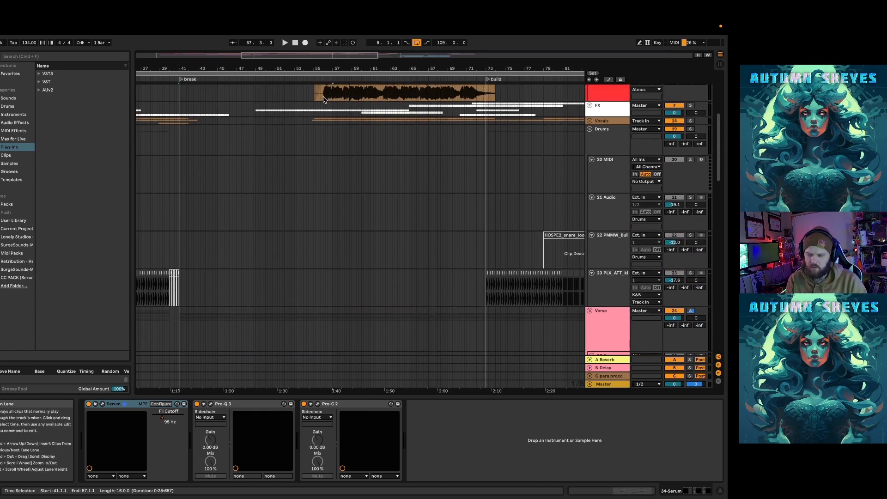
scroll(315, 109, up, 2)
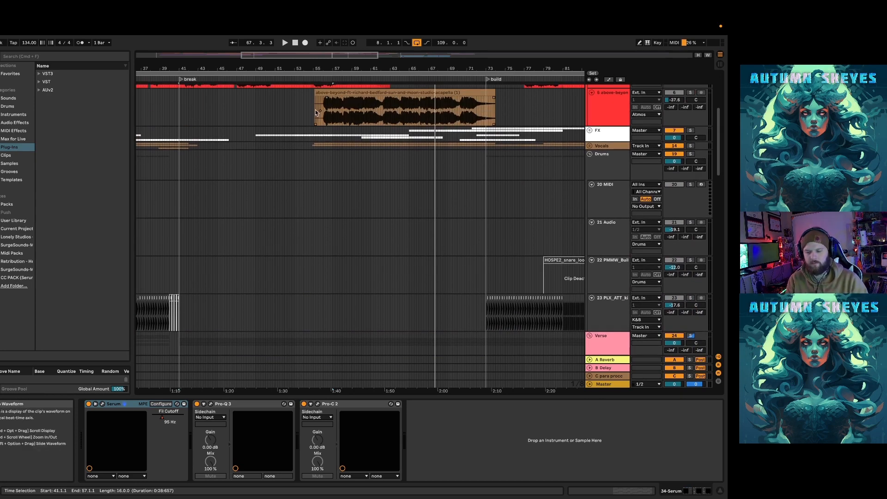
scroll(315, 110, up, 8)
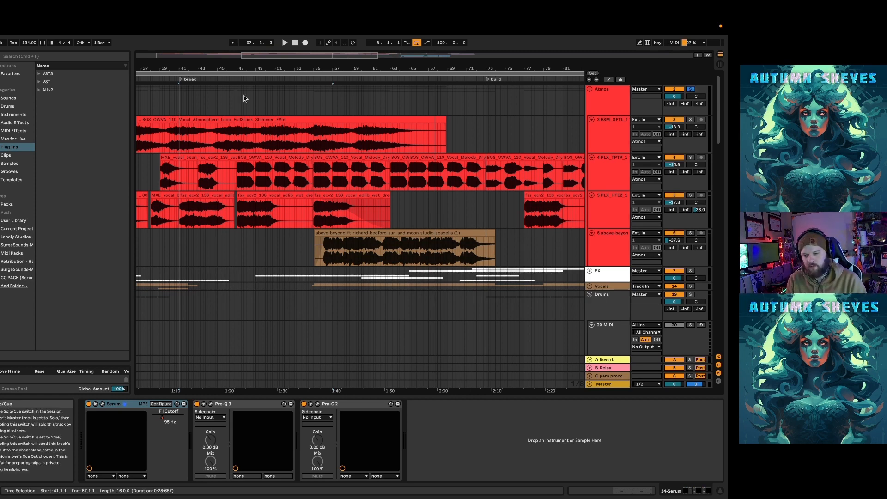
click(178, 110)
key(space)
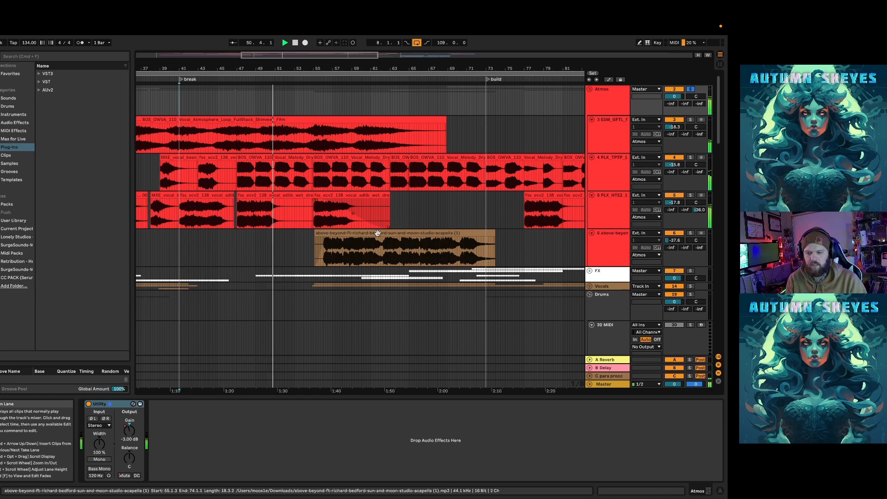
Examine the Pro-R reverb on acapella track 6, audition the track in solo, and stop with the song position back at 1.1.1
click(369, 249)
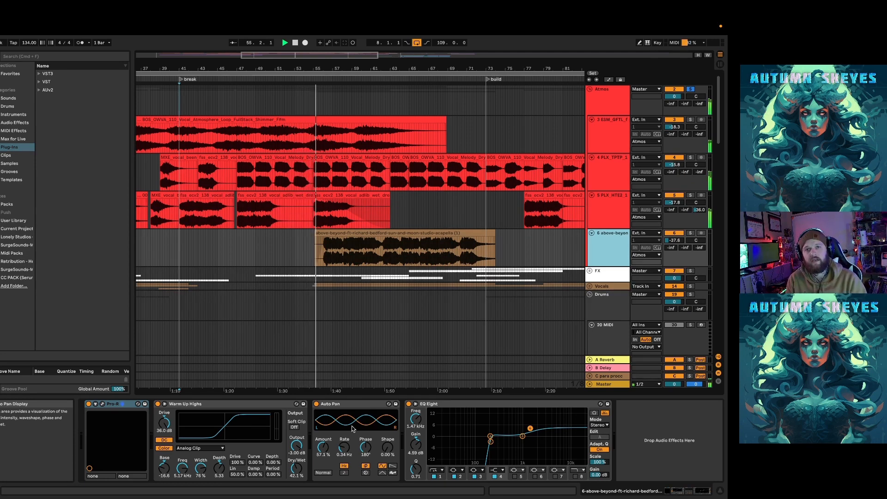
click(102, 404)
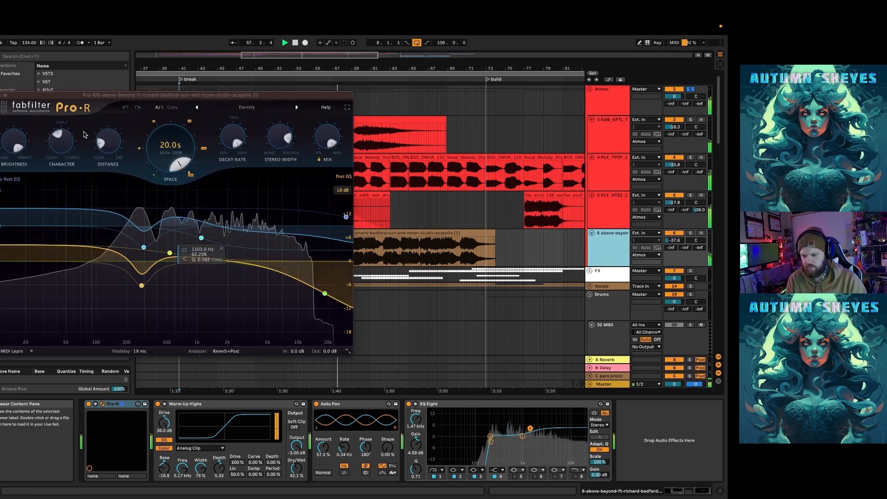
click(0, 96)
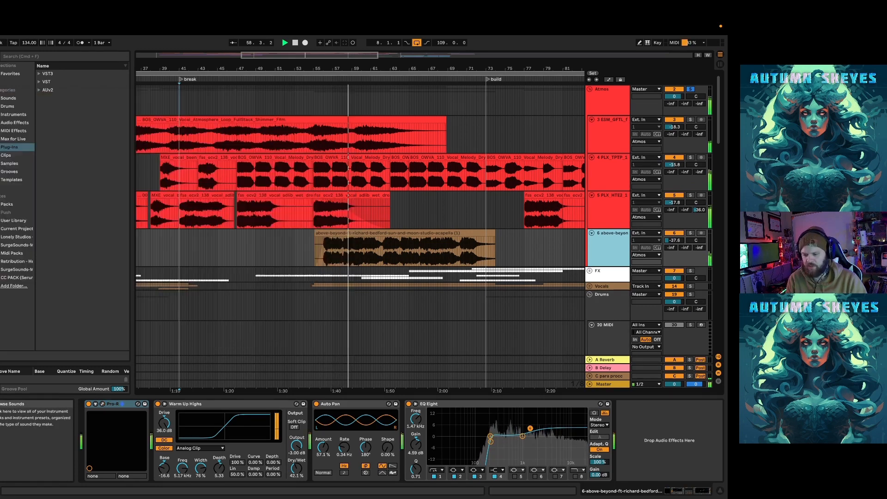
click(690, 234)
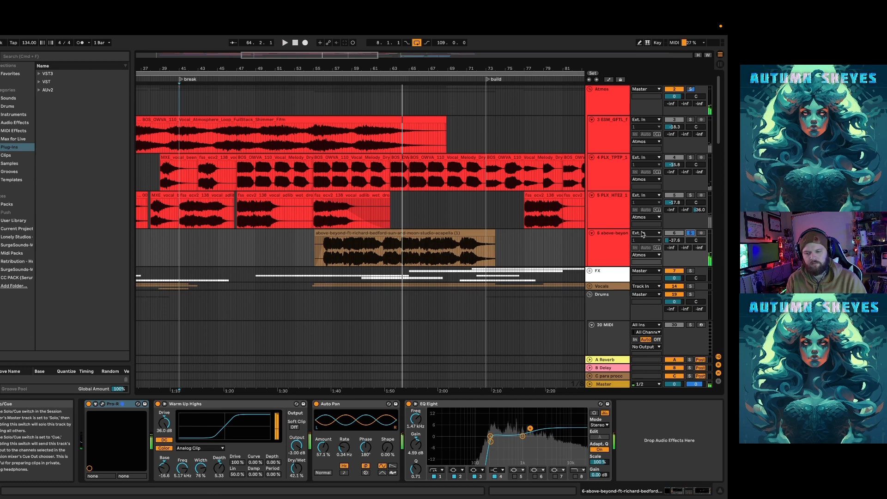
double_click(295, 42)
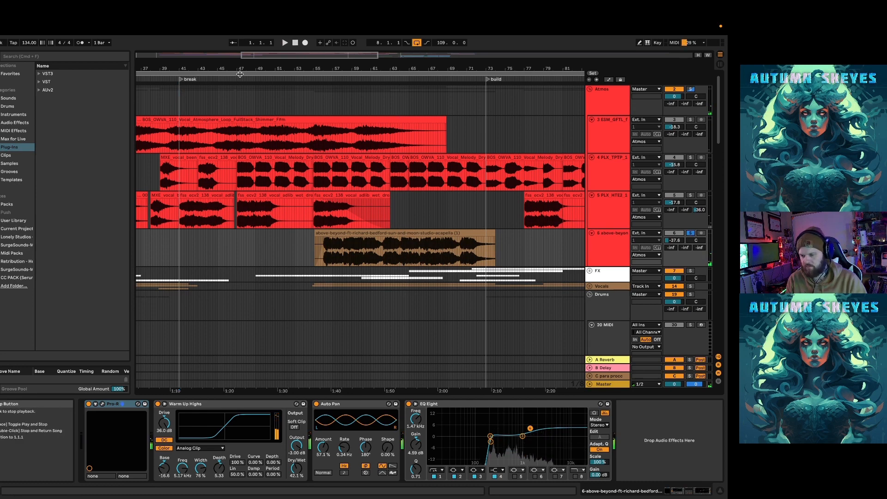
Unsolo the Atmos group and play the full mix from 40.2.3, just before the break
click(175, 109)
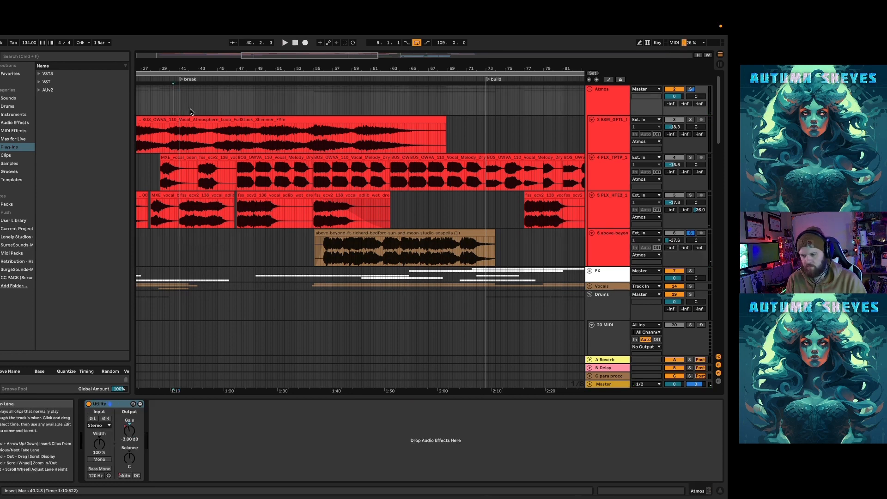
click(690, 89)
key(space)
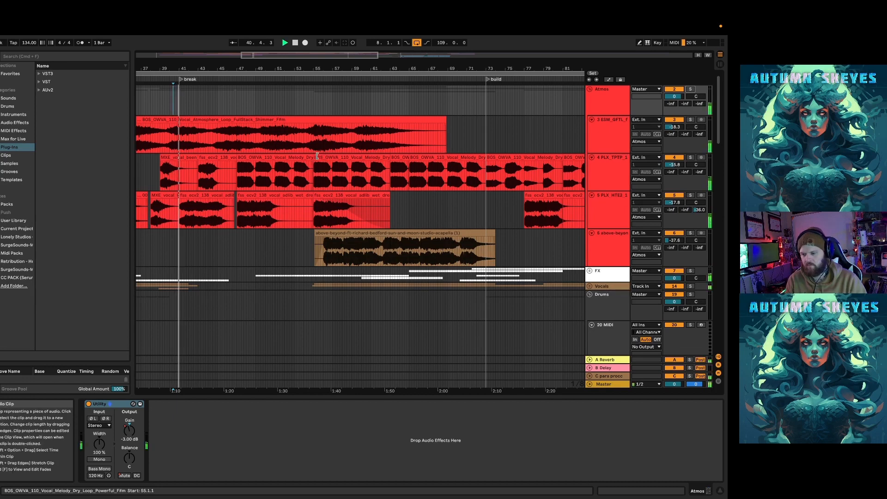
Examine the break's lead, pluck, Reese bass and drum tracks throughout the arrangement while the full mix plays
scroll(316, 158, down, 4)
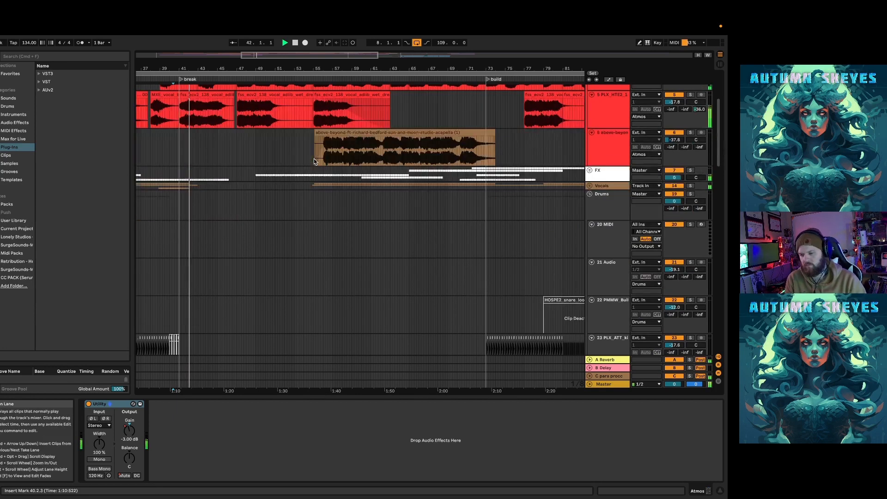
scroll(363, 173, down, 5)
scroll(361, 174, down, 10)
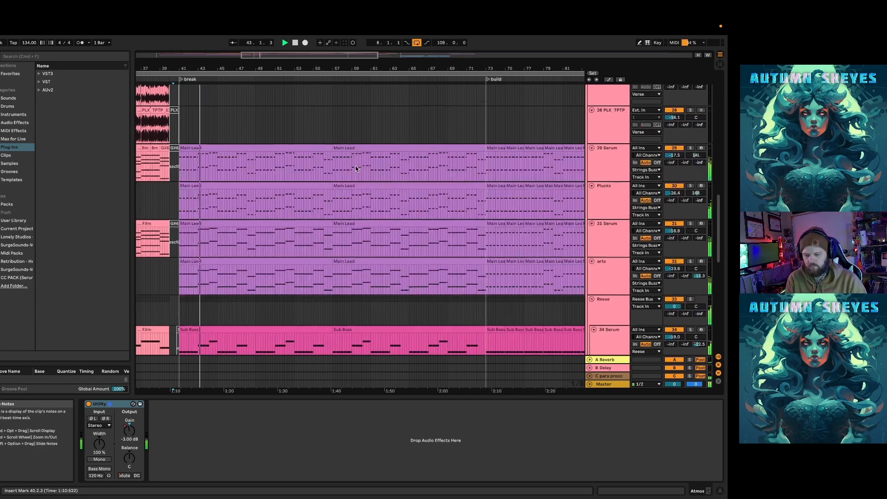
scroll(353, 163, down, 2)
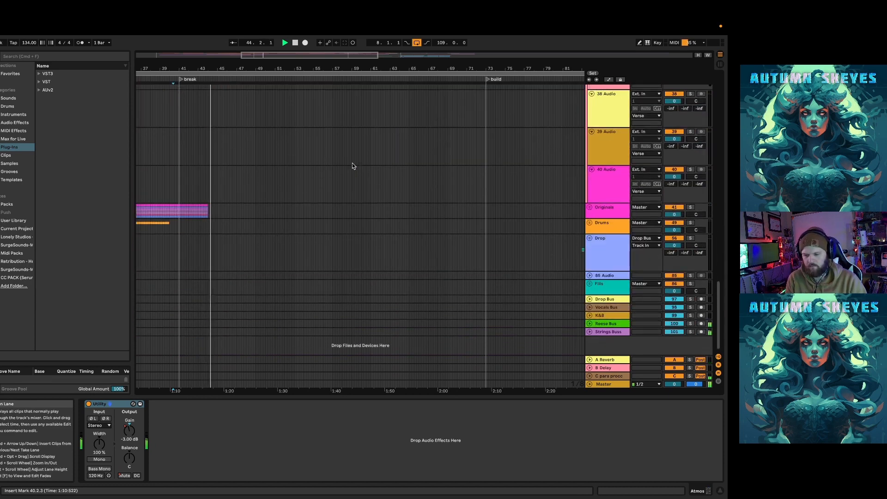
scroll(353, 165, up, 8)
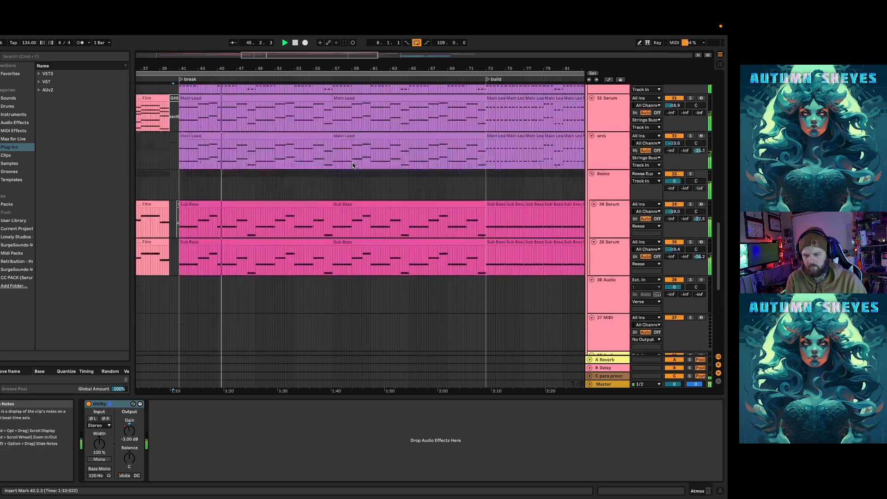
scroll(353, 165, up, 5)
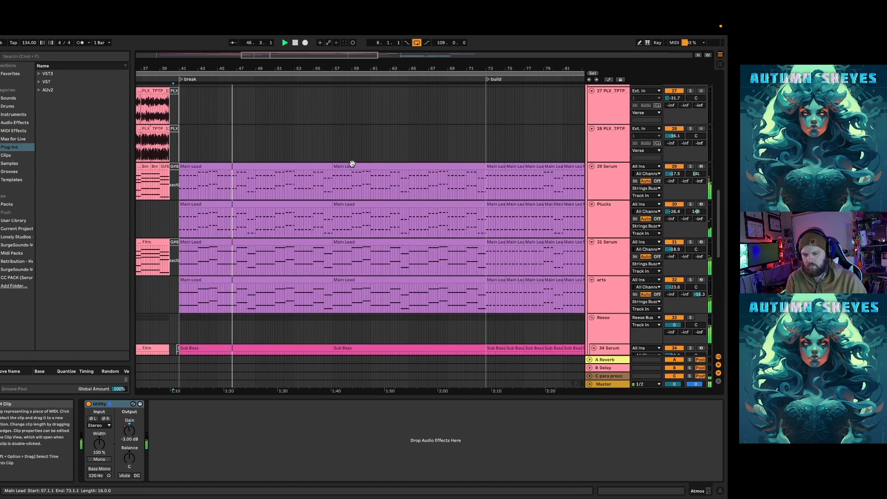
scroll(352, 163, up, 3)
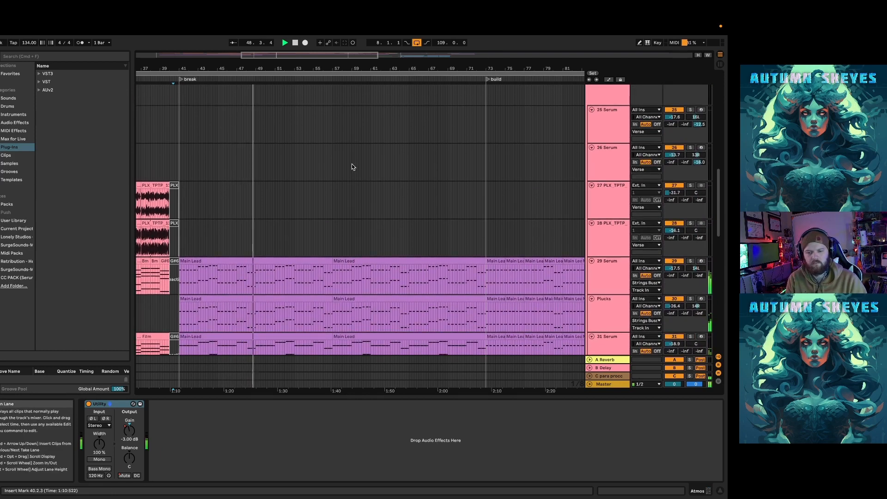
scroll(353, 167, down, 4)
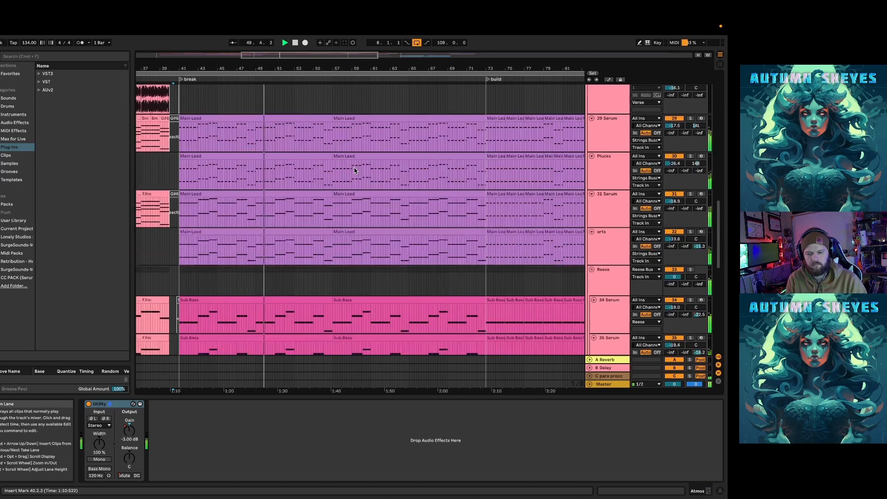
scroll(355, 170, down, 5)
scroll(352, 158, up, 8)
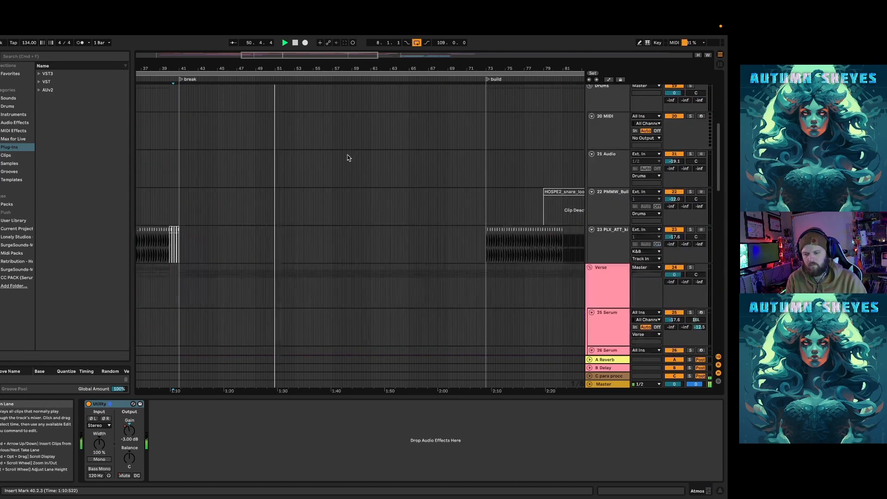
Unfold the FX group and examine its riser, sweep, impact and transition clips through the break and build during playback
scroll(348, 157, up, 8)
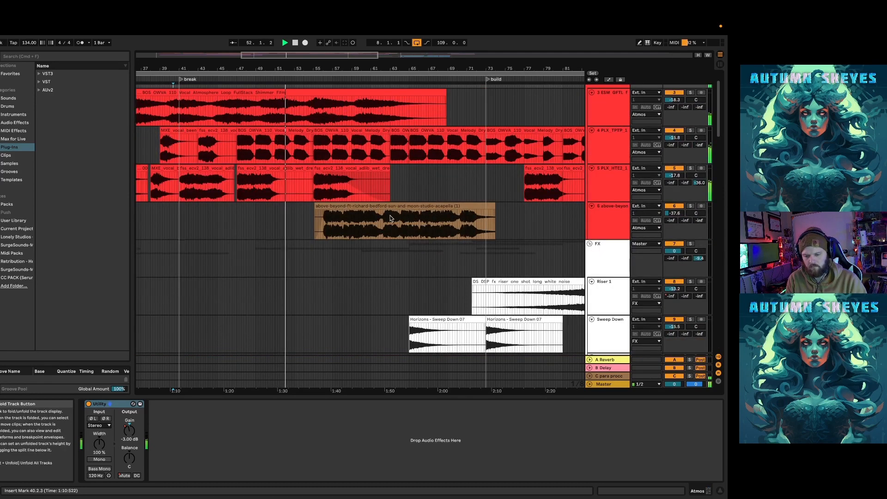
scroll(390, 218, down, 5)
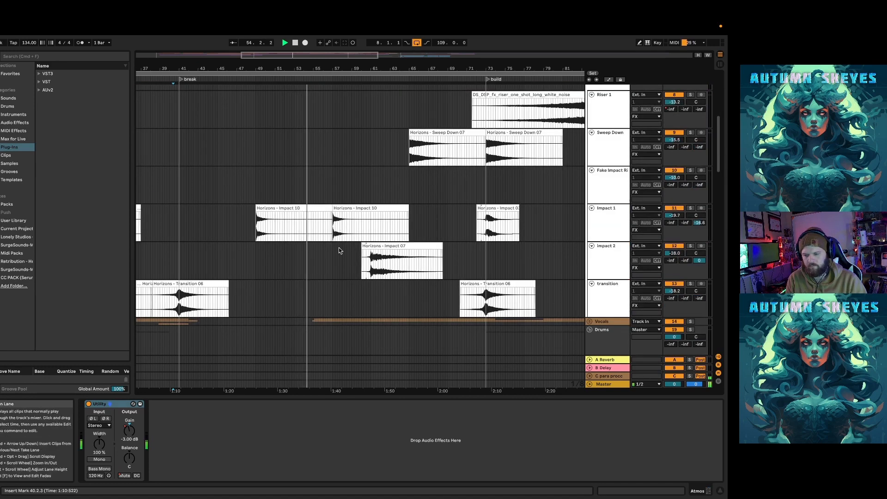
scroll(339, 247, down, 2)
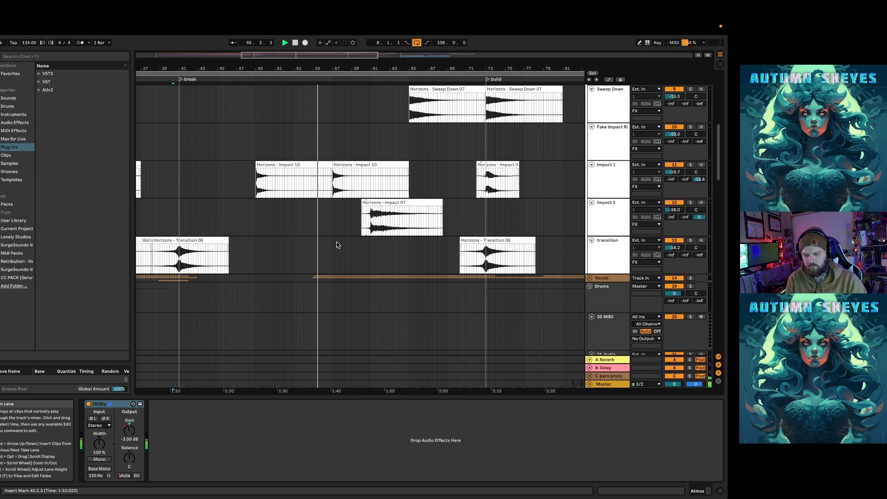
scroll(337, 244, up, 2)
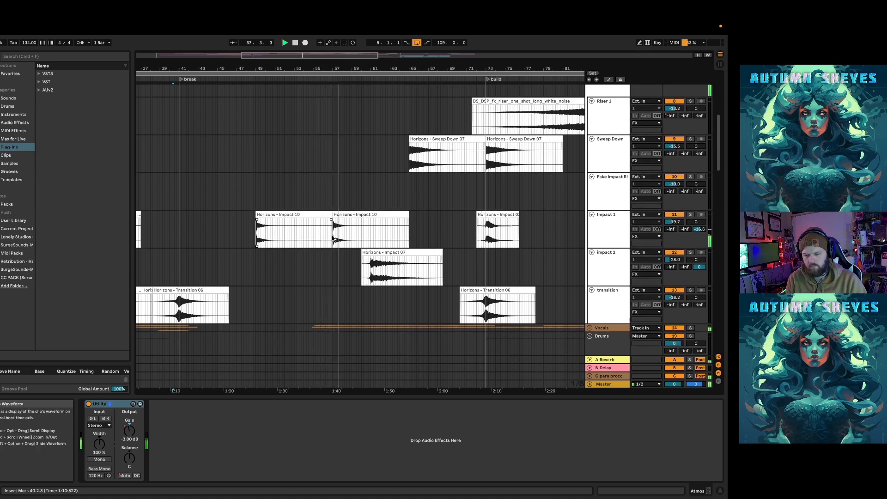
scroll(332, 238, up, 4)
scroll(332, 234, up, 4)
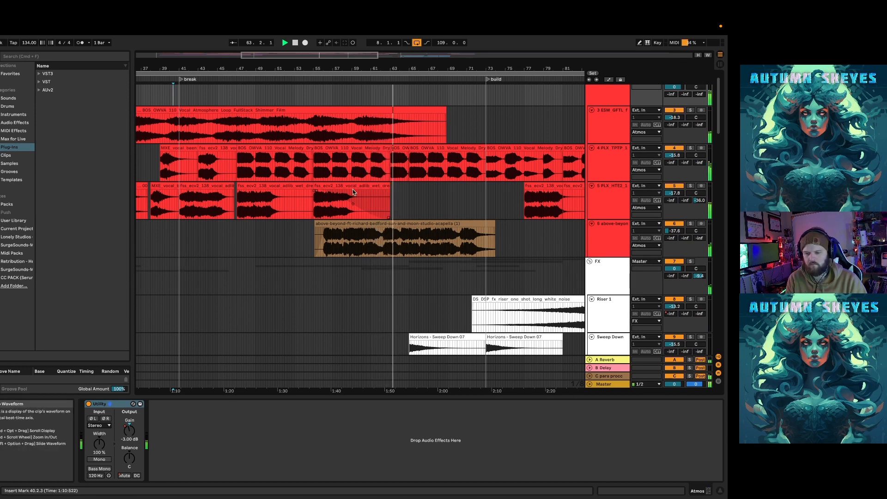
scroll(407, 194, down, 5)
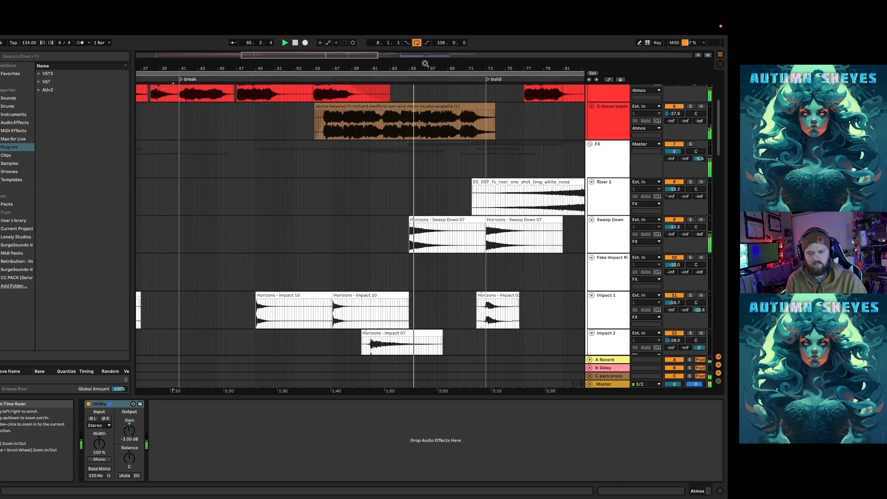
drag(429, 66, 328, 68)
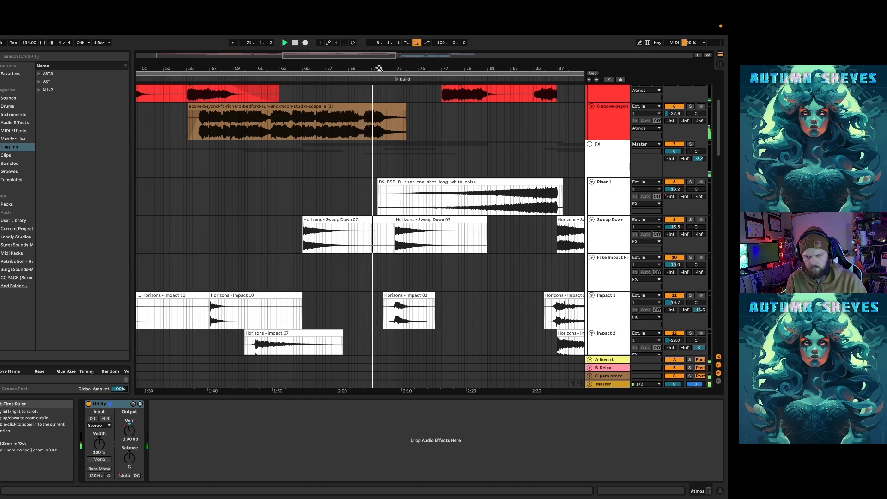
click(421, 129)
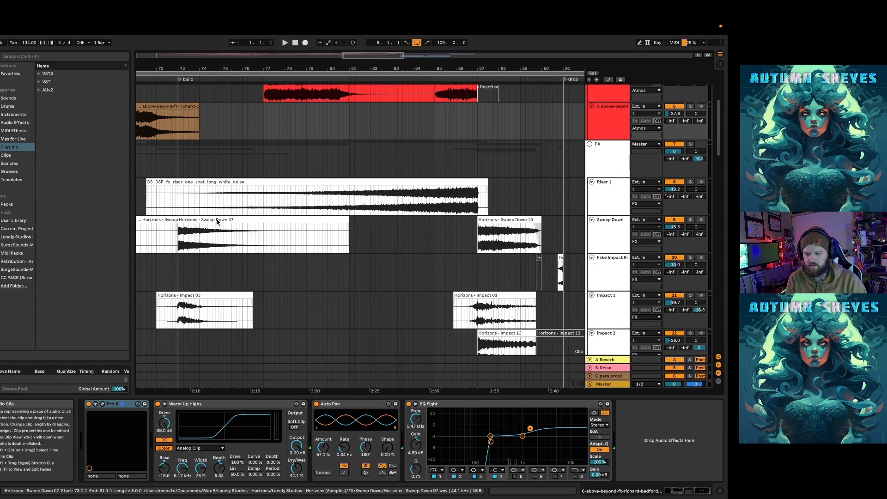
Solo Riser 1 and audition its white noise clip from 82.1.1, stopping before the clip ends
click(440, 198)
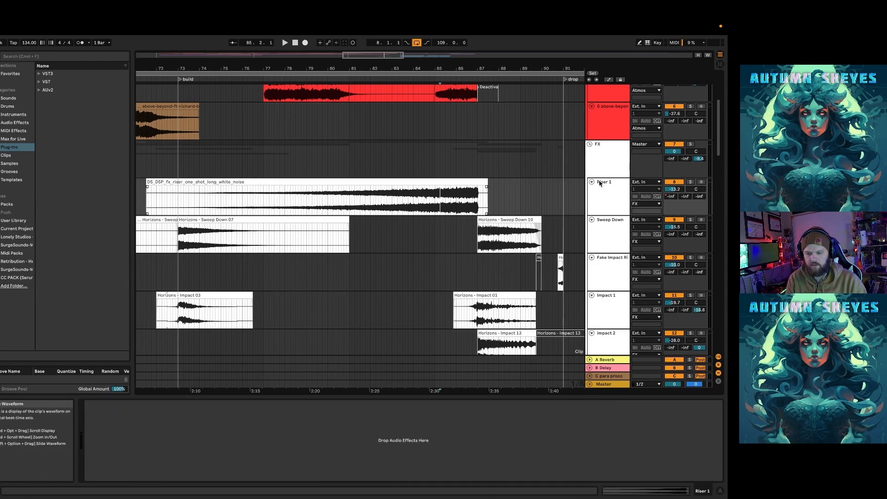
click(690, 182)
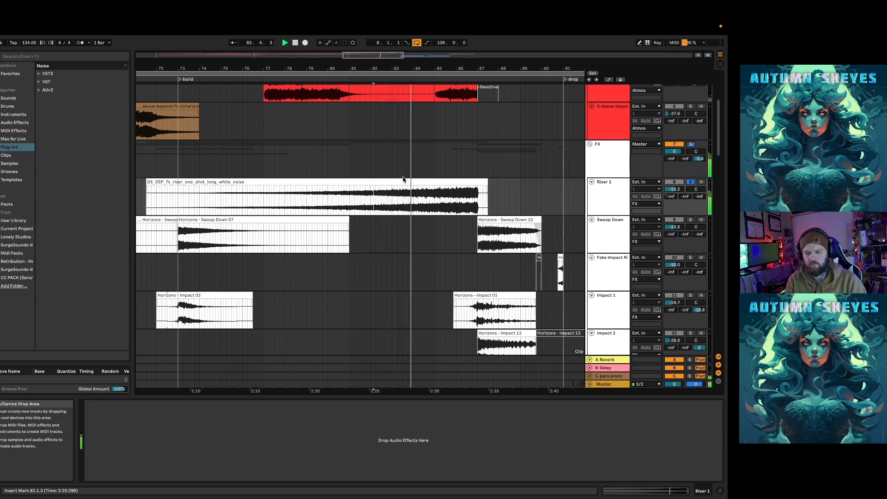
key(space)
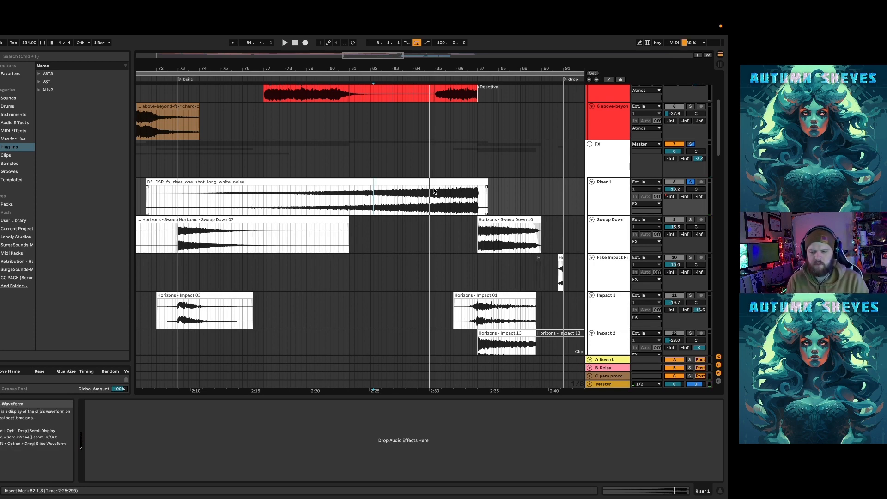
Audition the Atmos group from 73.1.1 with FX added to the solo, and replay the lead-in to the drop from 90.1.1 with both unsoloed
scroll(439, 184, up, 5)
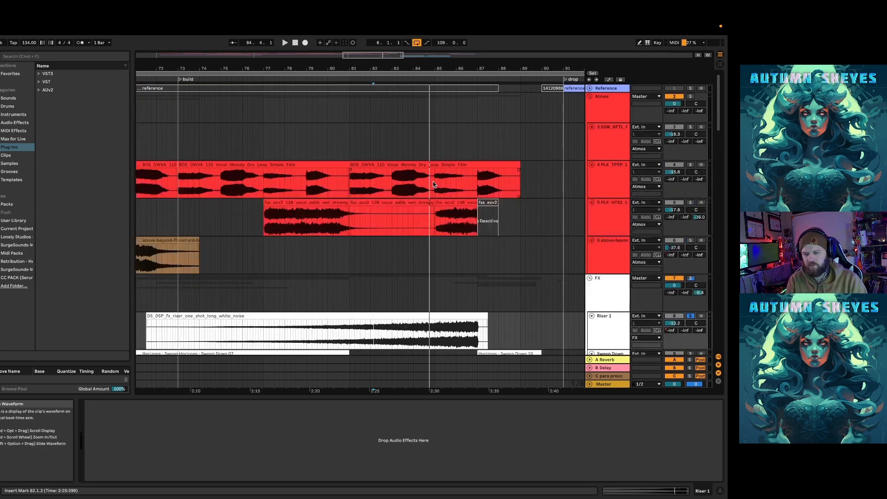
click(178, 147)
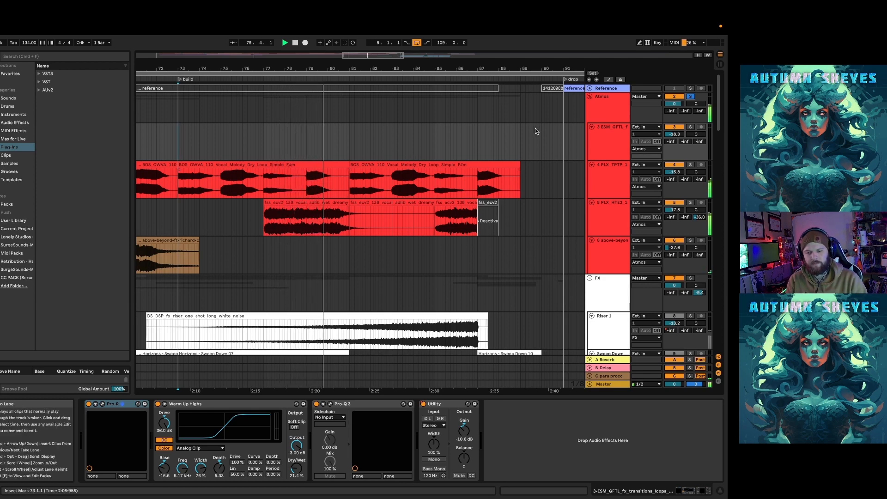
super+click(690, 278)
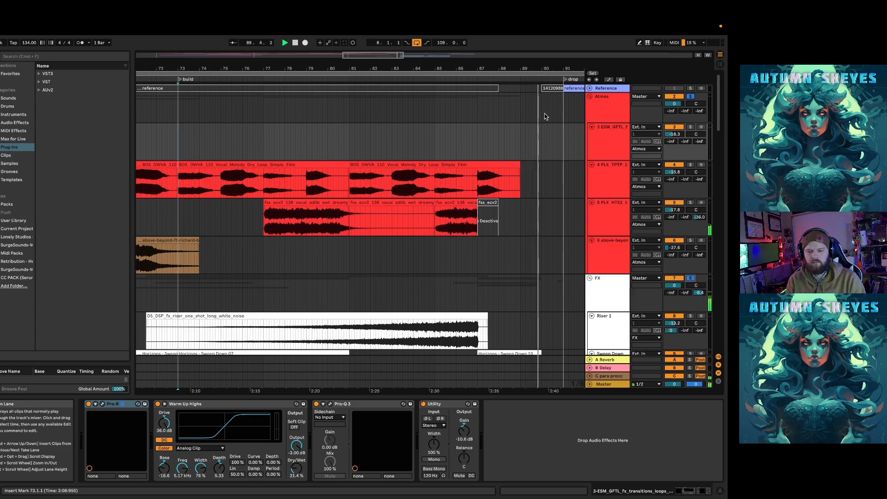
key(space)
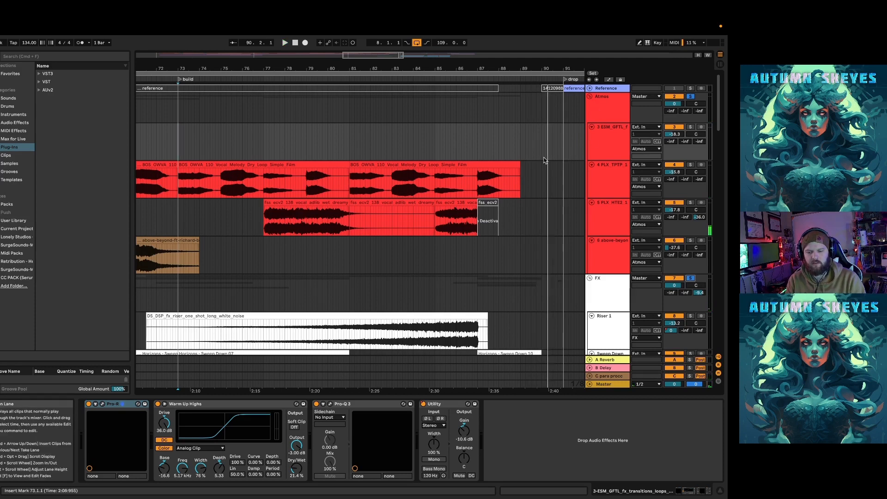
key(space)
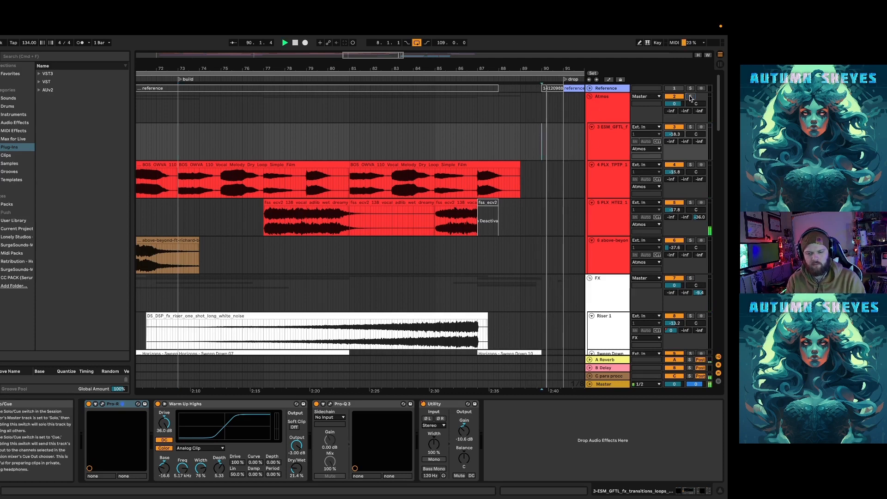
key(space)
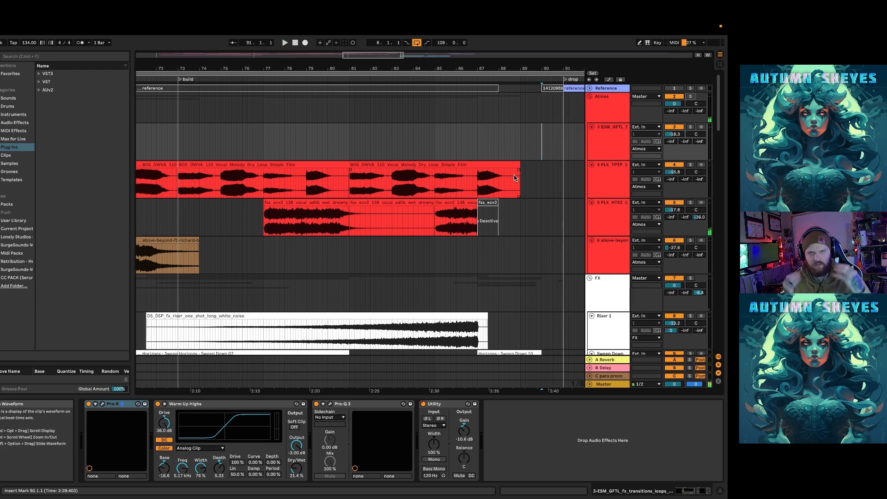
Unfold the Vocals group, solo it and play it from just before bar 80 in the build
scroll(509, 186, down, 10)
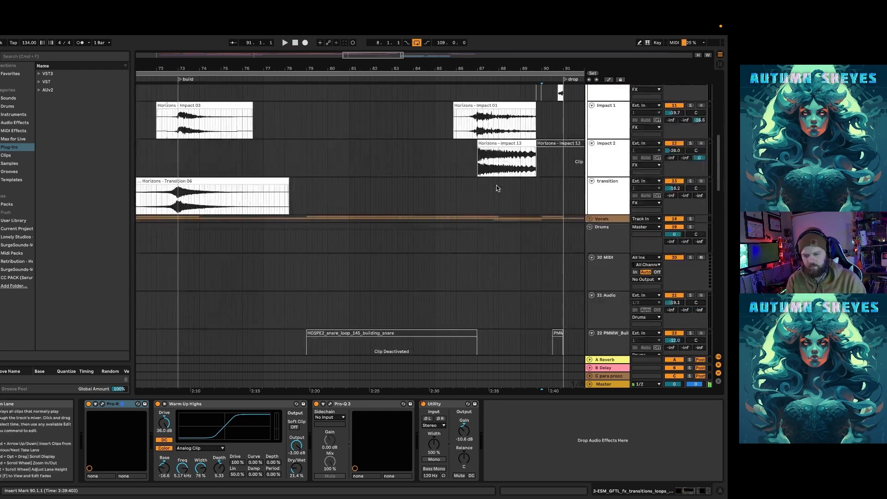
click(590, 218)
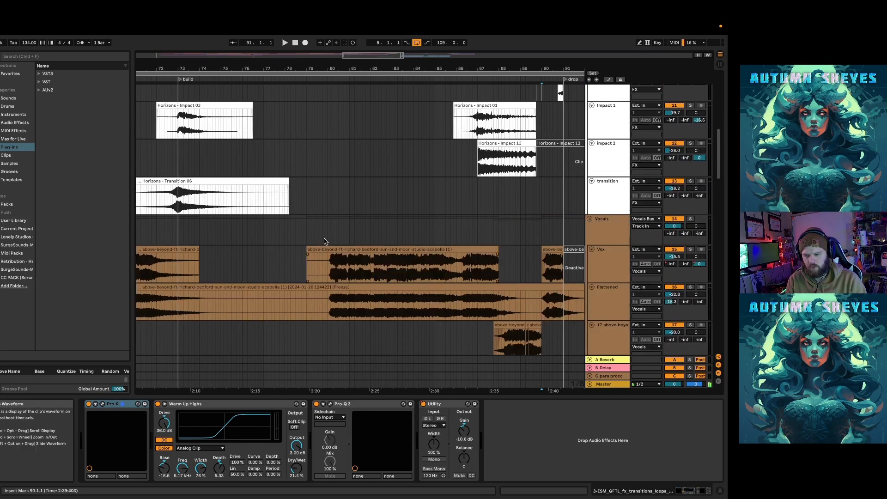
click(326, 240)
click(690, 218)
key(space)
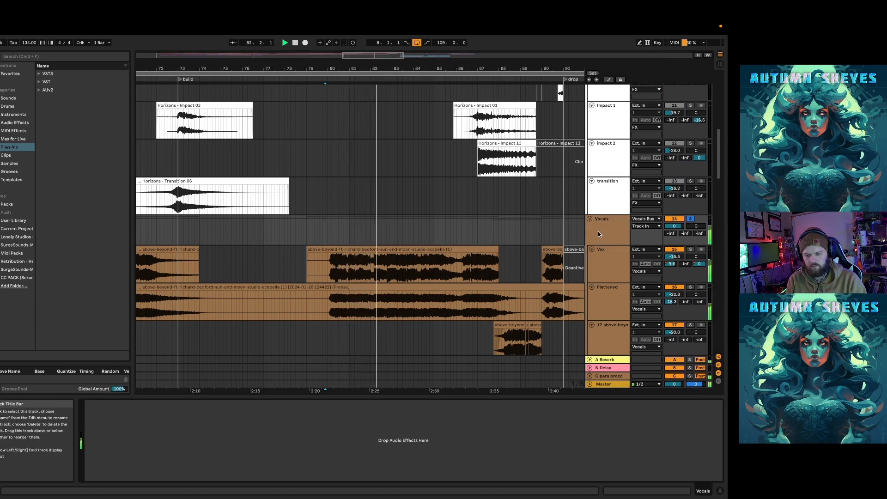
Review the effect chains on the Vox, Flattened and track 17 acapella channels, reselect Vox and stop playback
click(608, 269)
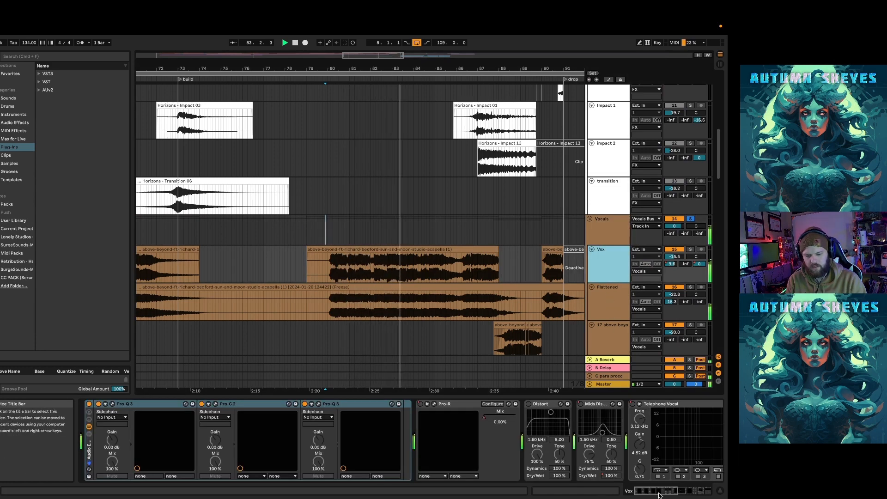
click(689, 491)
drag(688, 493, 686, 495)
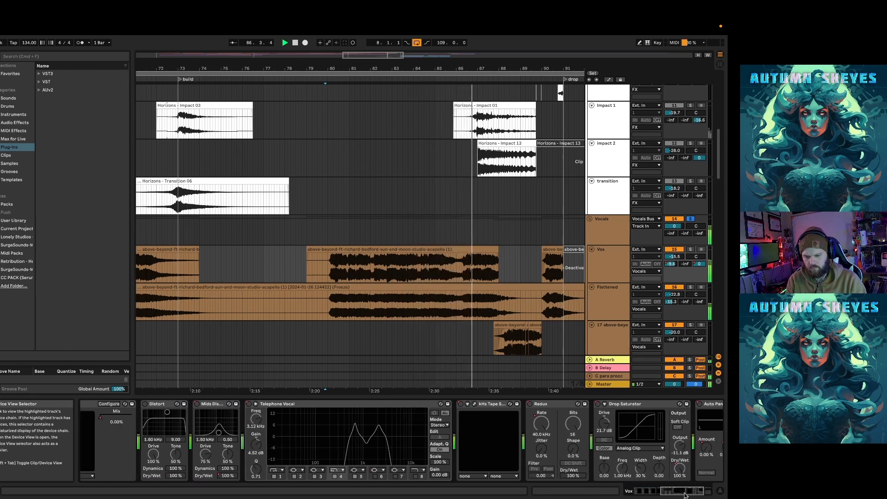
click(612, 349)
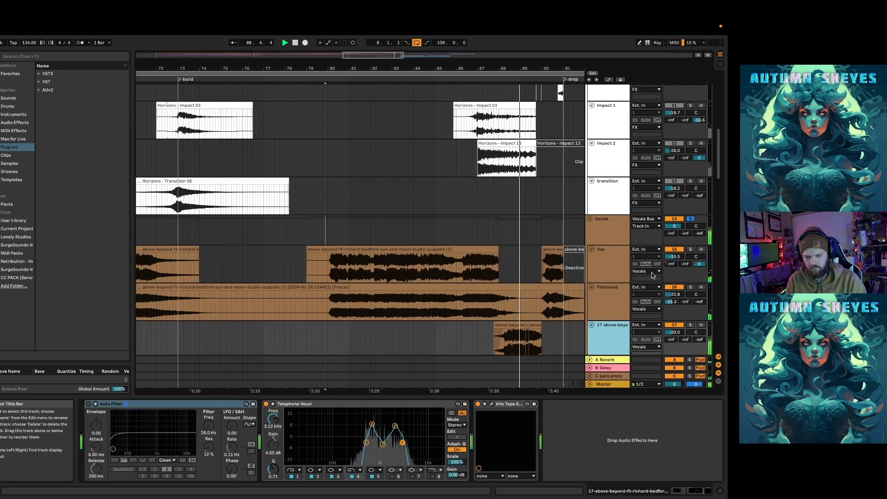
click(615, 303)
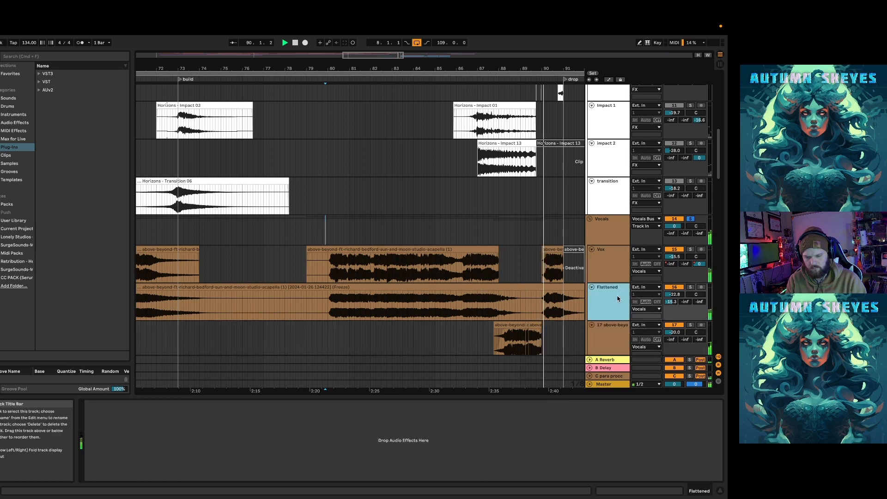
click(616, 265)
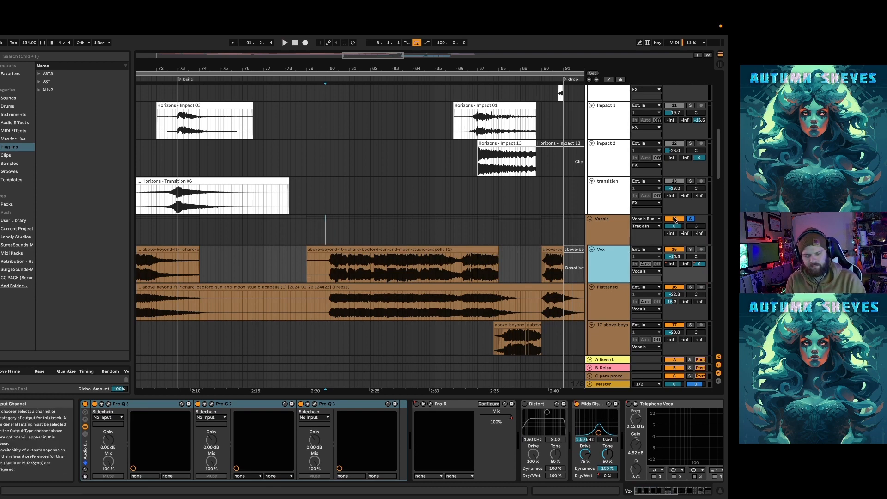
Unsolo the Vocals group, solo the track 23 kick channel and audition its build pattern from 73.1.1 to about bar 87
click(689, 218)
scroll(547, 216, down, 10)
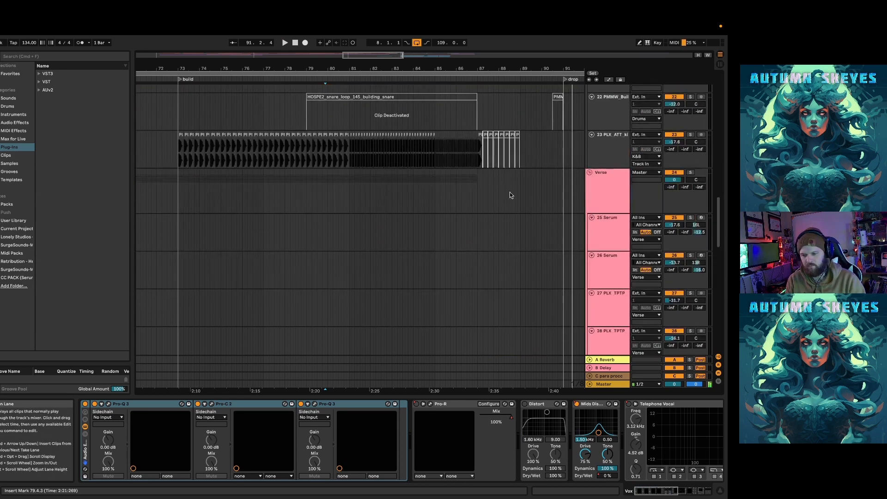
click(175, 120)
click(201, 162)
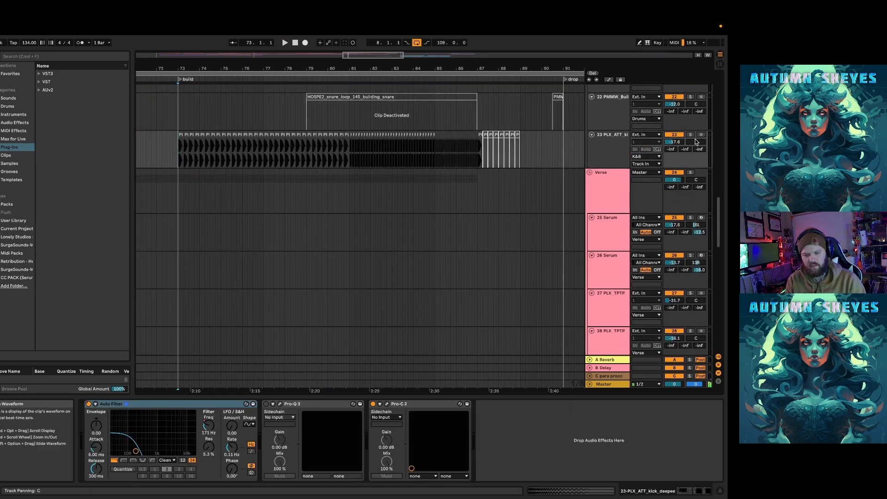
click(690, 134)
click(602, 158)
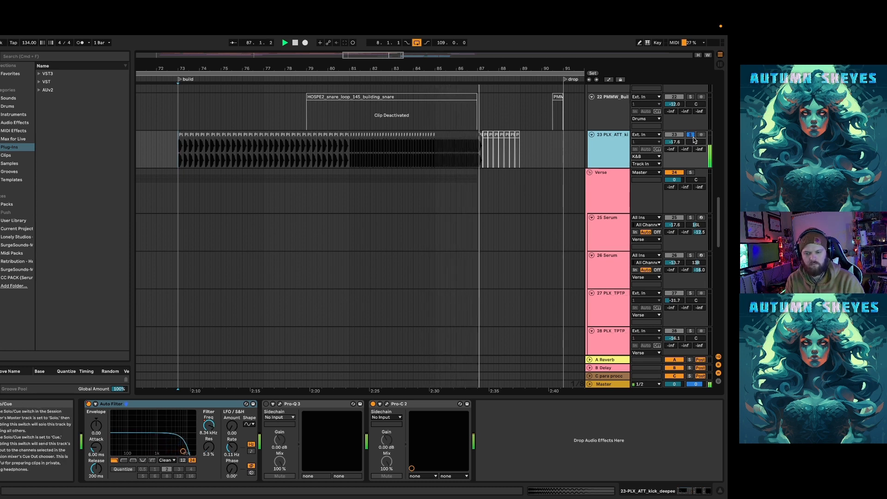
key(space)
Look through the build's Main Lead and Sub Bass tracks, and unfold the Drop group to examine its lead clips before the drop
scroll(280, 245, down, 10)
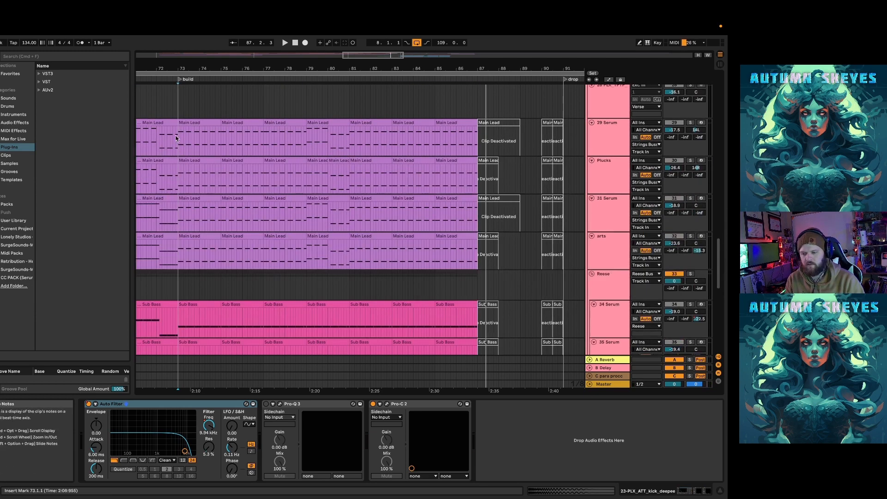
click(198, 146)
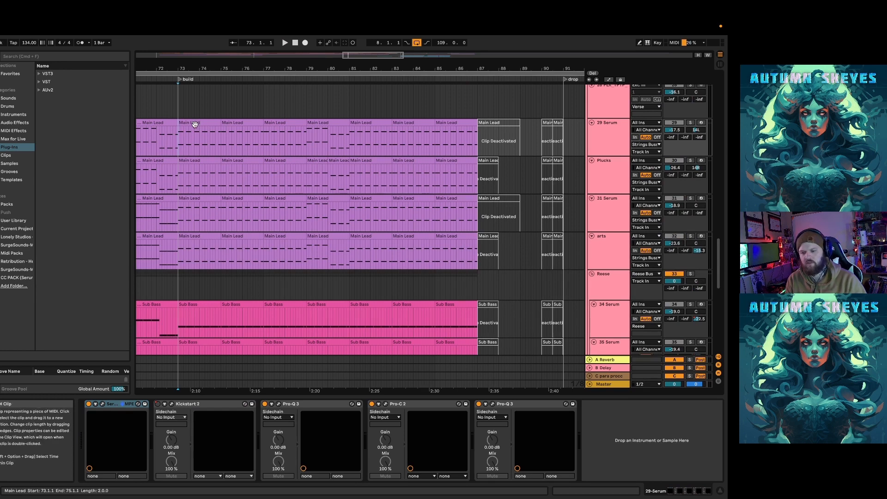
scroll(372, 185, down, 3)
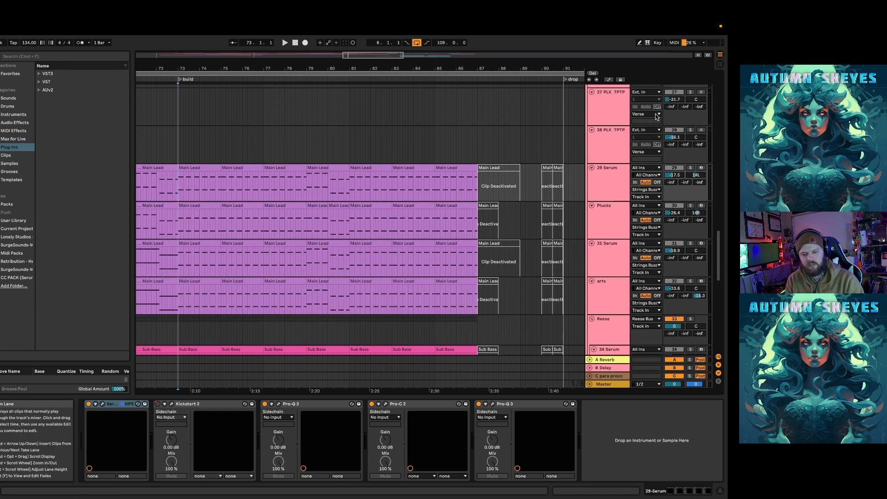
scroll(283, 268, down, 12)
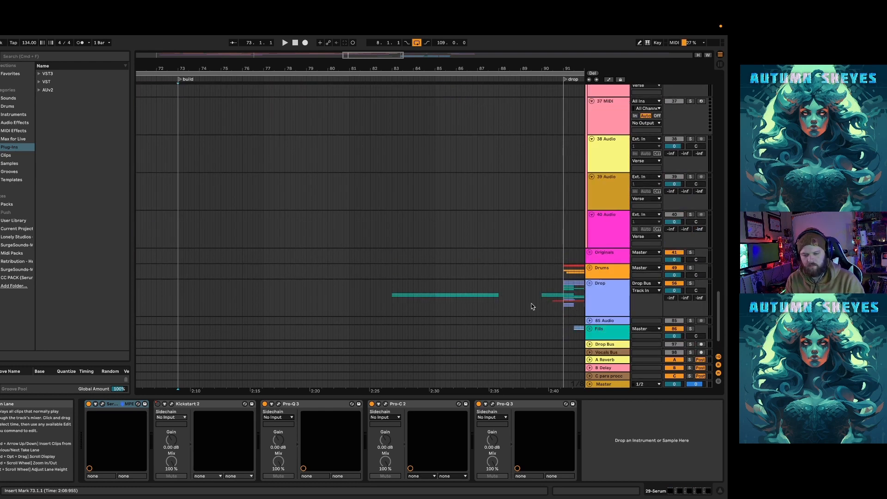
click(590, 283)
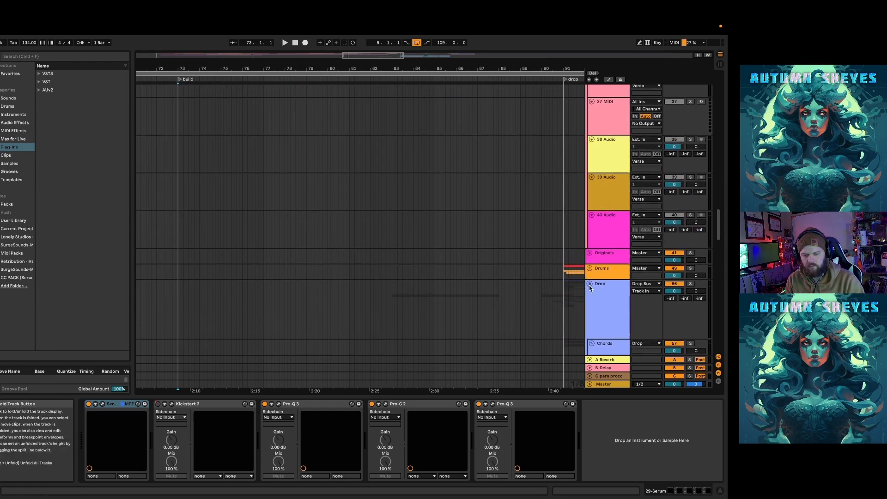
scroll(458, 271, down, 7)
scroll(458, 271, down, 10)
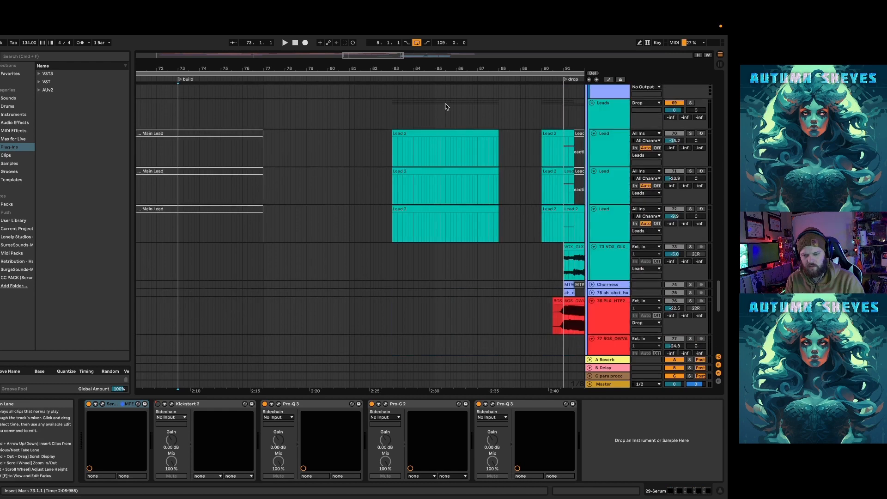
scroll(493, 132, up, 20)
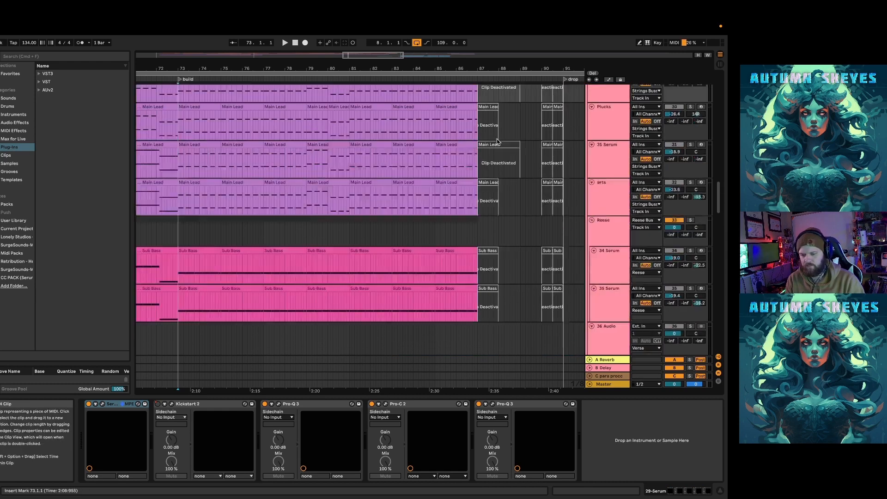
scroll(497, 141, up, 20)
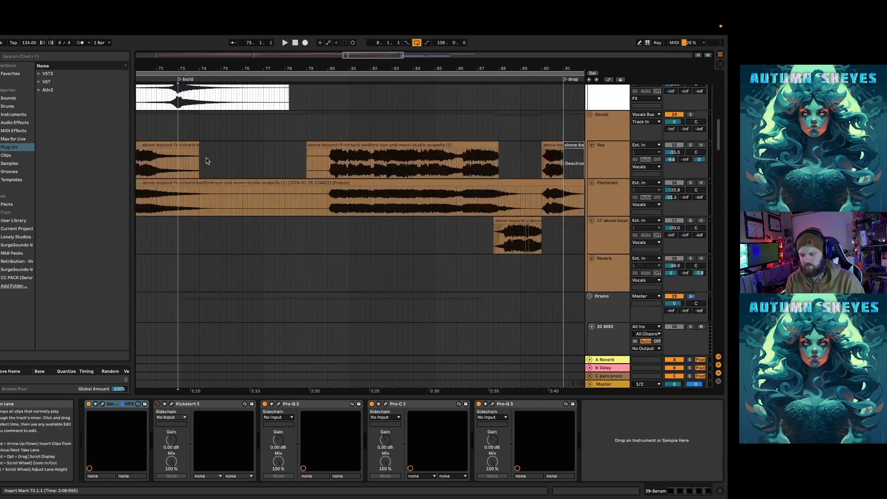
Clear the first Drums group's solo and play the full build from 72.1.1 through to the drop
click(177, 136)
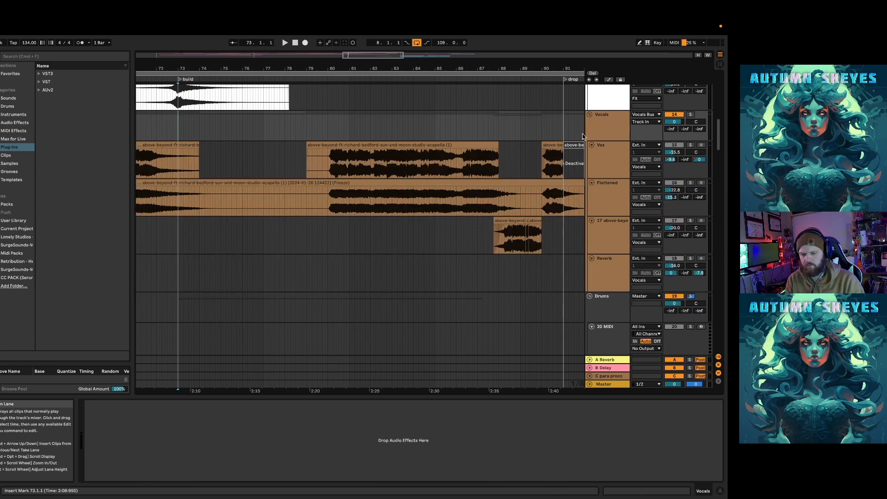
click(691, 114)
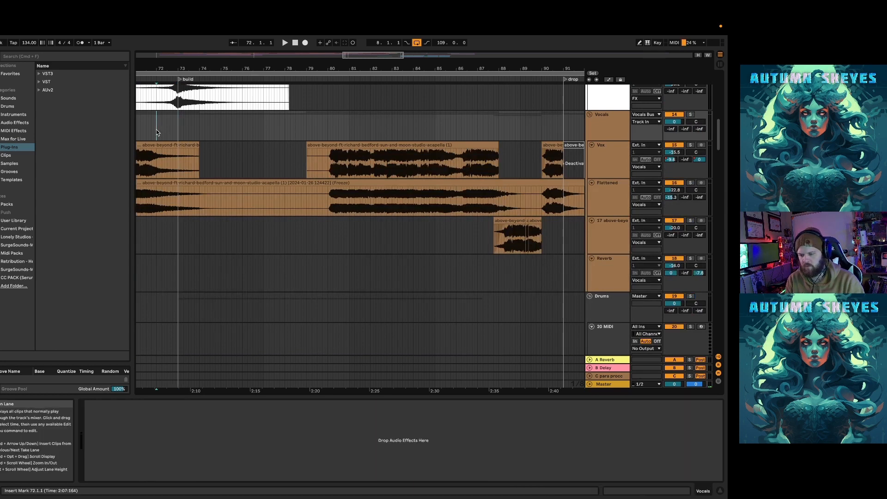
key(space)
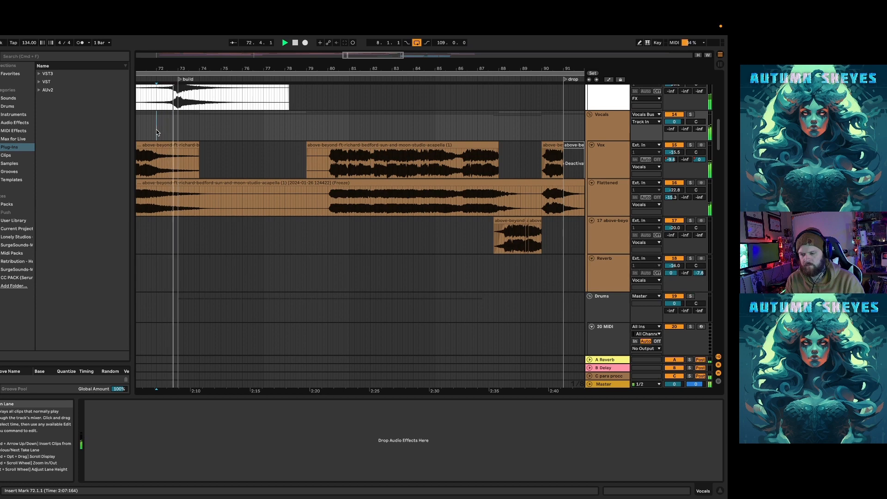
scroll(391, 118, up, 5)
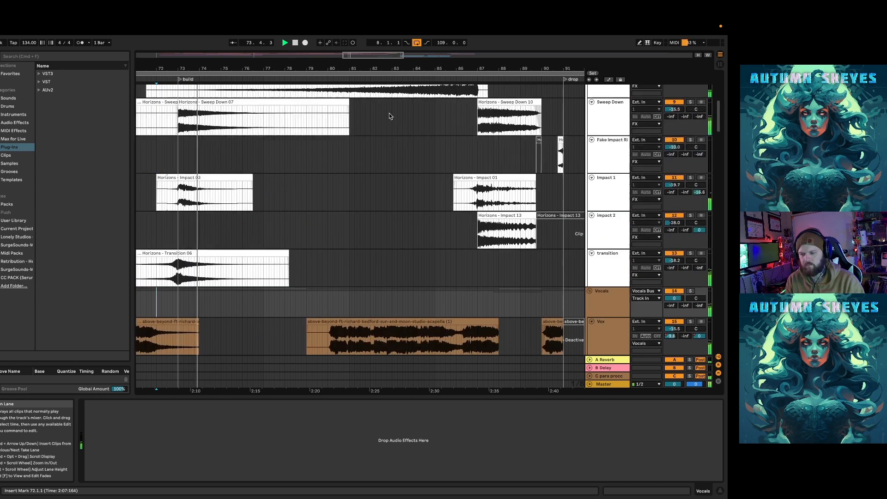
scroll(391, 115, up, 6)
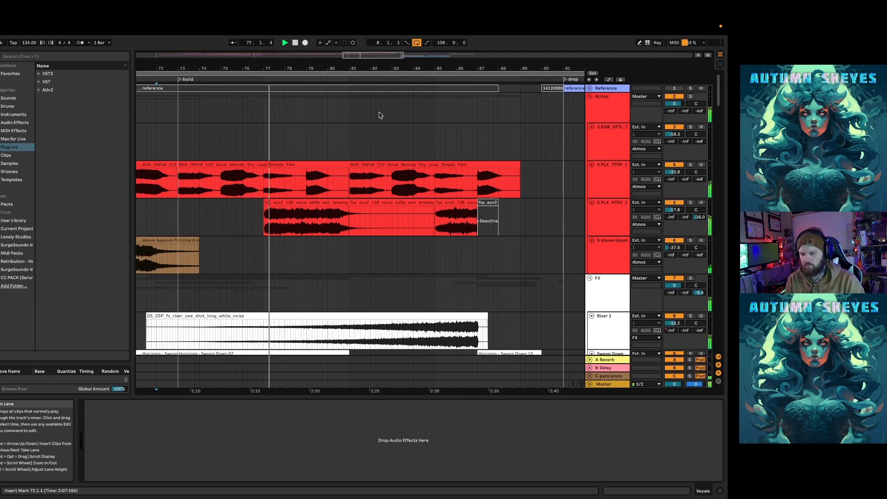
drag(404, 65, 283, 52)
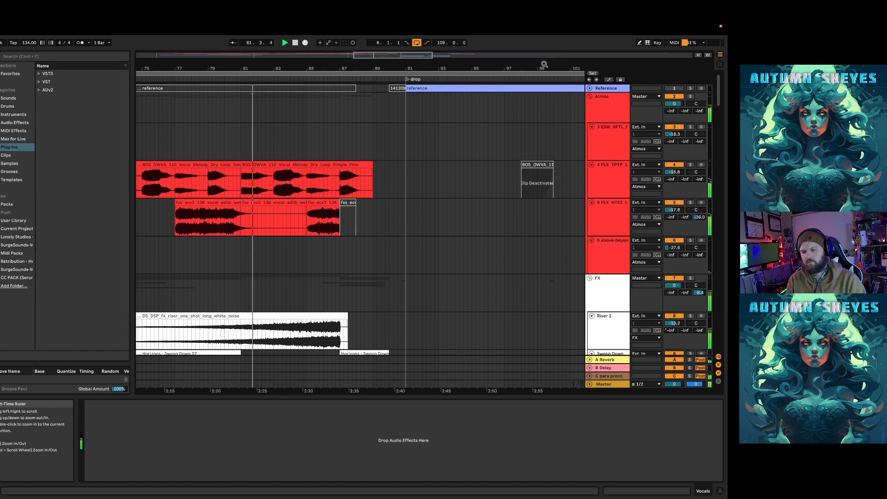
drag(522, 71, 523, 68)
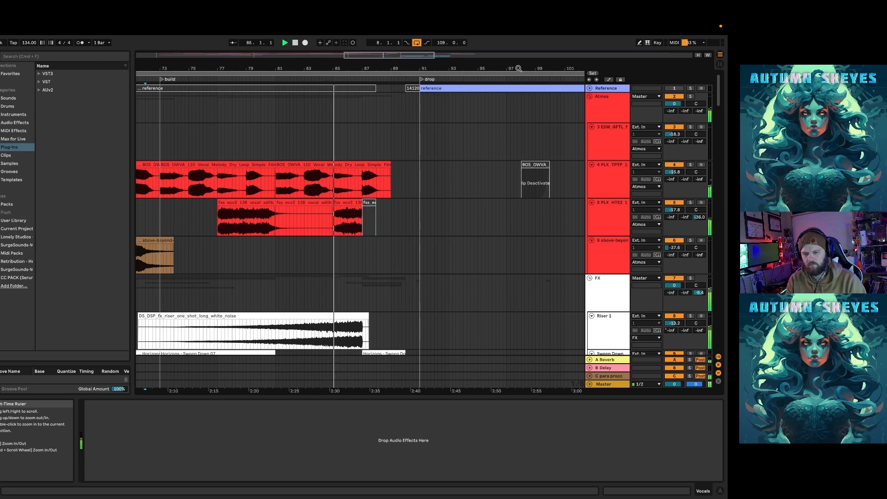
drag(521, 69, 521, 68)
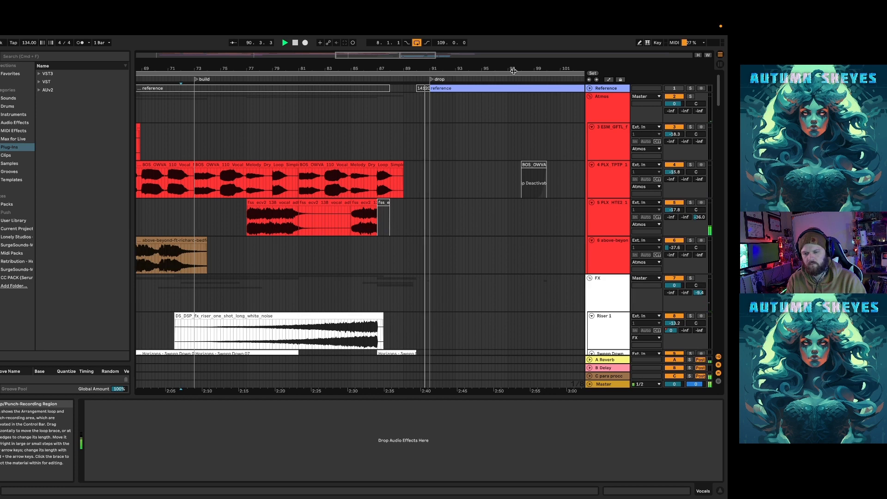
key(space)
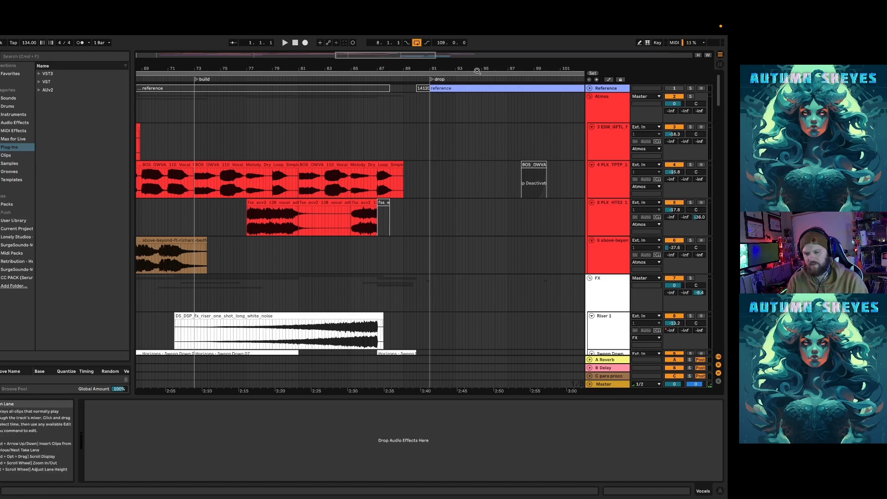
Mark the time range 91.1.1 to 116.4.3 on track 3 and fold the Atmos, FX, Vocals, first Drums, Verse and Drop groups
drag(472, 69, 284, 57)
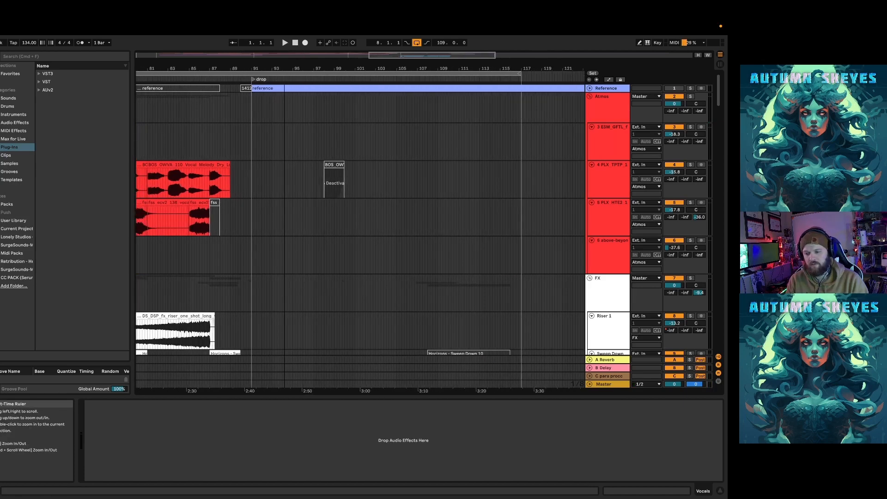
drag(255, 142, 520, 154)
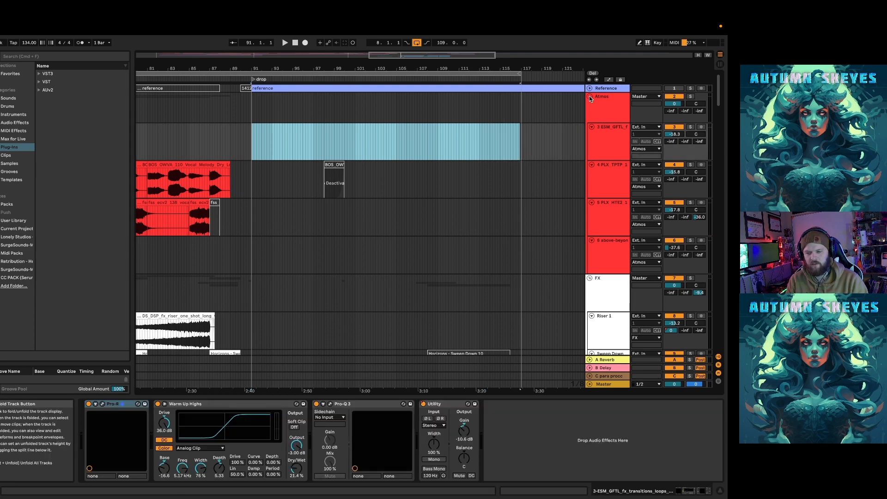
click(589, 96)
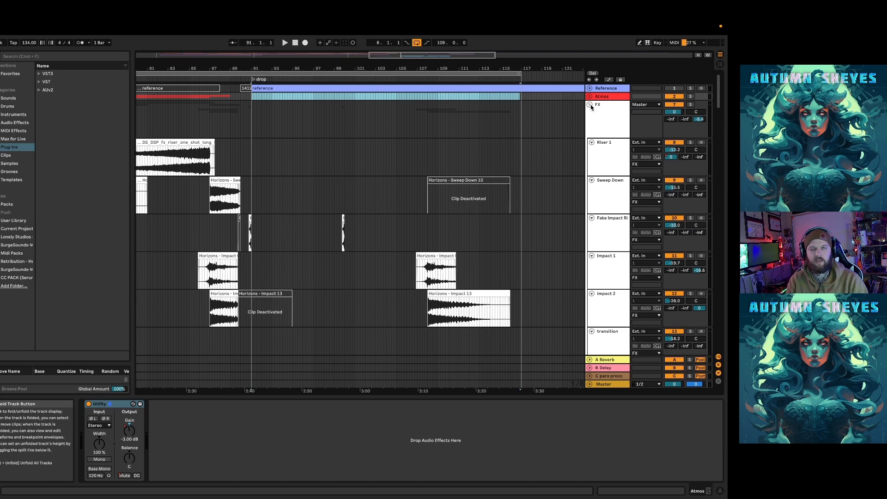
click(590, 106)
click(589, 121)
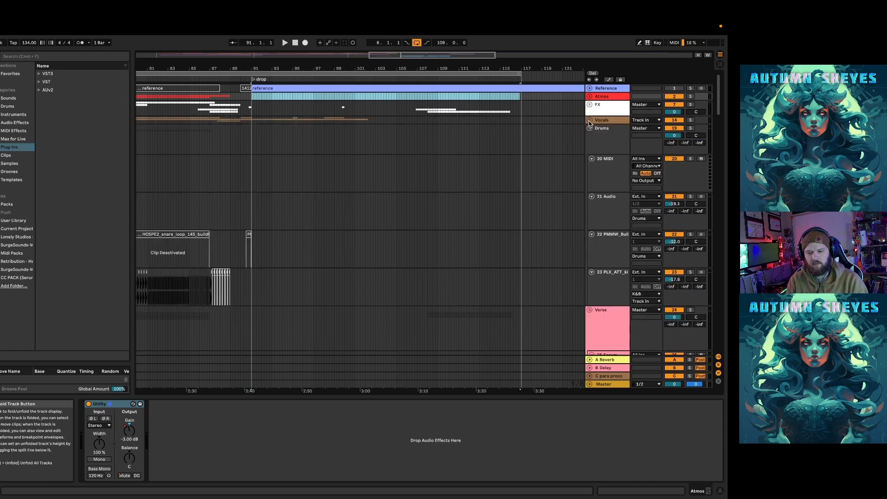
click(590, 129)
click(590, 138)
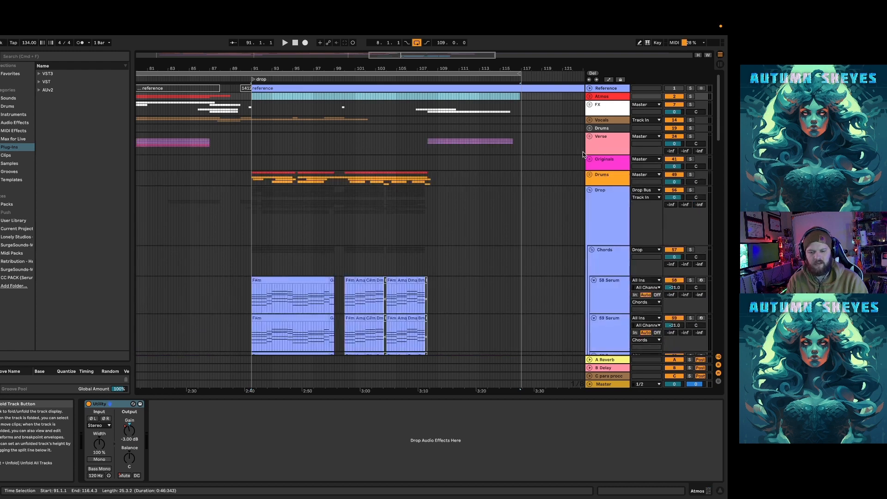
click(590, 191)
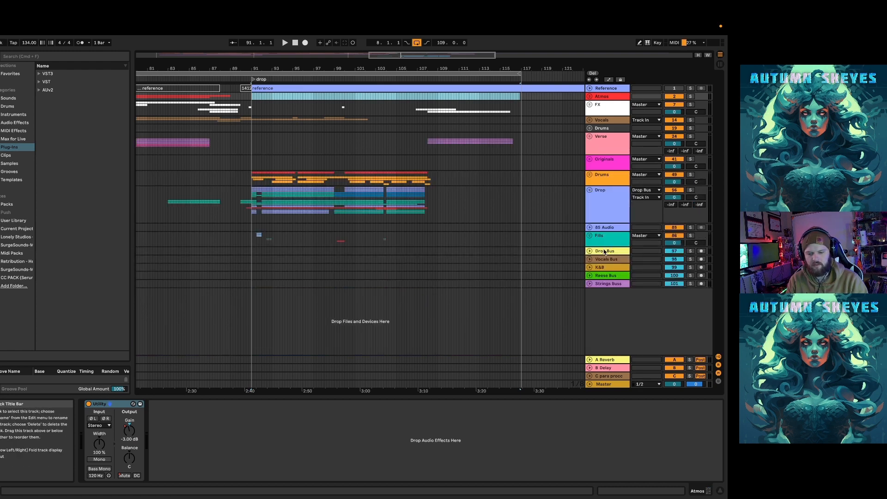
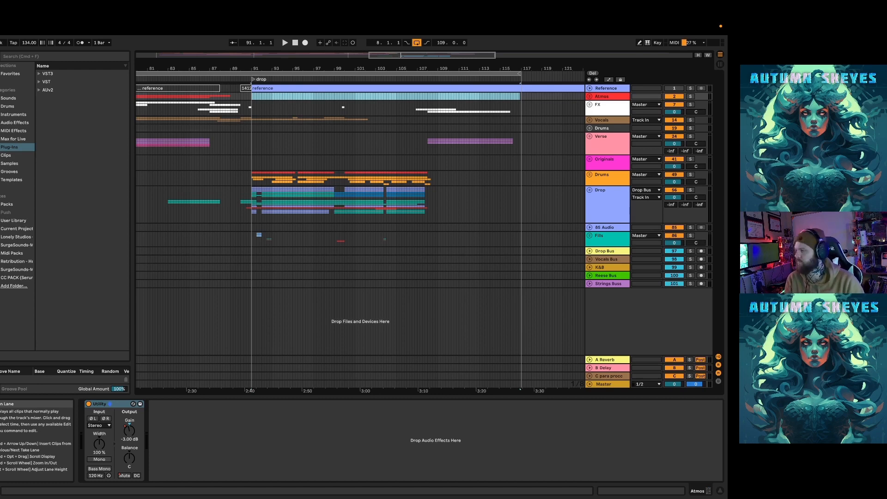
Frame the drop section from bar 91 and review the device chains of the orange Drums group and the Drop group
scroll(326, 184, up, 5)
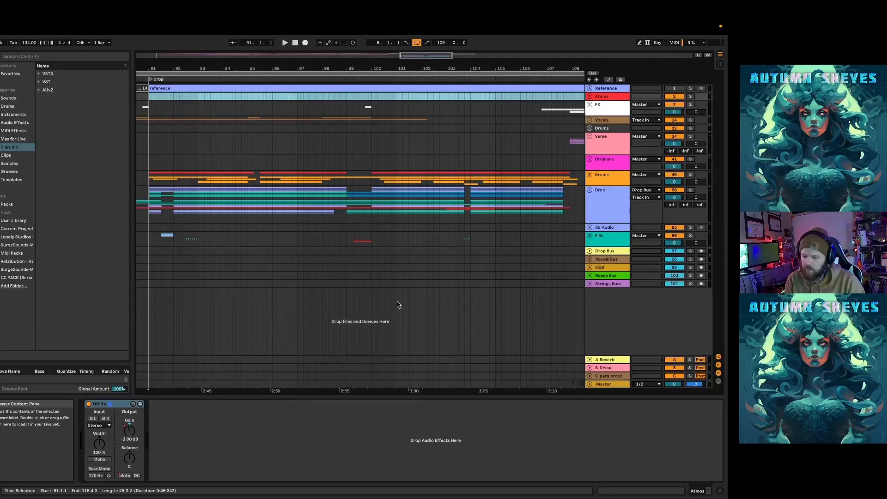
click(602, 177)
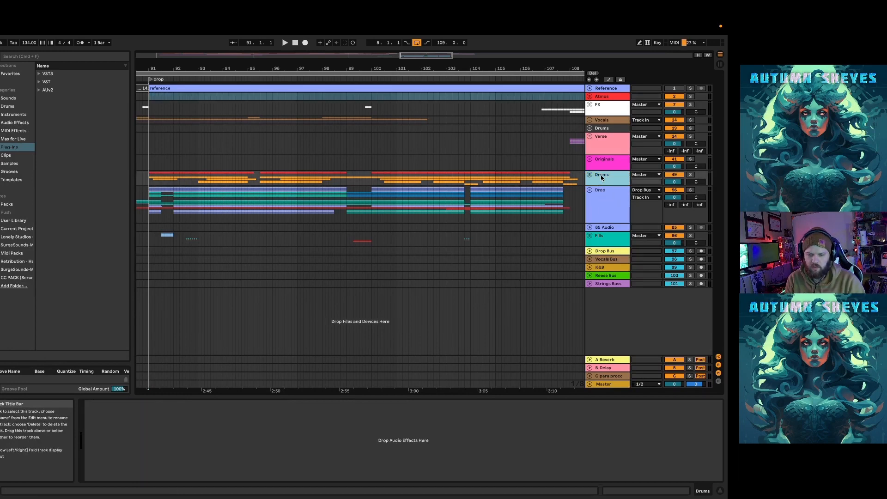
click(590, 208)
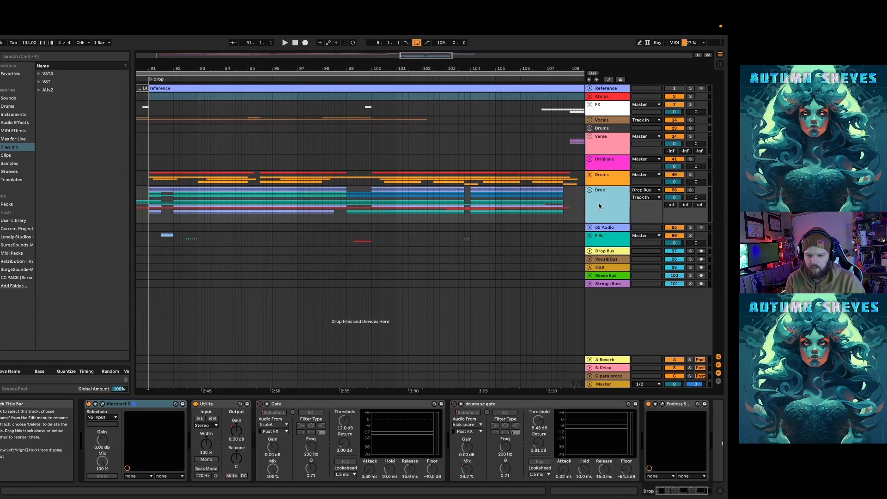
Solo the Fills group and audition its first fill from 91.3.1, stopping at about bar 93
drag(152, 239, 202, 238)
key(s)
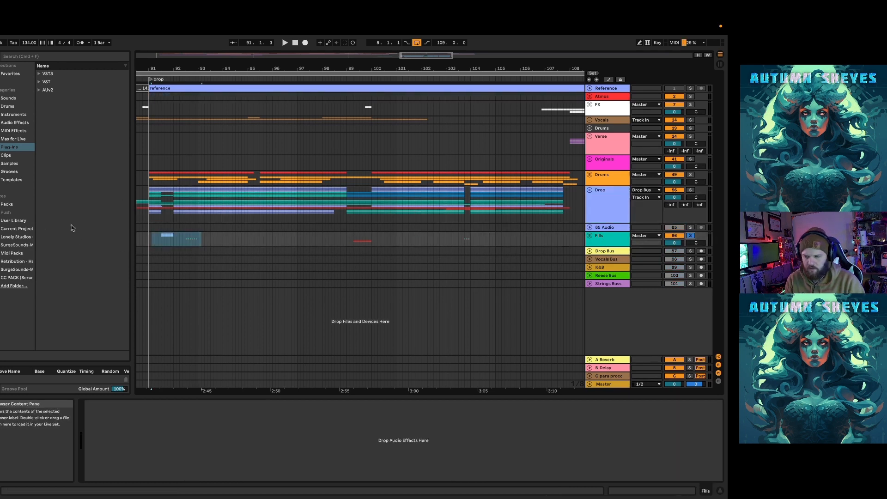
click(164, 239)
key(space)
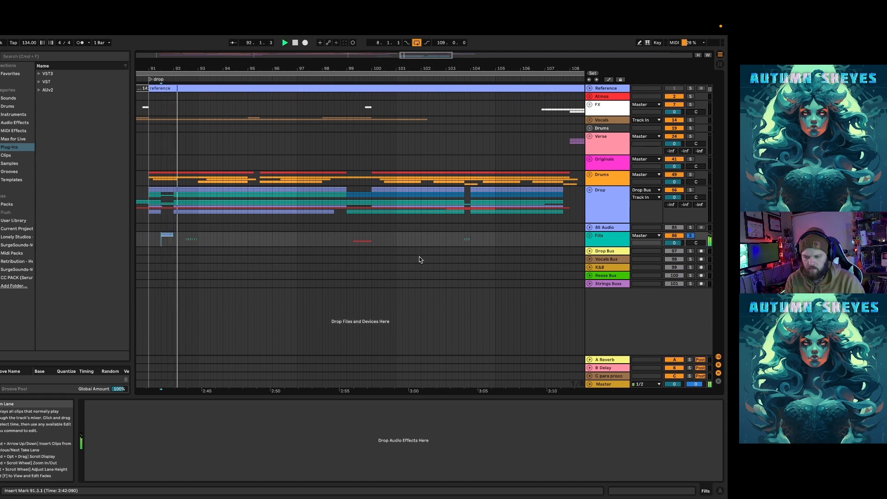
key(space)
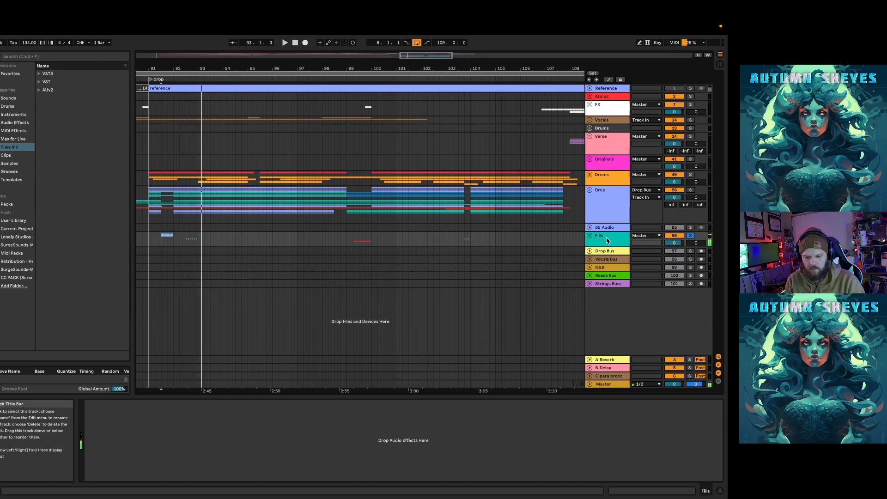
Unfold the Fills group and open the first Fill track's device chain at 91.3.1
click(593, 238)
scroll(207, 248, down, 3)
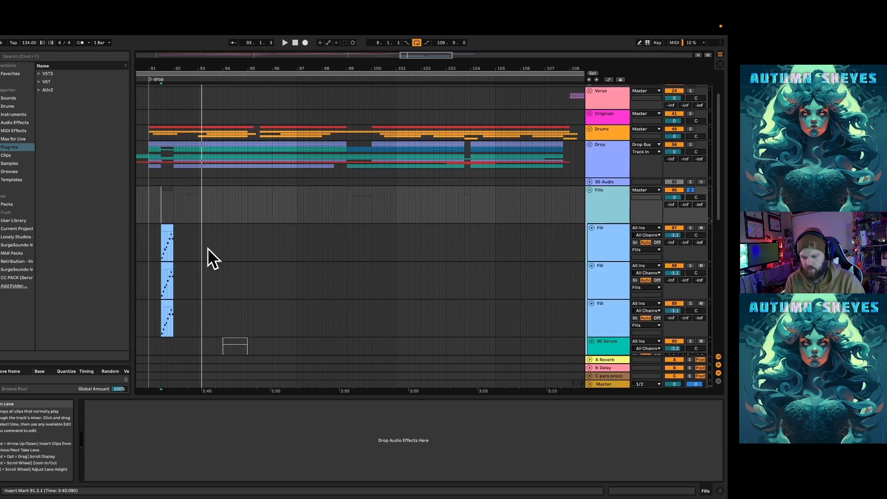
click(162, 246)
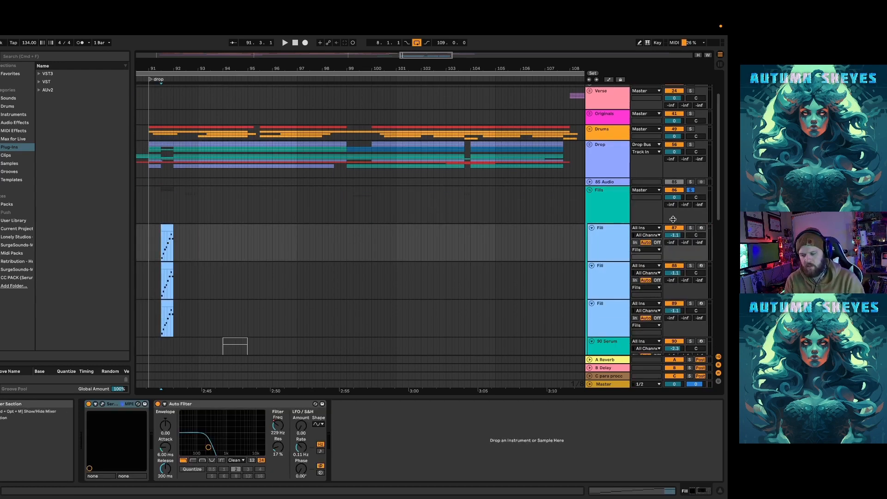
Review the first Fill track's Serum patch, then solo and audition the second Fill track
key(space)
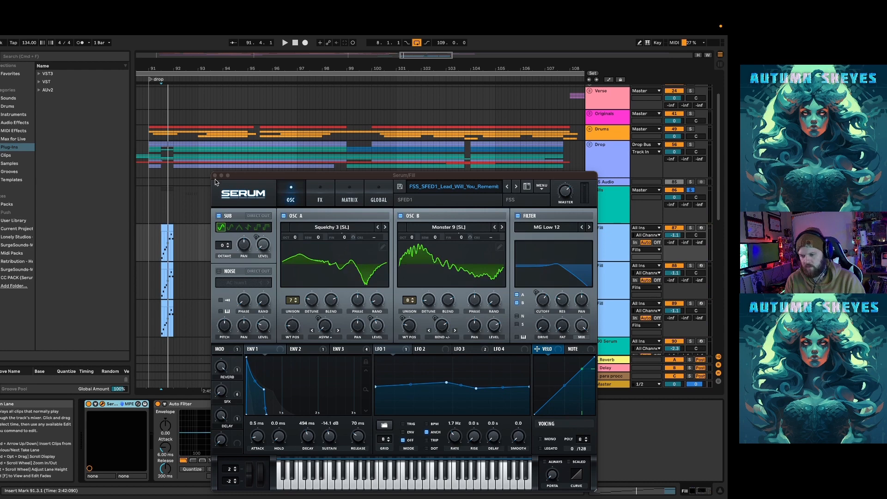
click(215, 176)
click(597, 276)
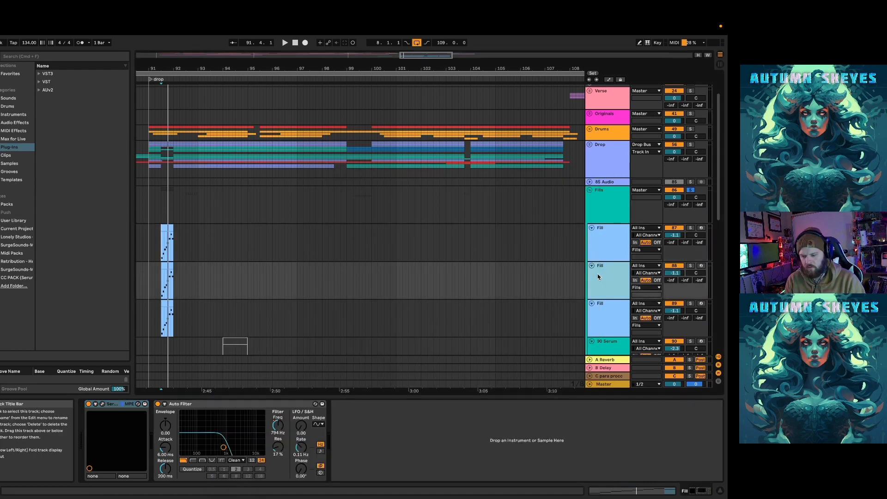
click(689, 267)
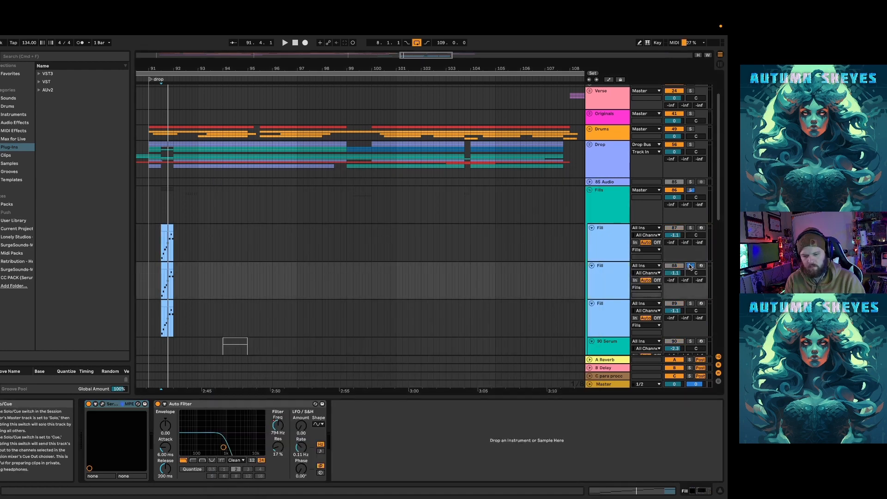
key(space)
Solo and audition the third Fill track and inspect its Serum patch
click(690, 304)
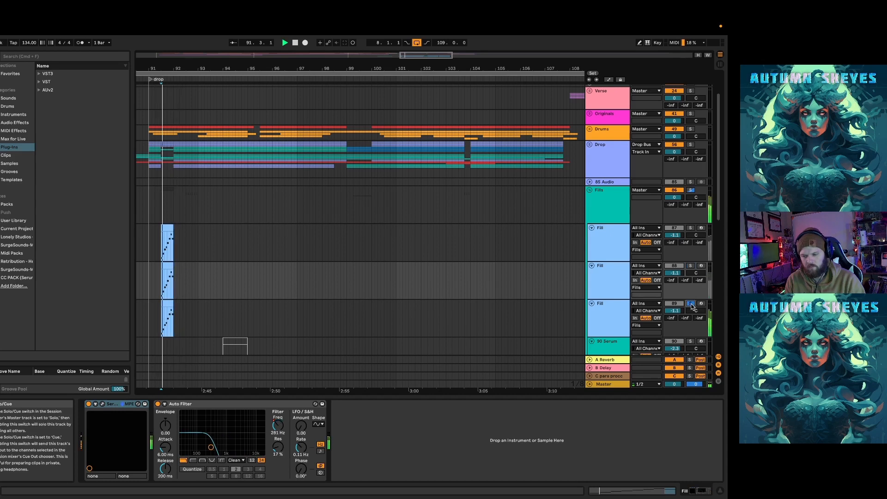
click(600, 306)
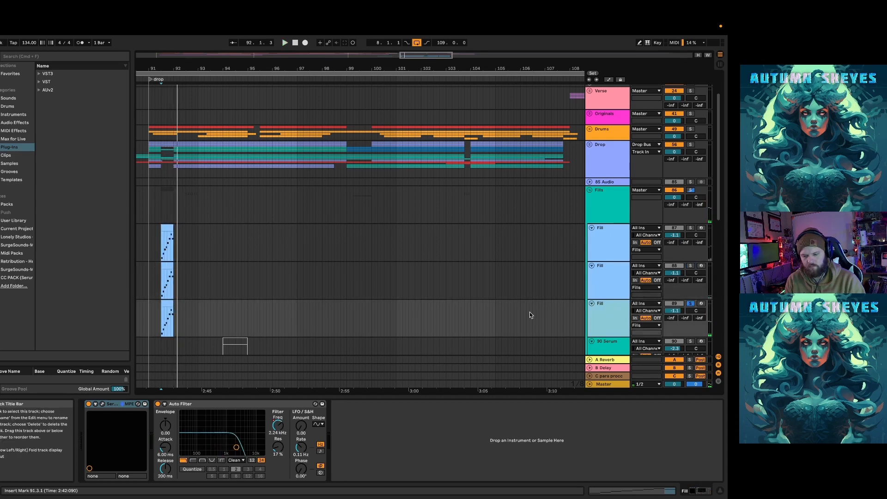
click(104, 405)
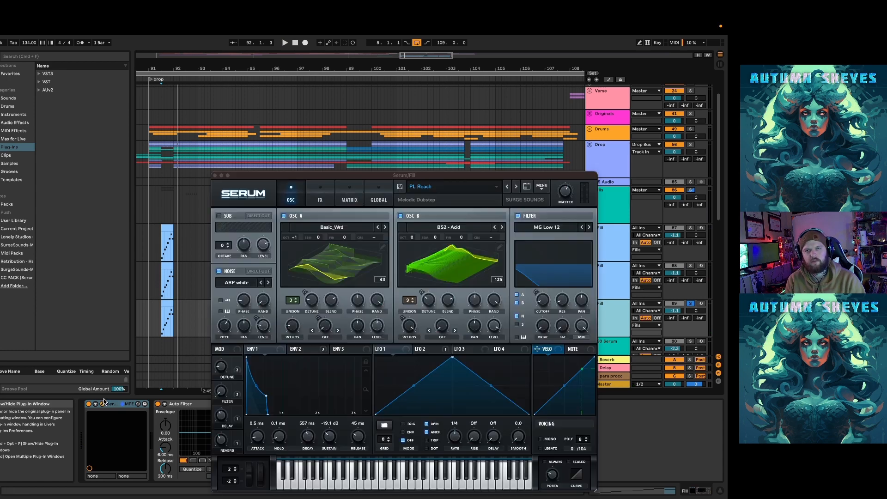
click(215, 175)
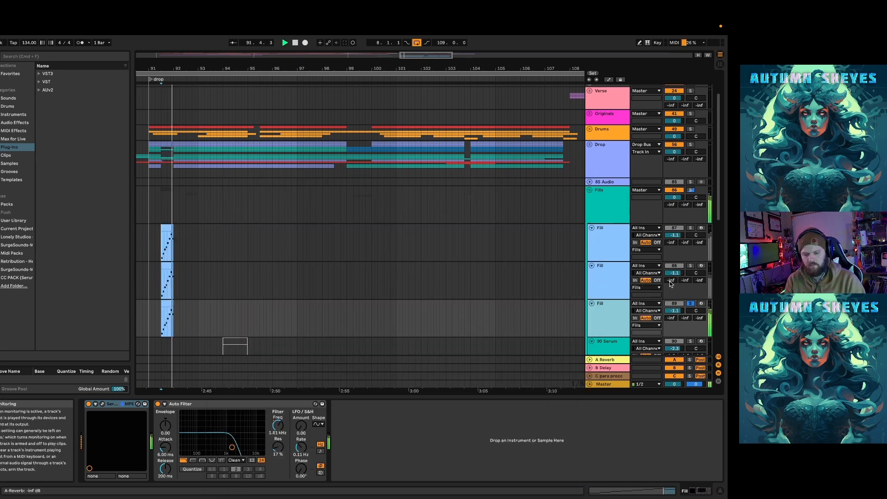
Audition all three Fill layers together with only the Fills group soloed
click(690, 190)
key(space)
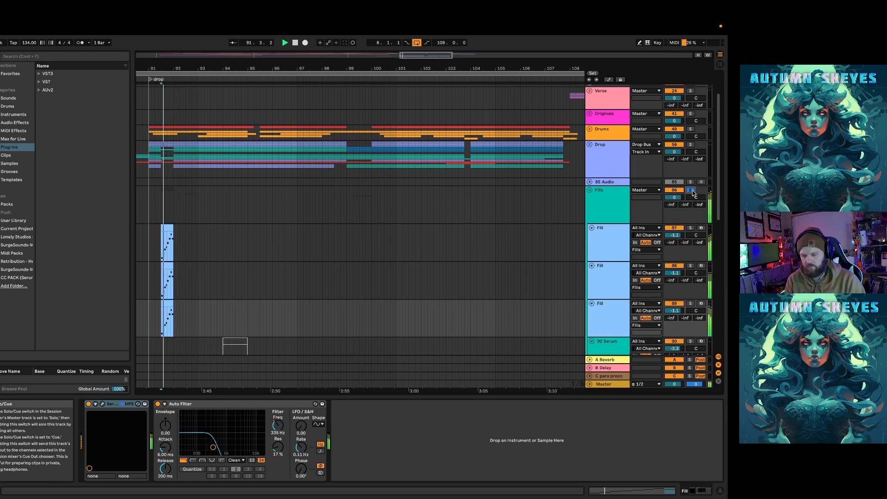
key(space)
Review the Triplet and Vox tracks' device chains and audition their chopped fill from 92.3.1
scroll(297, 208, down, 6)
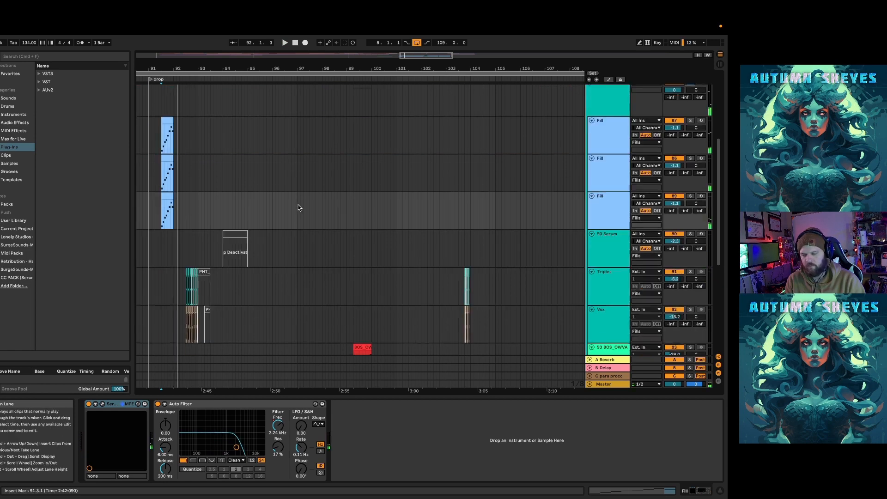
drag(223, 66, 223, 179)
click(214, 189)
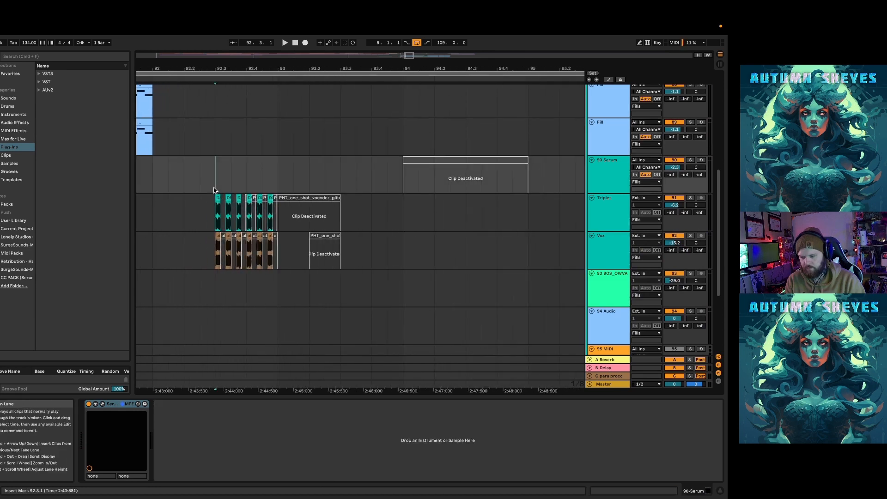
click(609, 204)
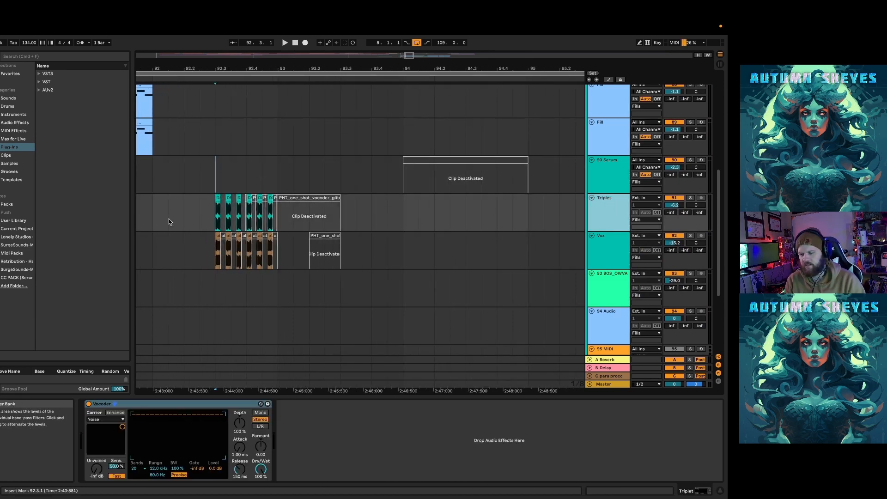
click(609, 257)
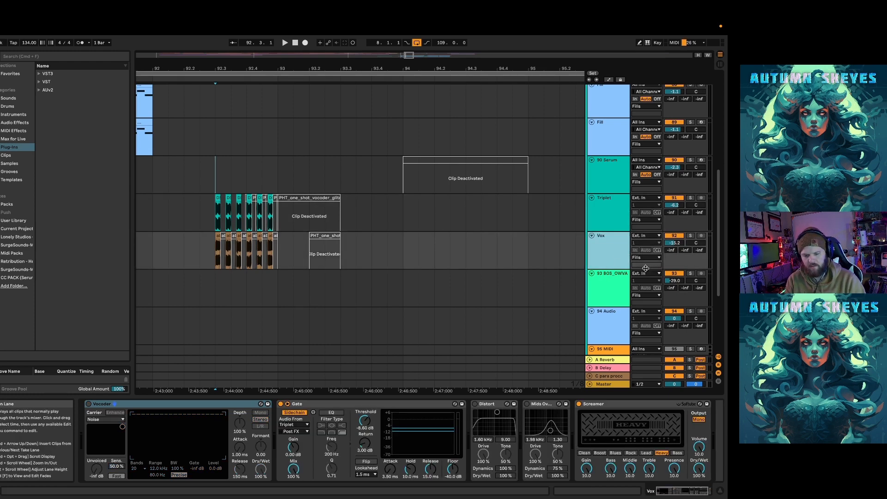
key(space)
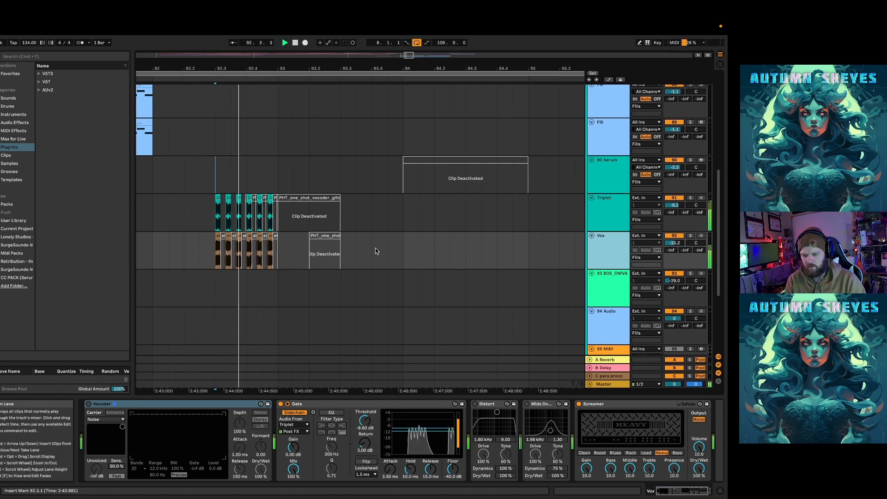
key(space)
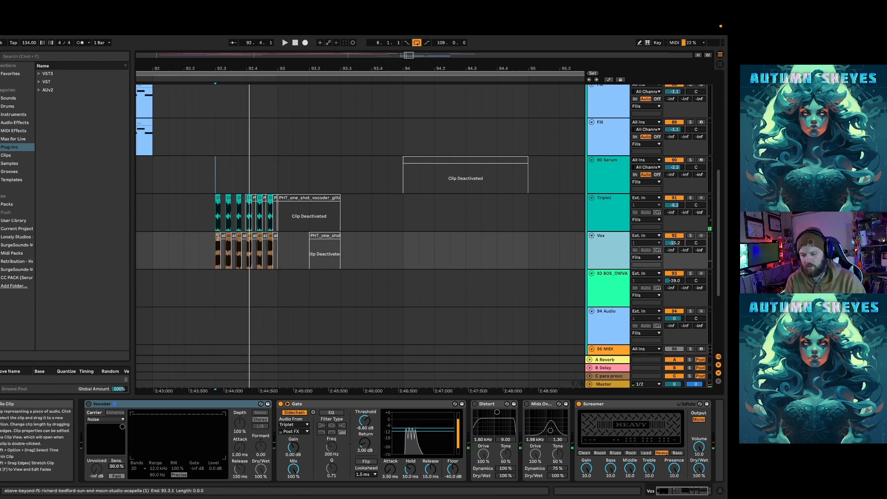
Extend the first Vox clip to 94.1.3 to hear its source, undo that, and replay the chops
drag(218, 236, 423, 243)
key(space)
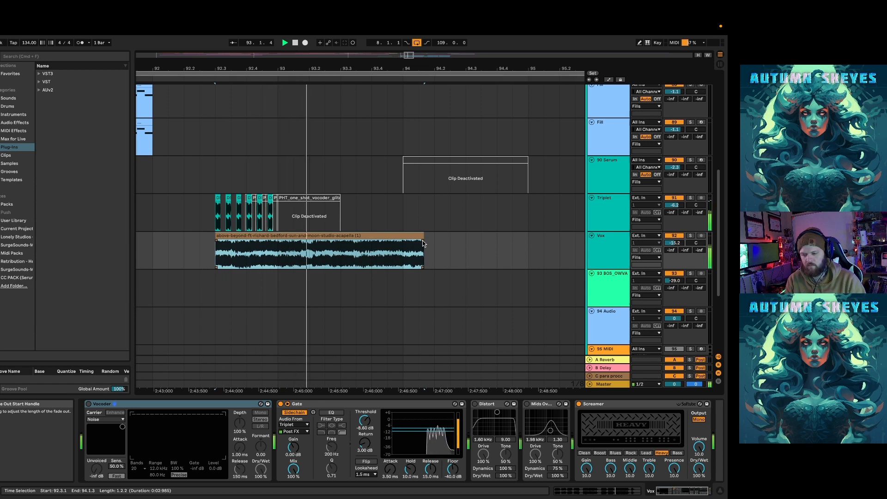
key(space)
key(super+z)
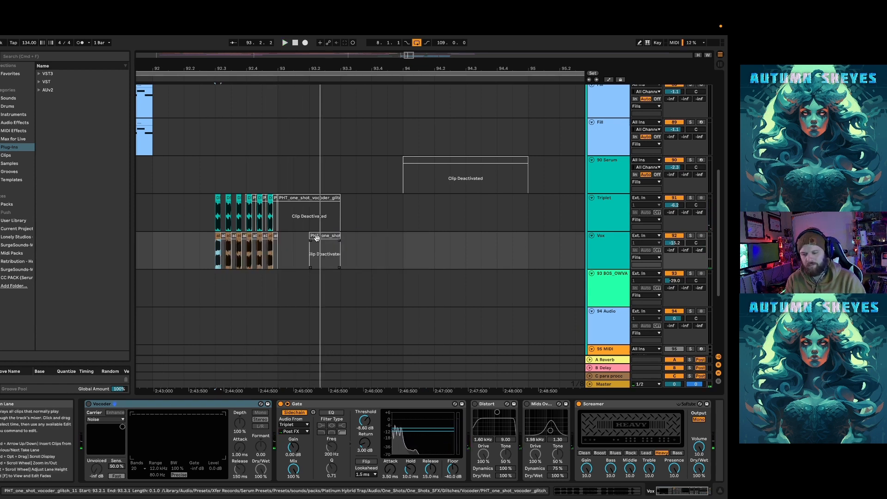
key(space)
key(space)
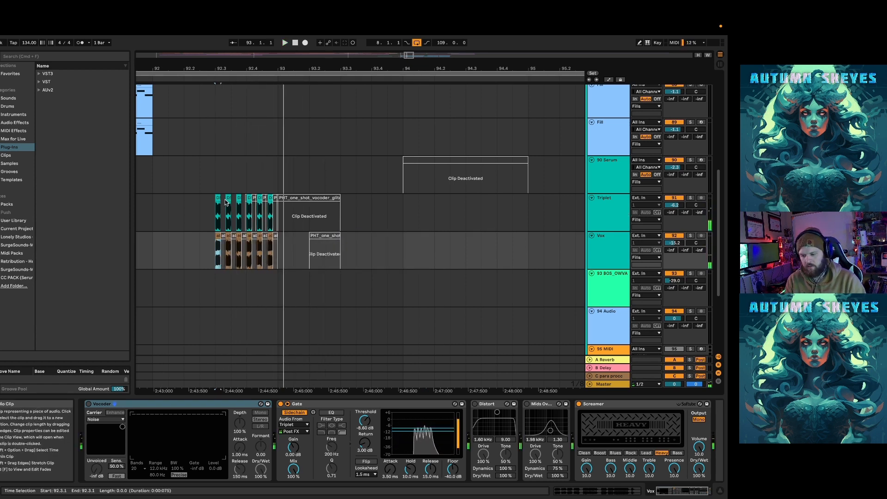
Lengthen the first Triplet clip to about 92.3.4 and audition the Triplet track in solo
drag(221, 198, 333, 198)
key(space)
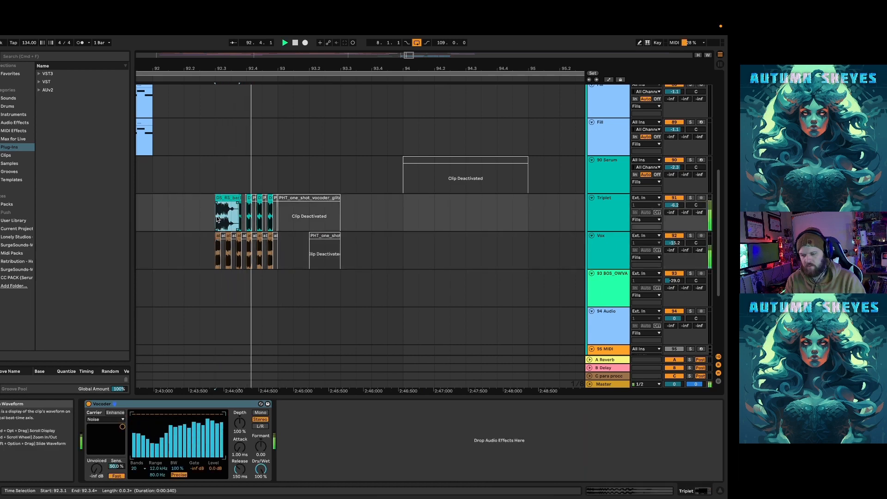
click(690, 198)
key(space)
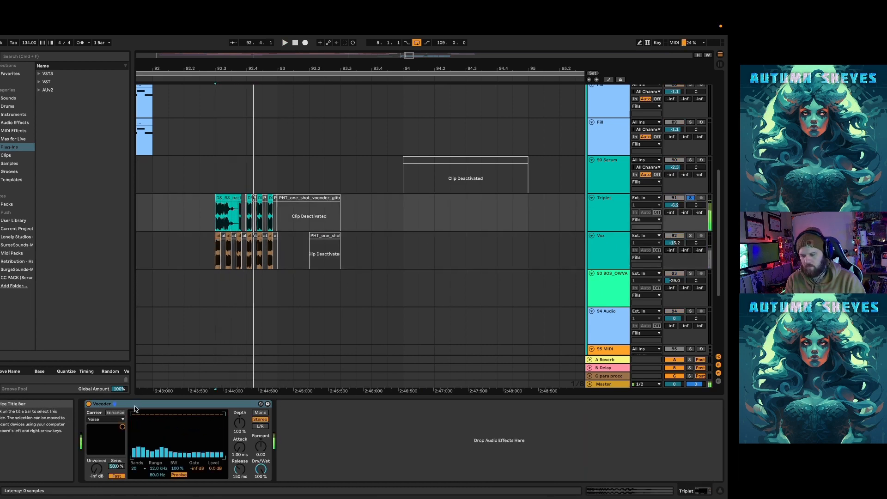
Audition the Triplet track with its Vocoder bypassed, then undo the bypass and the clip lengthening
click(87, 404)
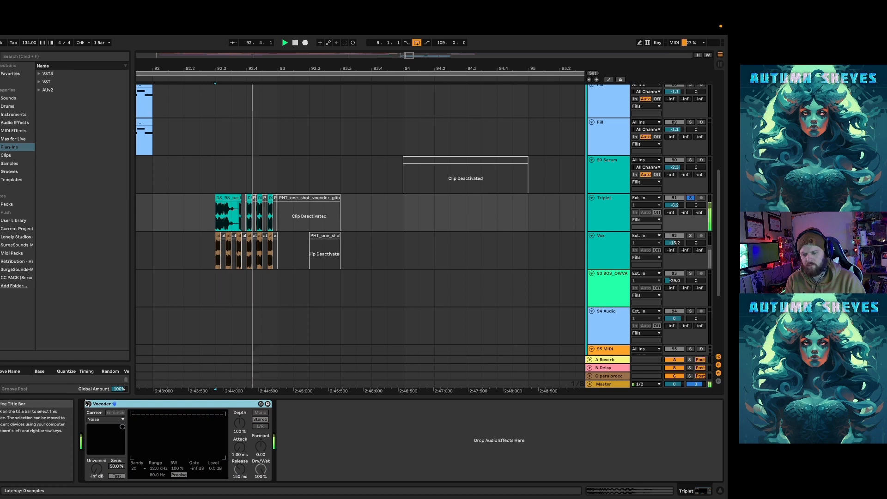
key(space)
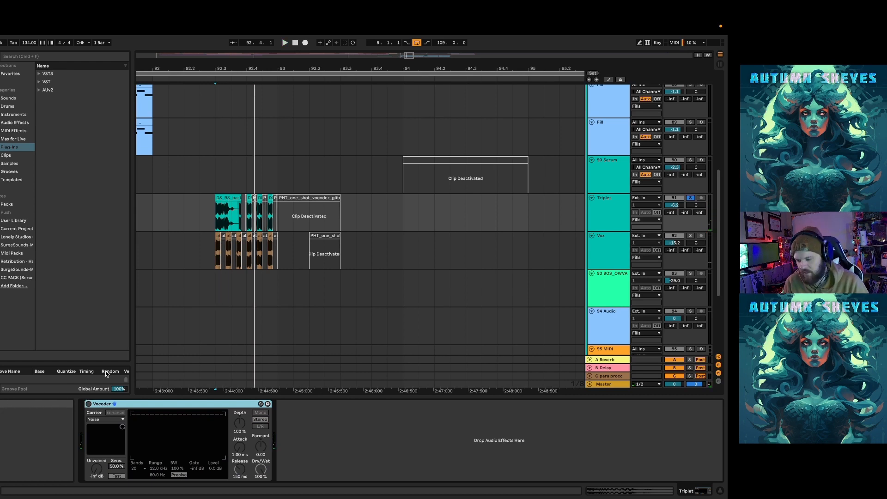
key(super+z)
key(super+z)
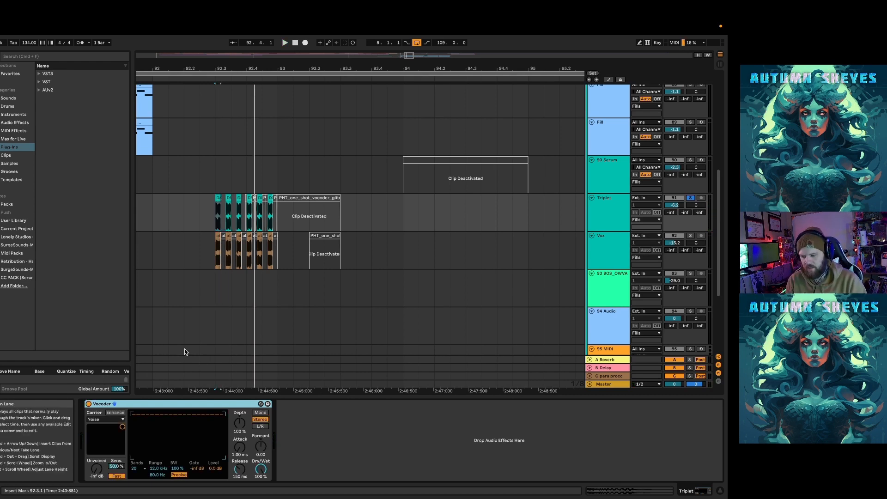
Audition the original Triplet chops in solo, then together with the soloed Vox track
key(space)
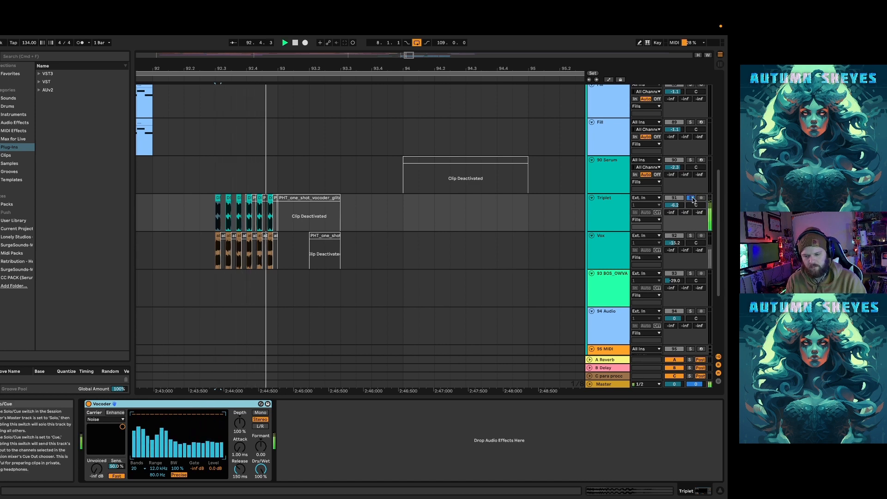
key(space)
click(689, 240)
key(space)
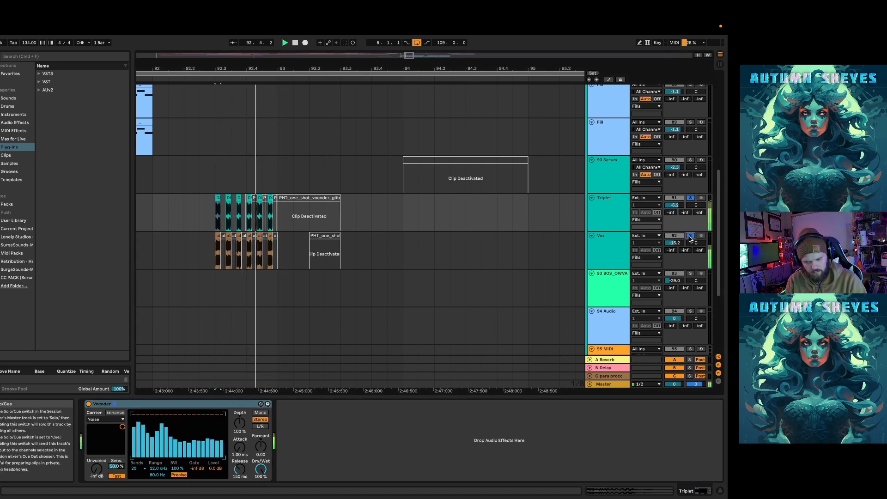
key(space)
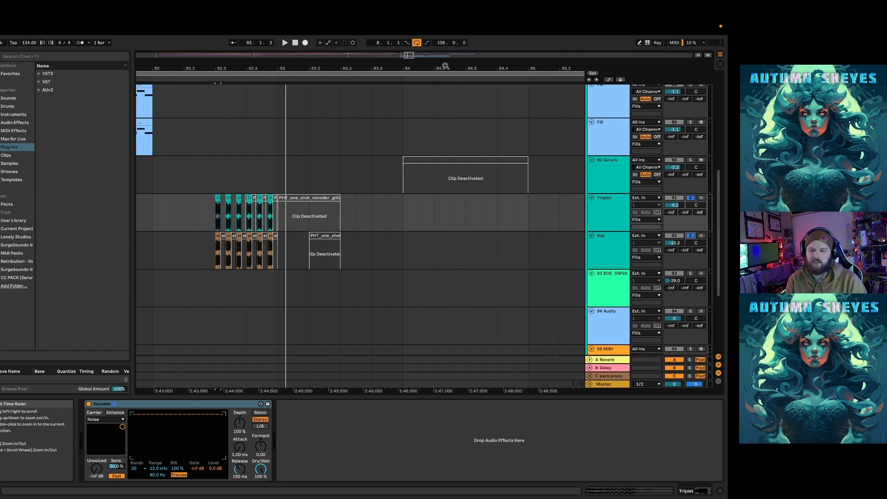
Solo the BOS_OWVA track, audition its red vocal clip from 99.2.1, and review its device chain
drag(446, 67, 302, 33)
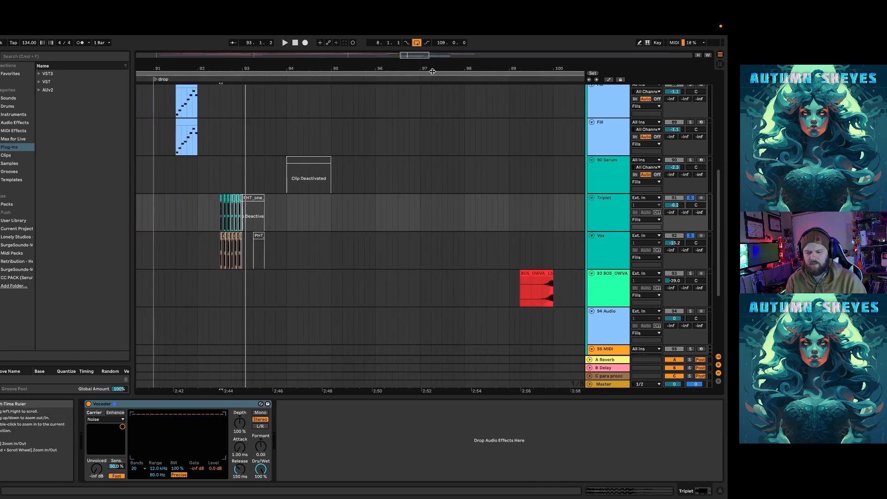
drag(538, 68, 364, 69)
click(354, 296)
key(space)
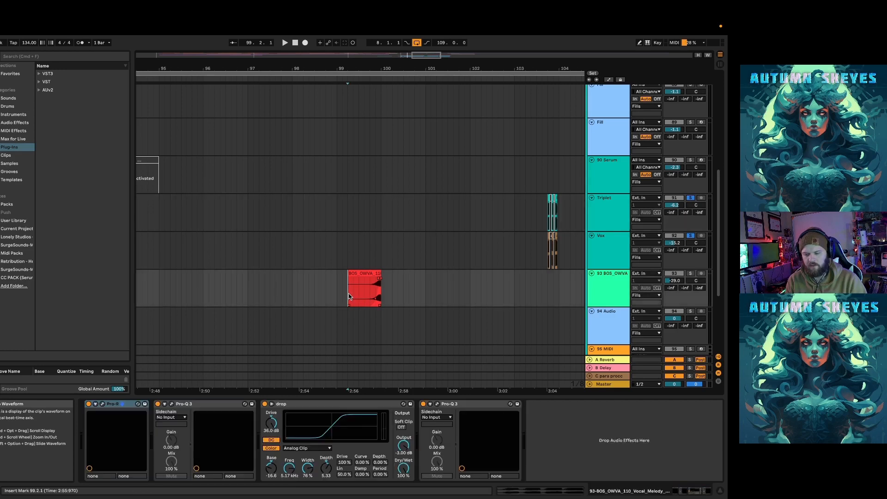
click(690, 274)
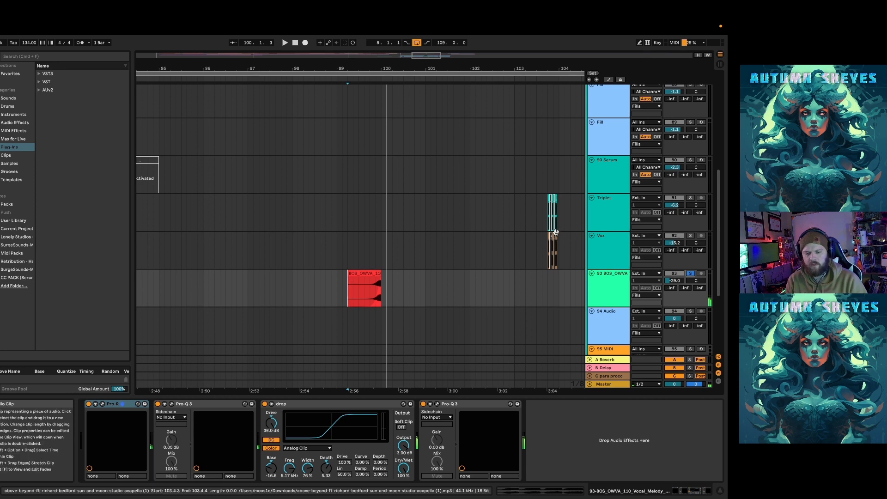
Solo the Triplet and Vox tracks together and audition their second fill from 103.3.3
click(542, 223)
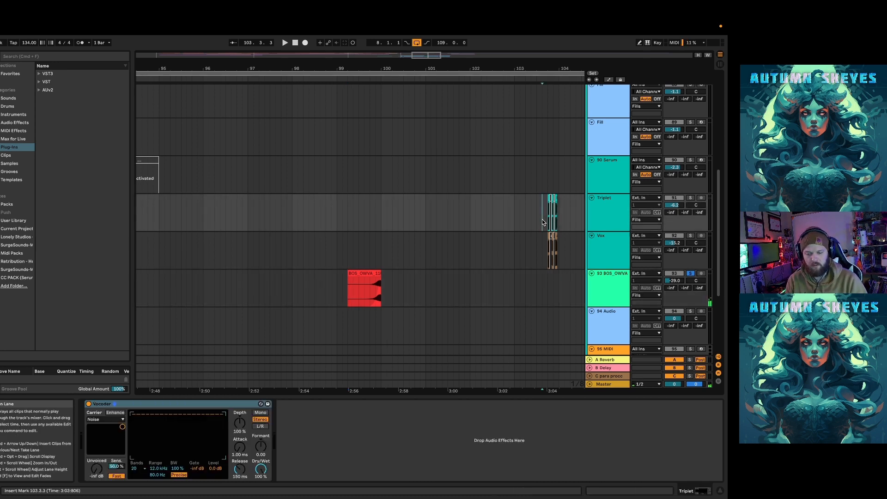
click(690, 198)
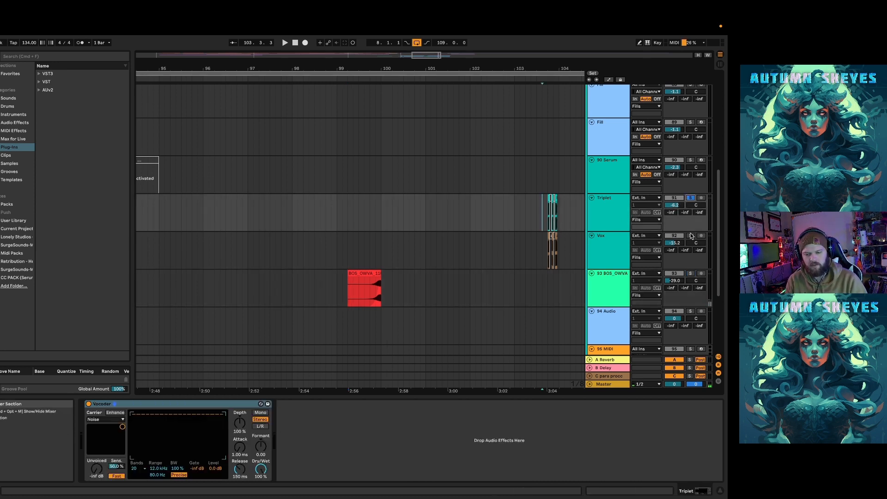
super+click(690, 236)
key(space)
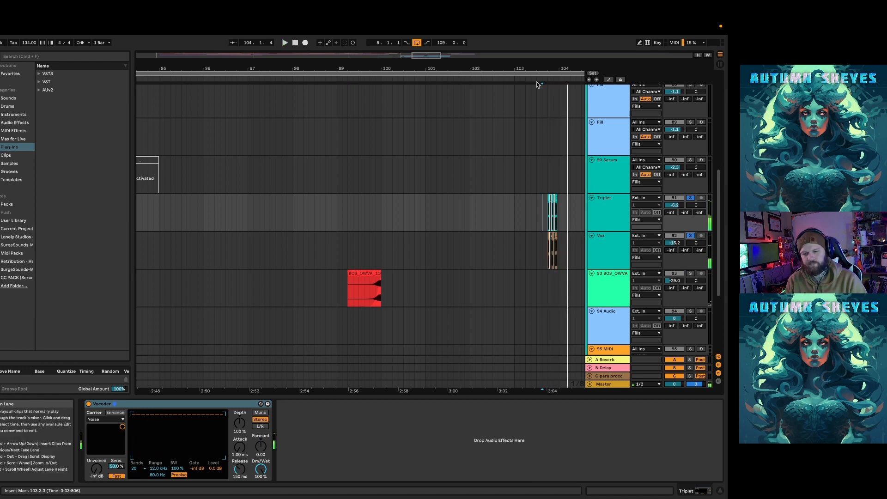
key(space)
Unsolo the Fills group and bring the drop's Drums and Drop groups back into view
drag(425, 69, 436, 49)
scroll(425, 136, up, 4)
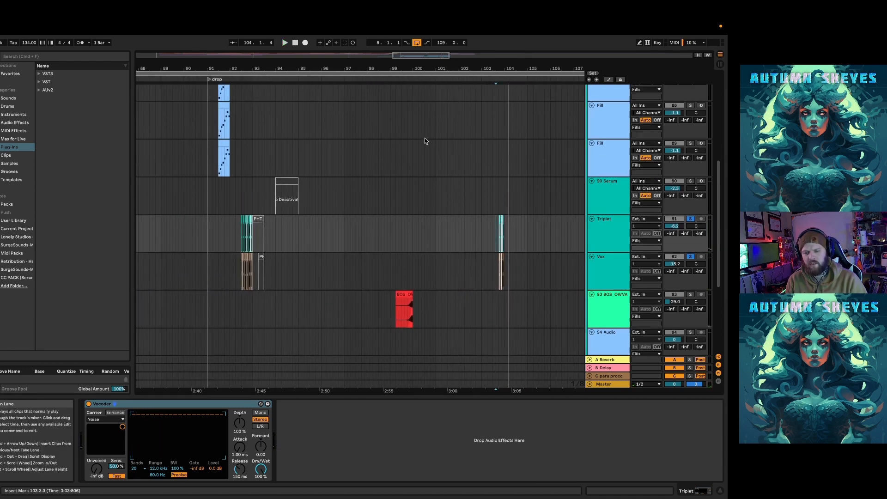
scroll(425, 137, up, 2)
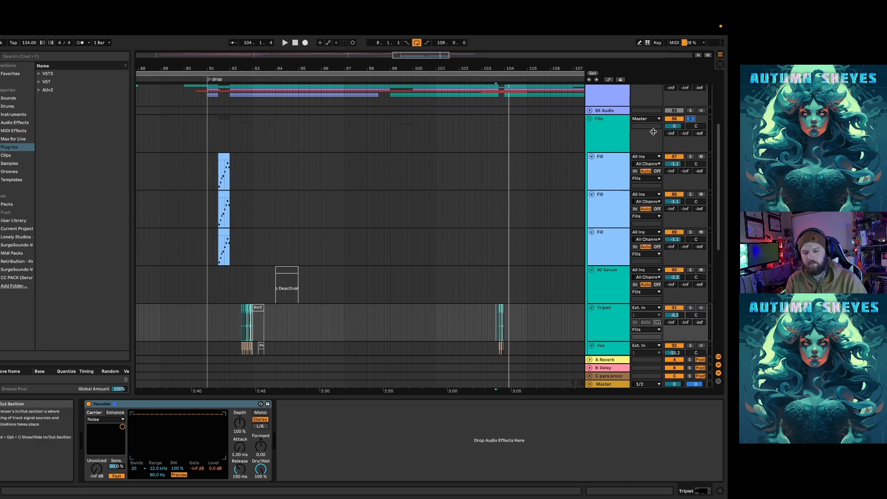
click(690, 119)
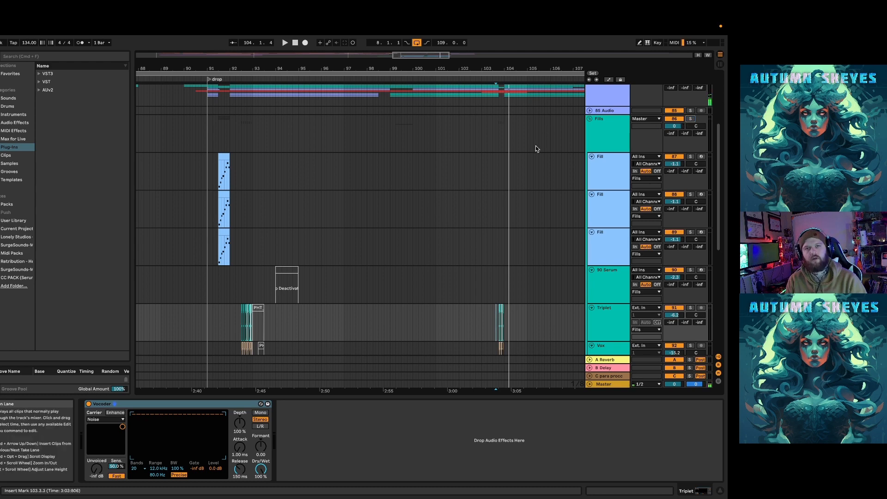
scroll(384, 131, up, 3)
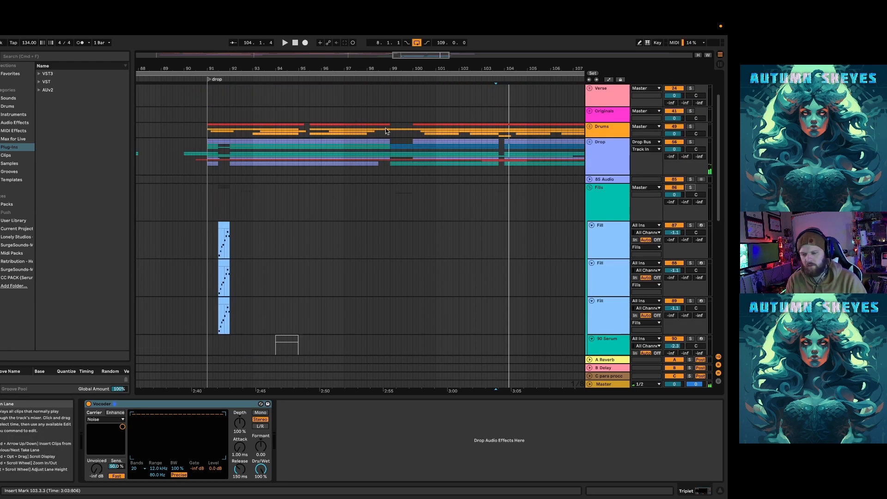
Unfold the Drop group, solo its Chords group, and audition the chords from the drop at 91.1.1
click(590, 142)
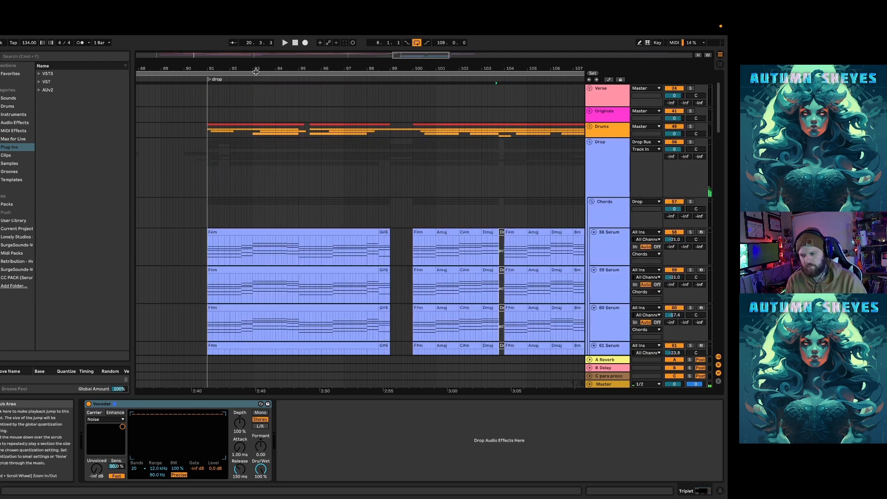
drag(254, 68, 250, 88)
scroll(188, 208, down, 1)
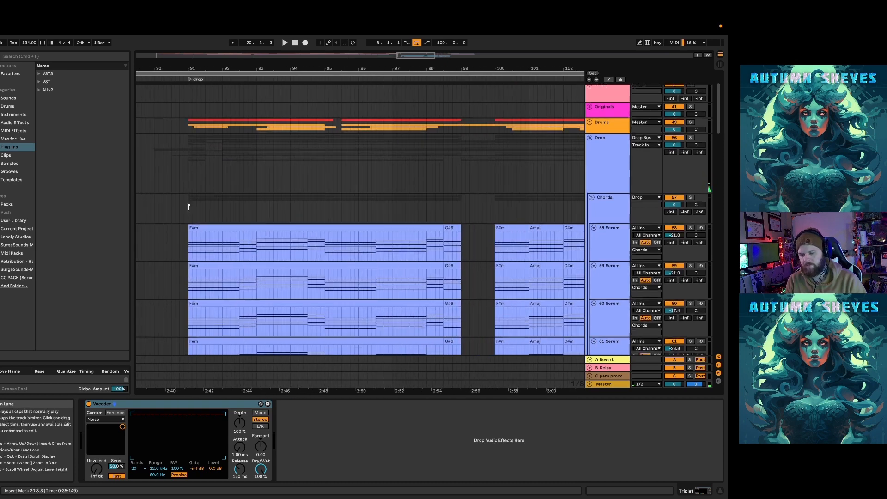
scroll(189, 208, down, 2)
click(188, 178)
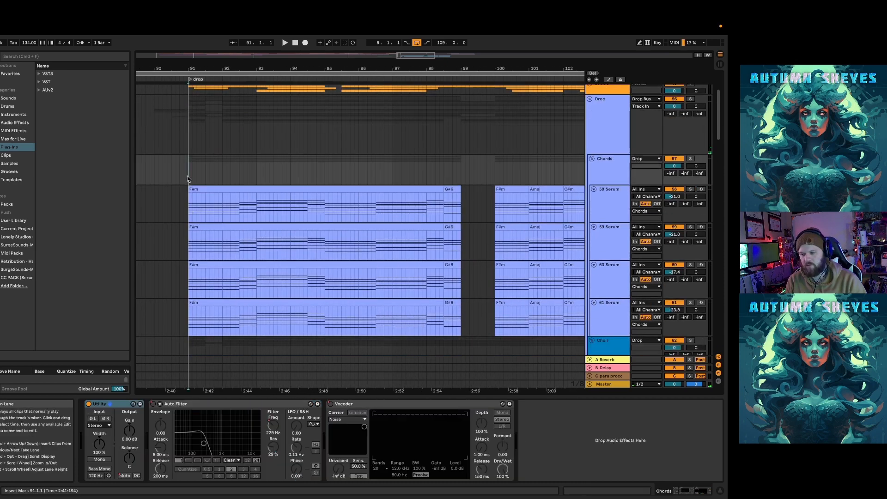
click(690, 159)
key(space)
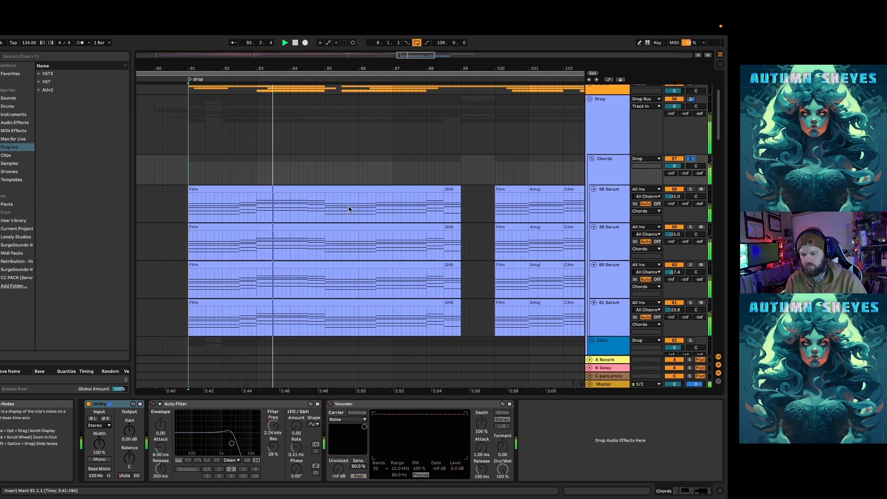
scroll(355, 199, down, 2)
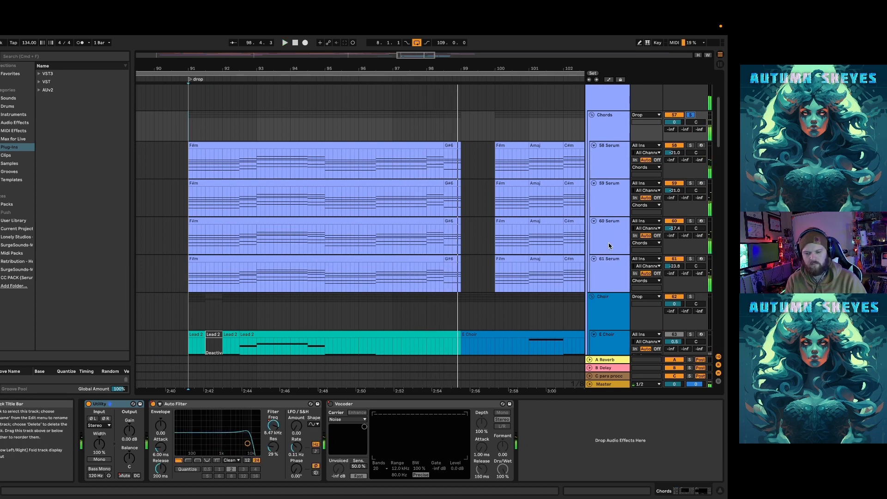
Review the device chains of the four Serum chord tracks, 58 through 61
click(620, 167)
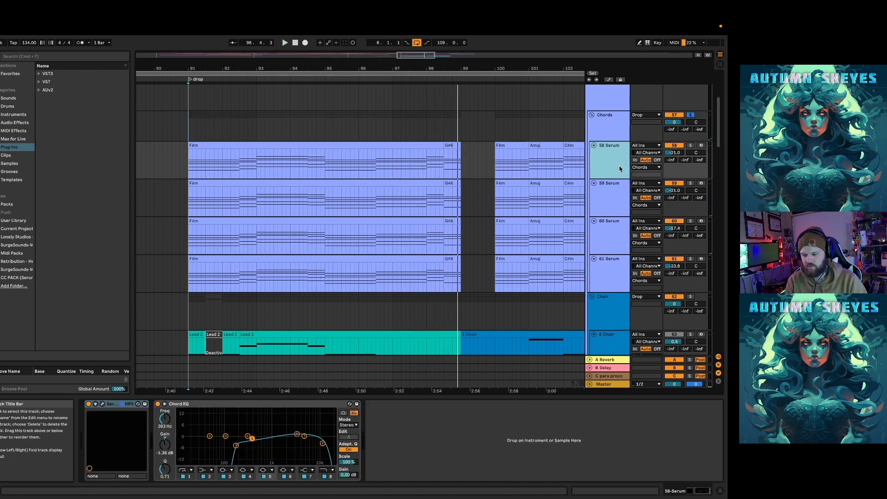
click(610, 200)
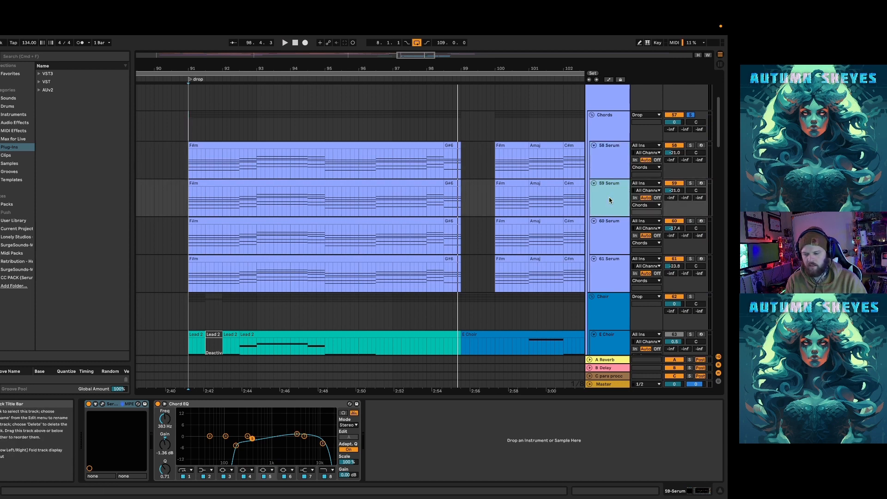
click(608, 241)
click(612, 261)
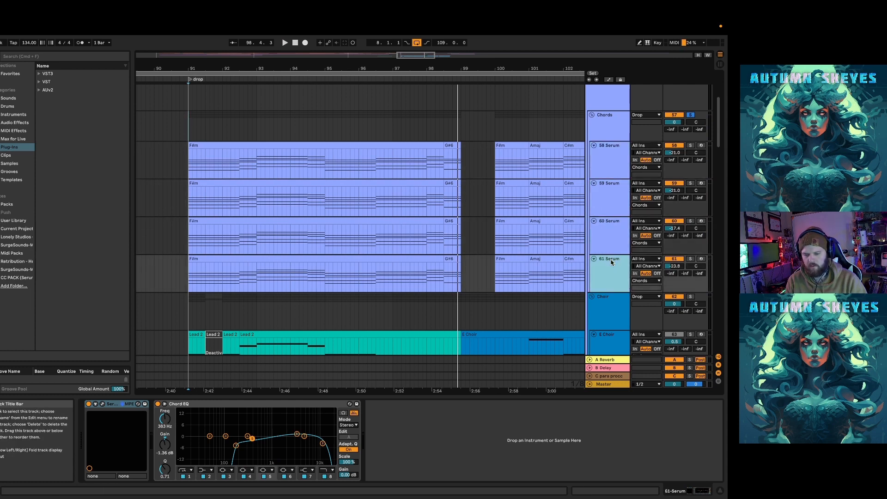
Solo and audition each Serum chord layer in turn, going from track 61 up to track 58
click(691, 259)
key(space)
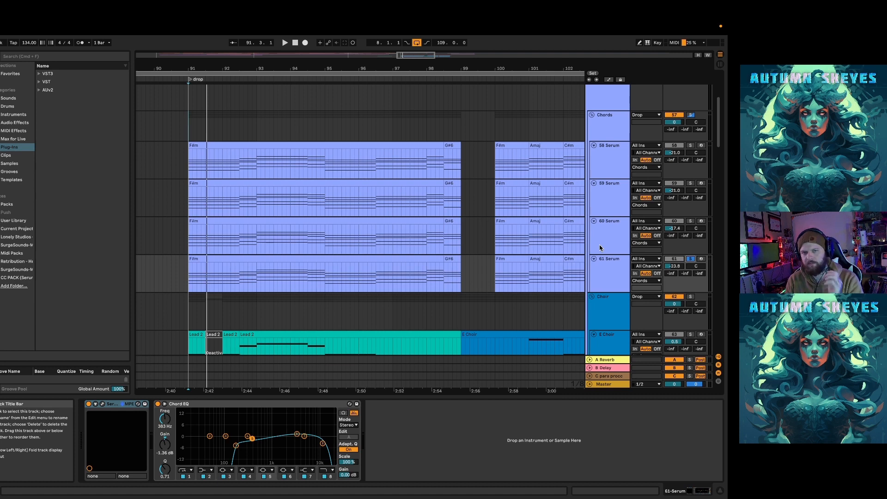
click(689, 221)
key(space)
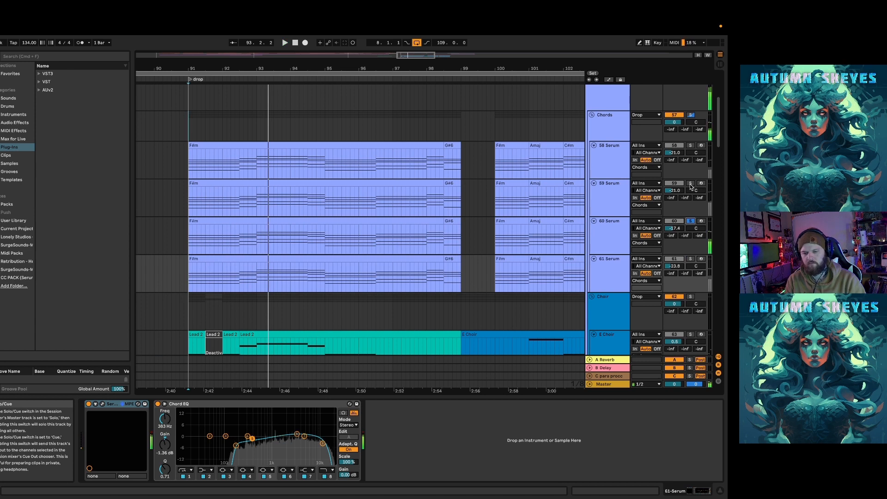
click(690, 185)
key(space)
key(space)
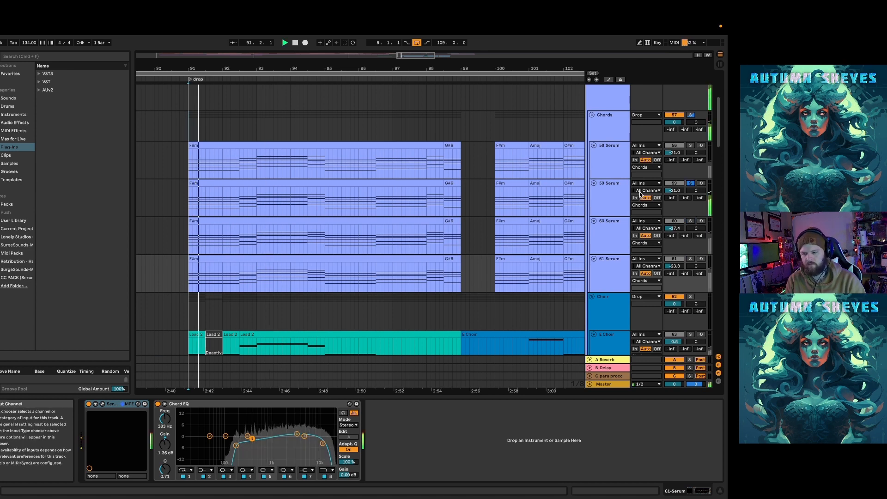
click(691, 146)
key(space)
key(space)
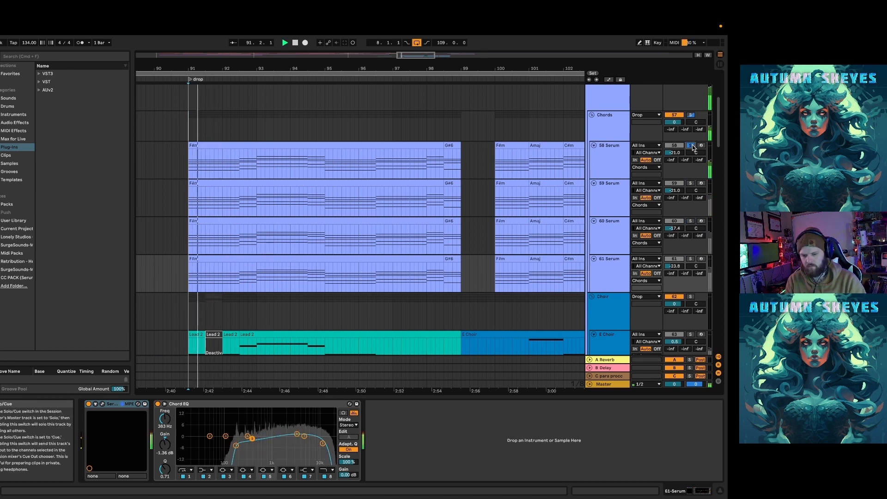
Solo the whole Chords group again, audition the combined layers, and review the group's device chain
click(690, 115)
key(space)
key(space)
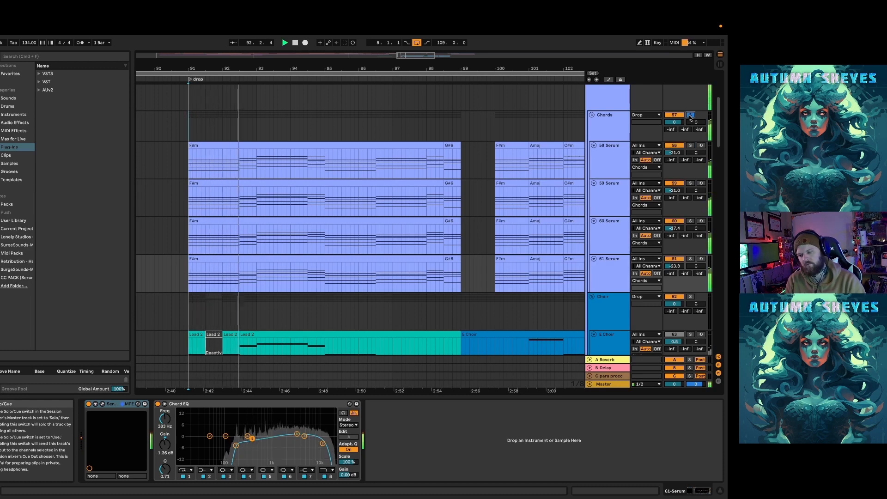
click(622, 124)
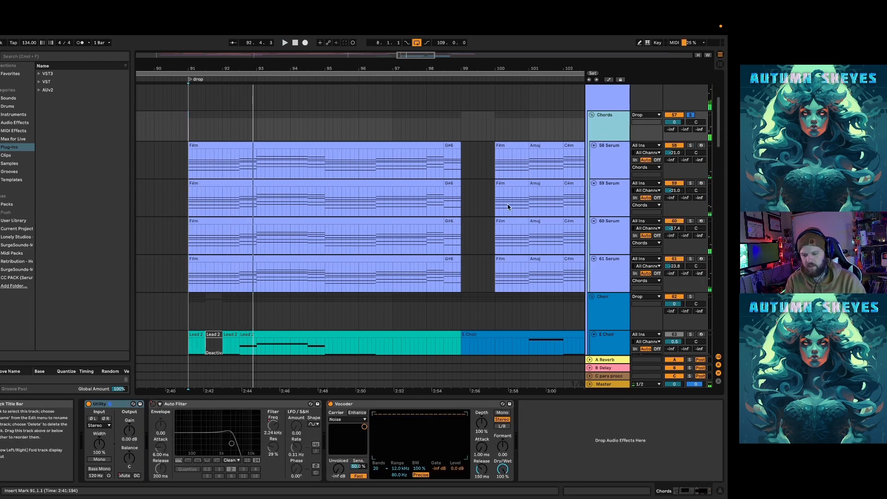
scroll(599, 133, up, 2)
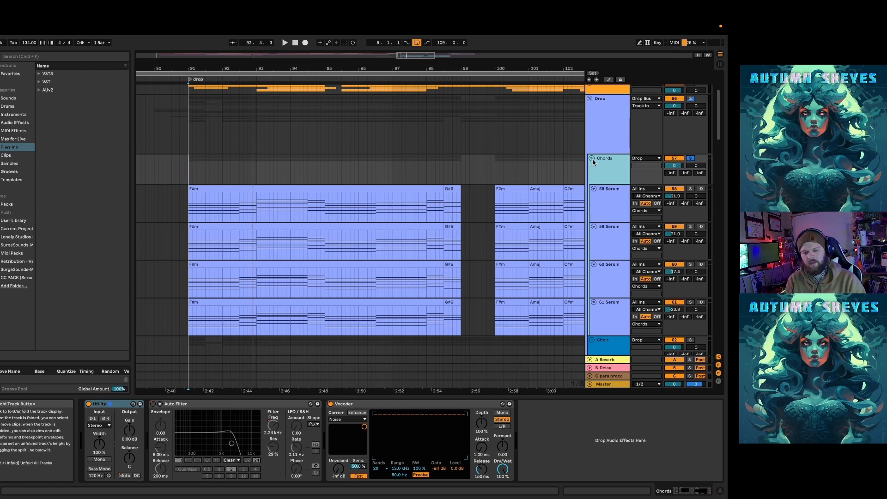
Solo the Choir group and audition it from 91.1.1
scroll(473, 165, down, 5)
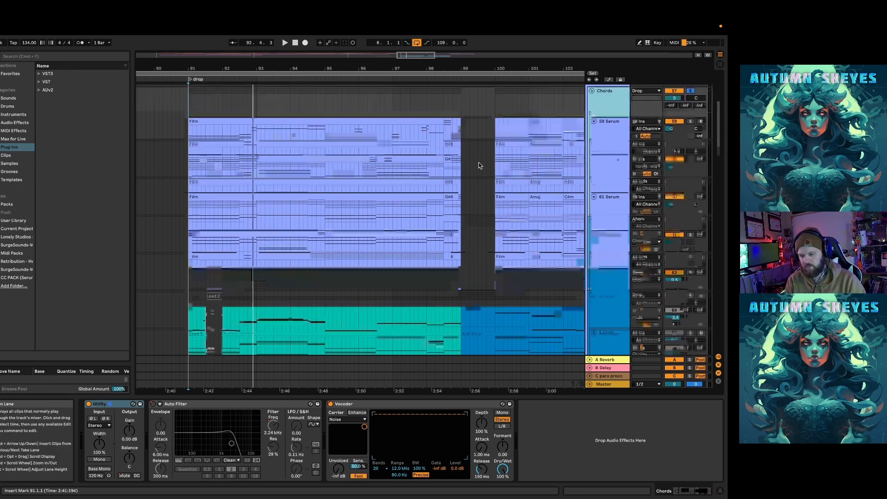
click(690, 220)
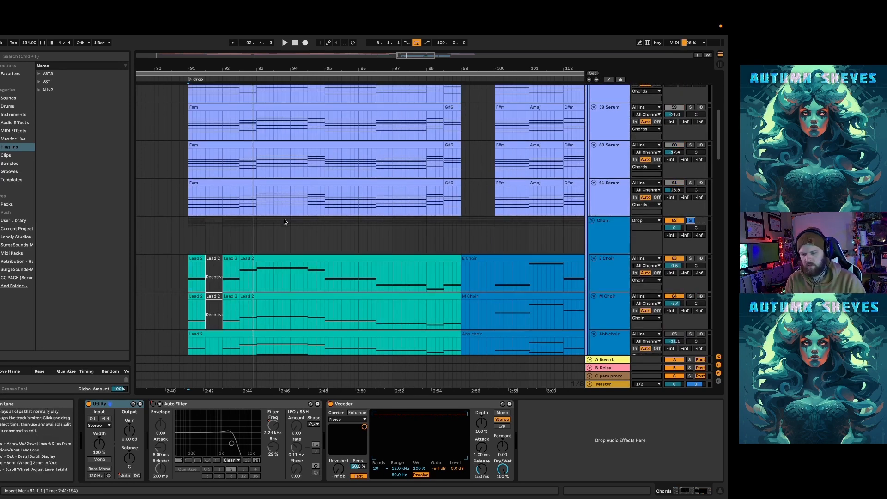
scroll(452, 205, up, 2)
scroll(420, 123, down, 5)
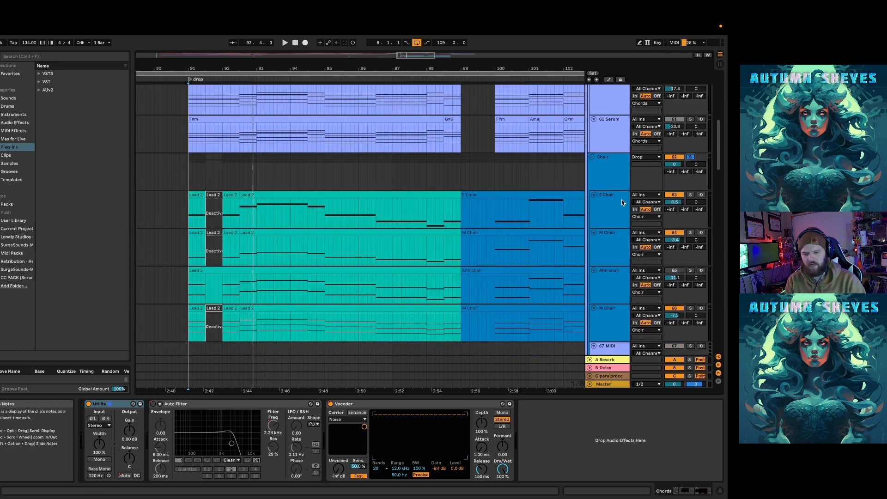
click(190, 178)
key(space)
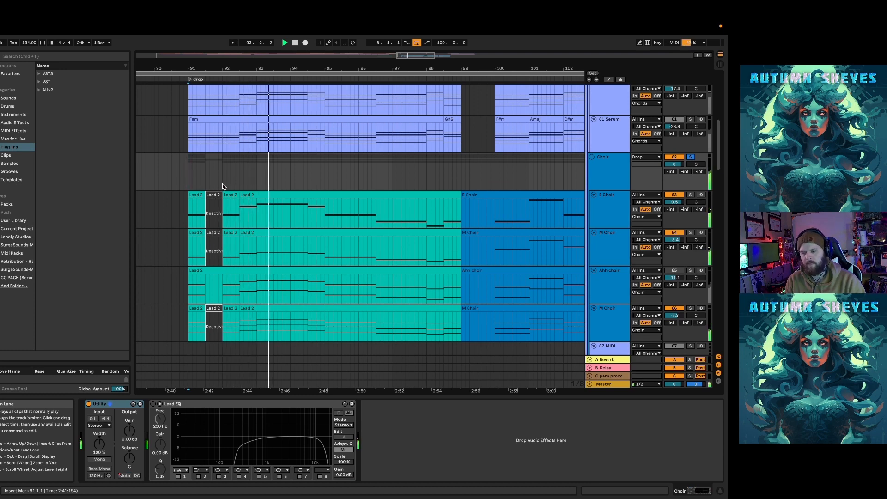
Stop playback and examine the notes of the opening Lead 2 clips on the E Choir, Ahh choir and both M Choir tracks
double_click(270, 195)
key(space)
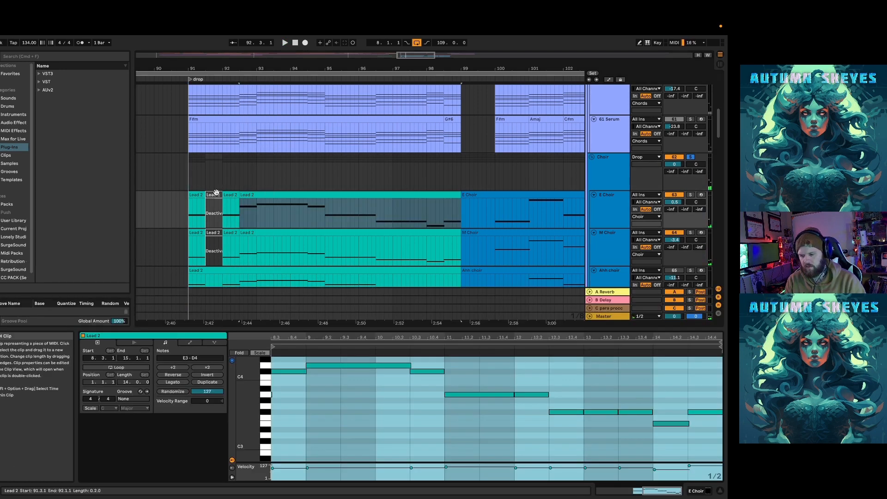
click(199, 196)
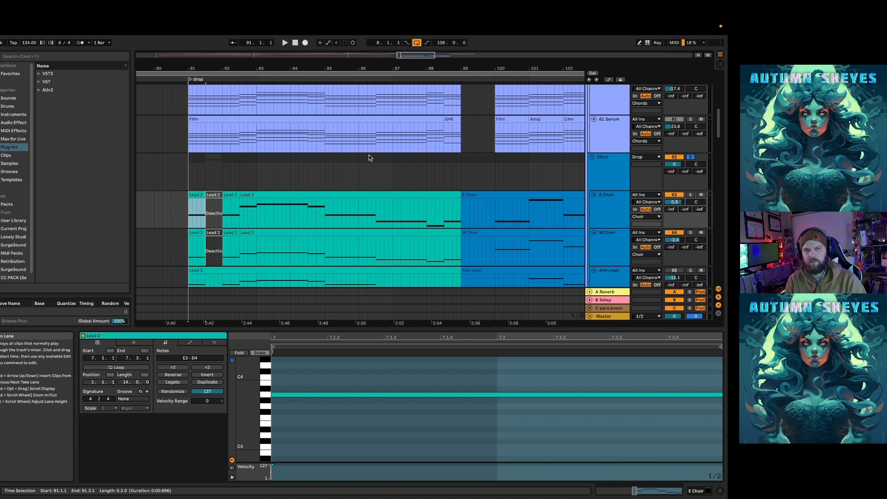
click(197, 235)
scroll(204, 218, down, 2)
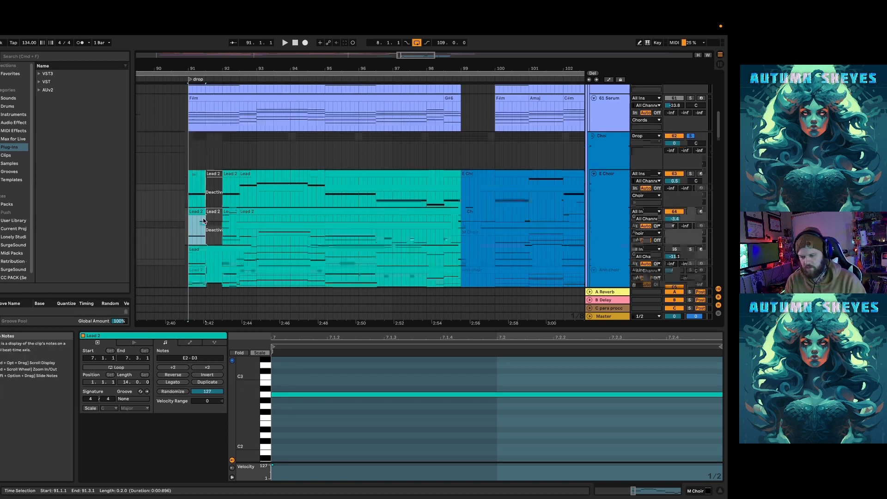
click(197, 225)
drag(281, 425, 285, 409)
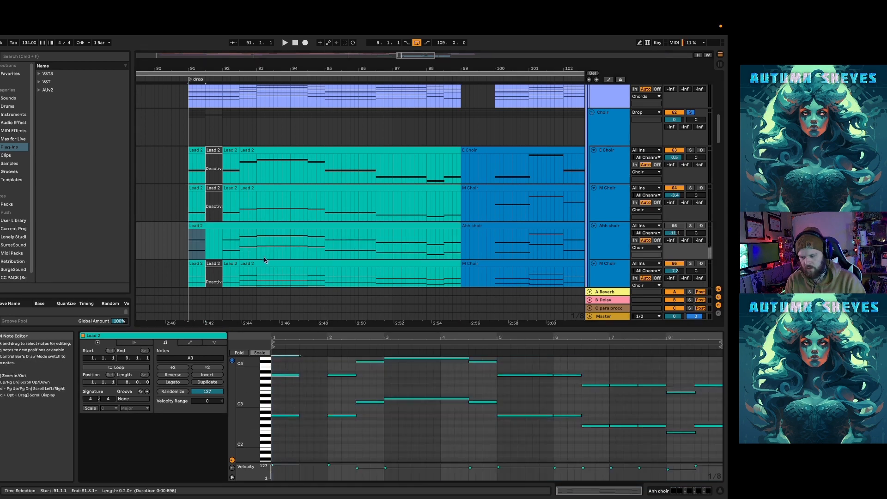
scroll(200, 244, down, 1)
click(200, 244)
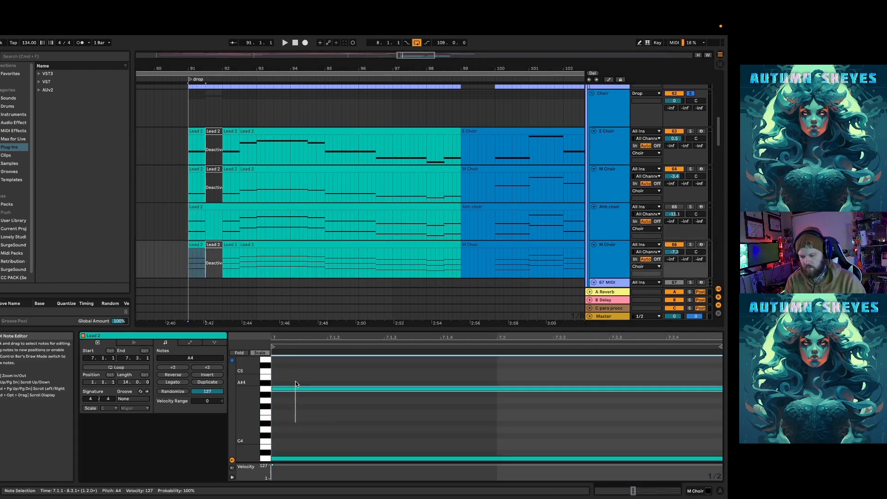
drag(303, 426, 311, 399)
scroll(305, 405, down, 3)
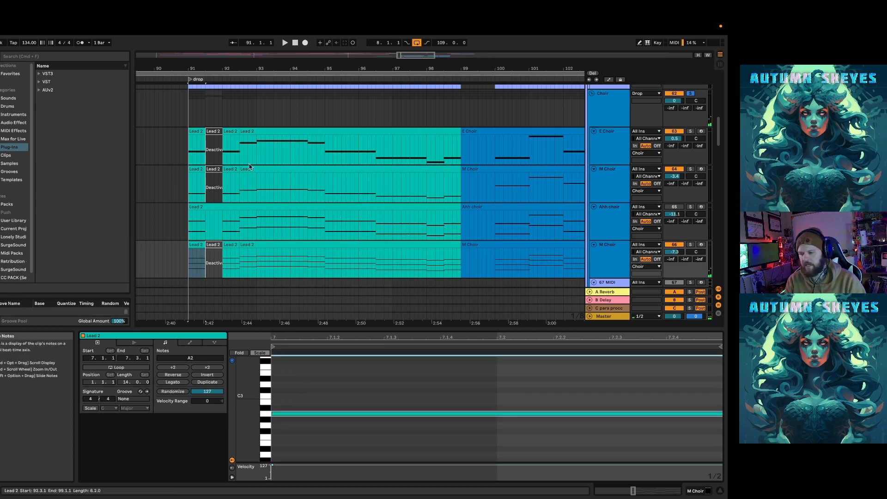
Compare the Chords clips with the choir parts, then play the soloed Choir group from 91.1.1 and again from 92.3.1
scroll(309, 143, up, 2)
scroll(308, 141, up, 3)
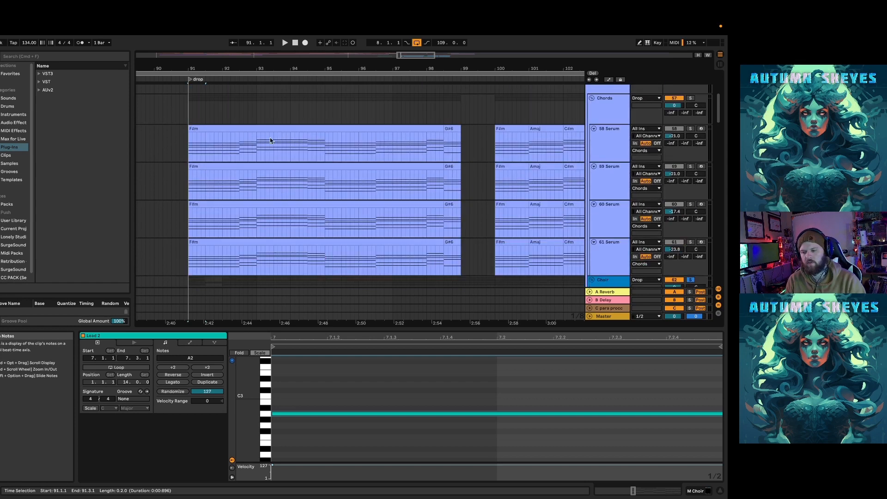
click(198, 134)
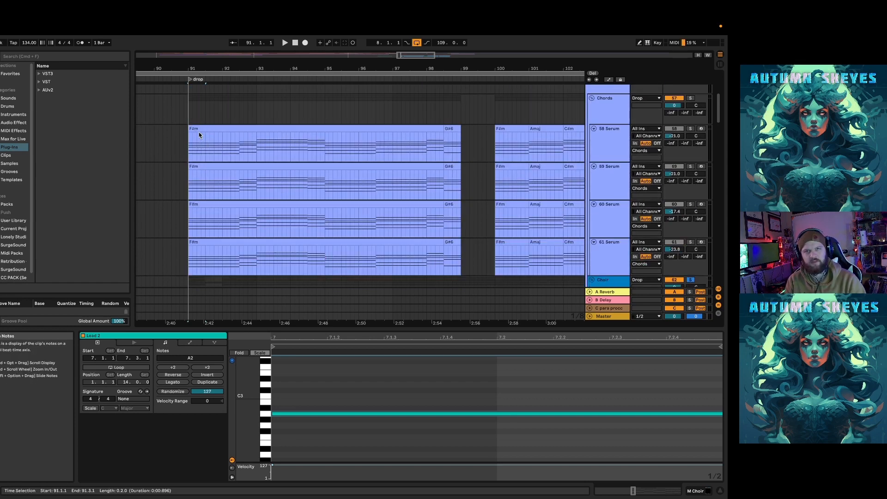
scroll(271, 164, down, 3)
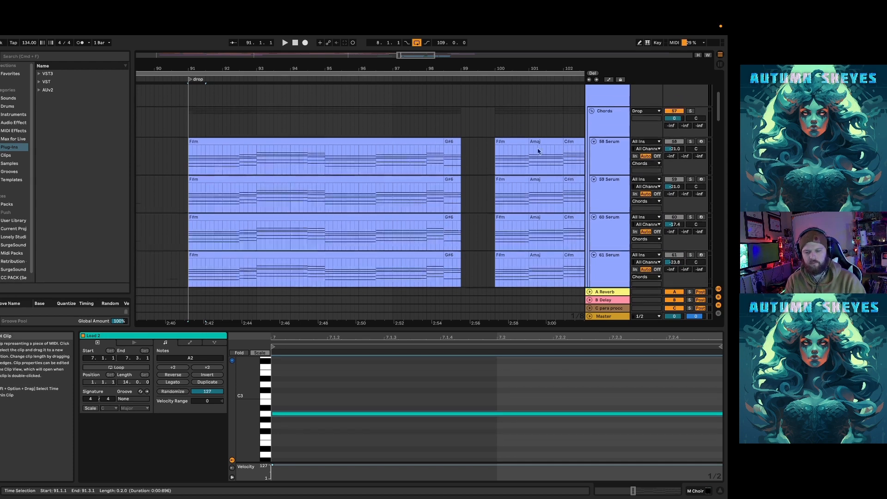
scroll(270, 164, down, 2)
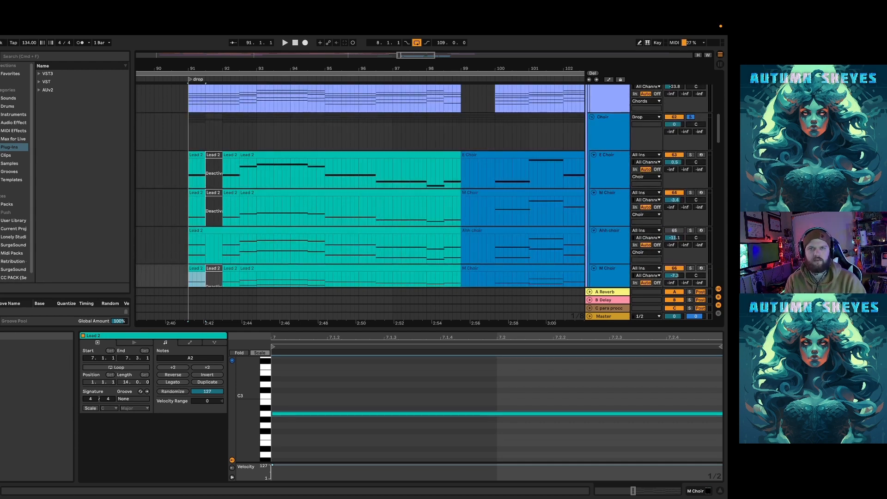
key(space)
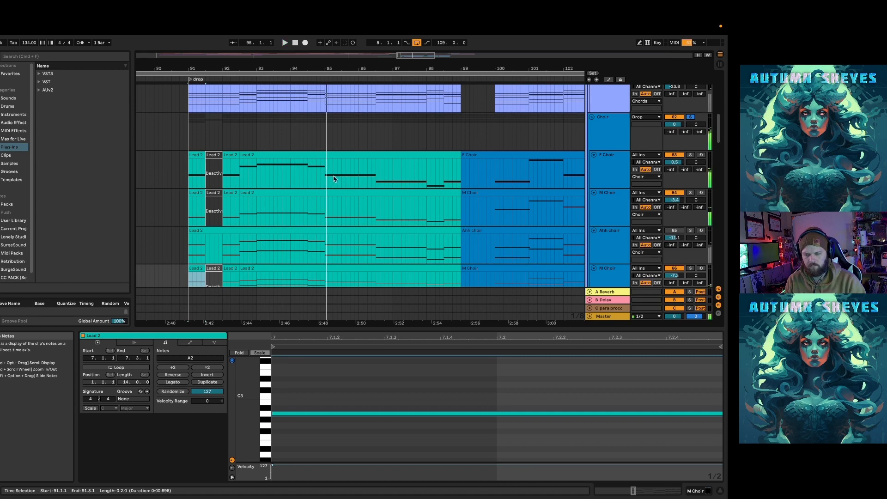
key(space)
click(240, 173)
key(space)
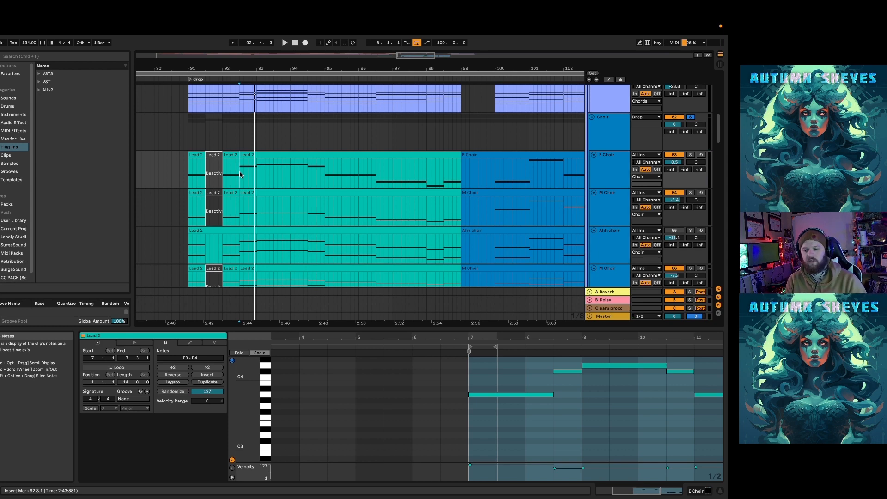
Review the Drop group's device chain with its gates, then play the soloed Choir group through it from 92.3.1
scroll(603, 126, up, 10)
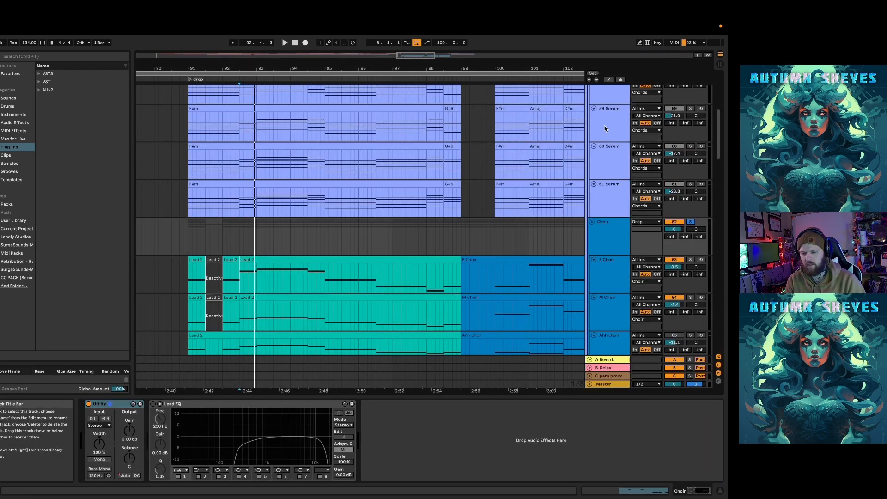
click(604, 138)
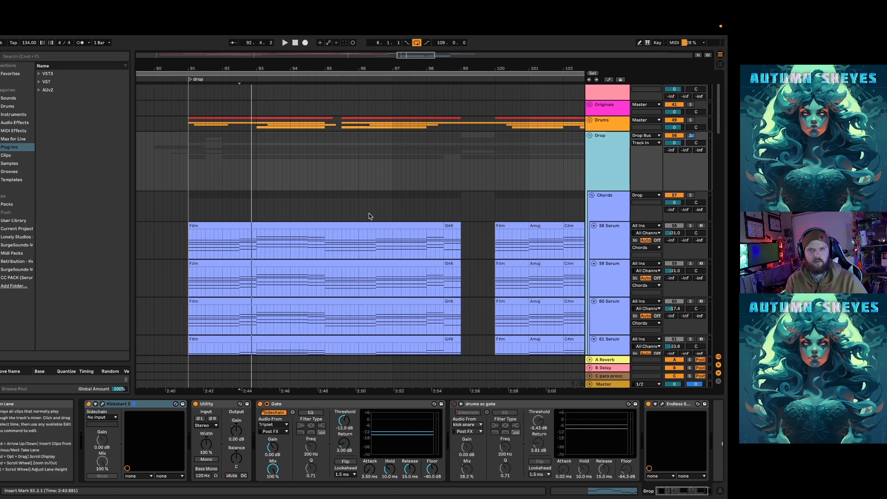
scroll(369, 214, down, 5)
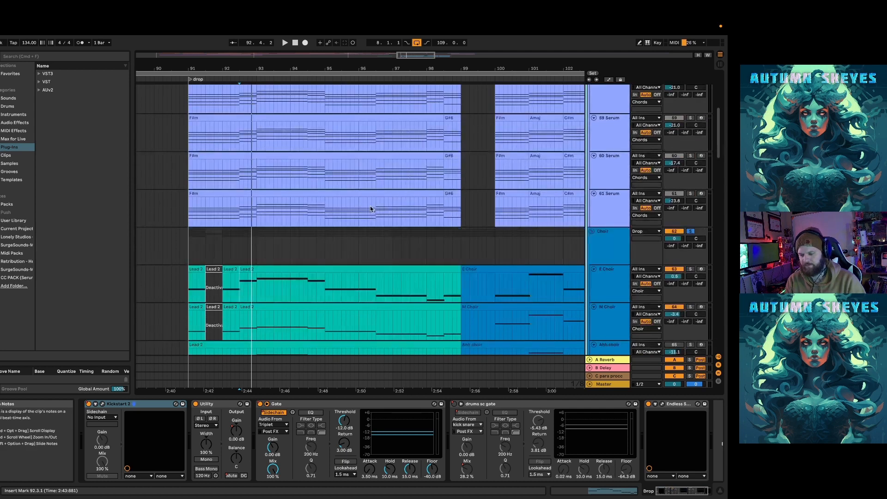
key(space)
scroll(368, 210, down, 5)
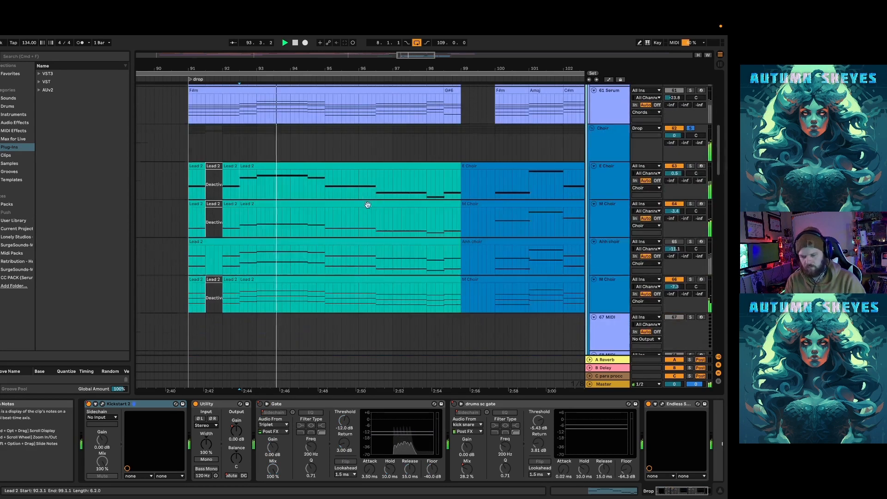
Review the M Choir track's device chain, then mark the Choir group's range from 99.1.1 to 100.1.1 and stop playback
scroll(369, 201, down, 7)
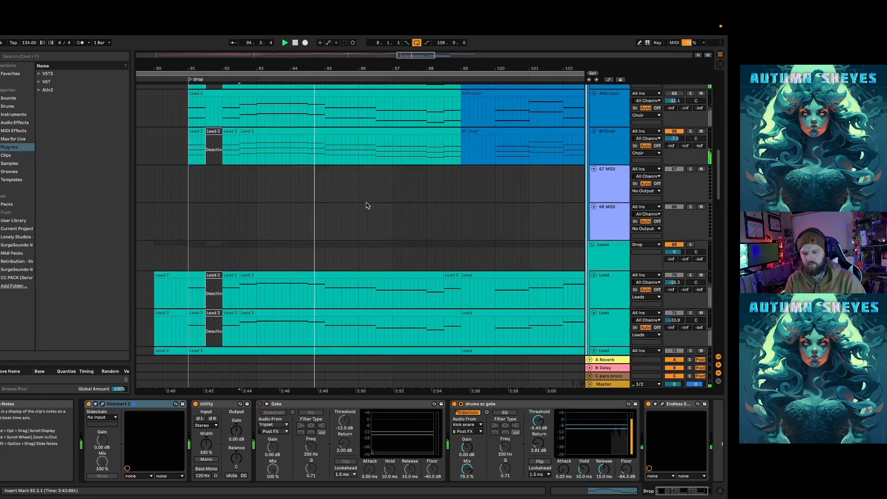
click(393, 146)
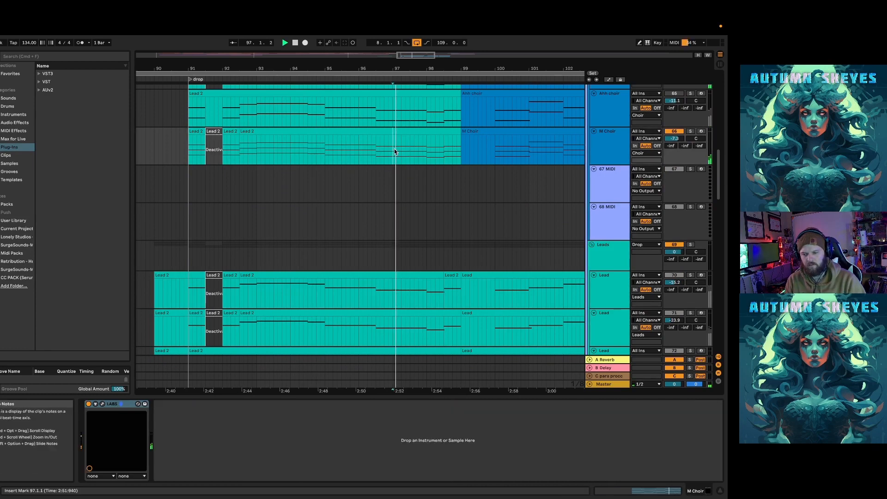
drag(460, 72, 325, 62)
scroll(333, 118, up, 7)
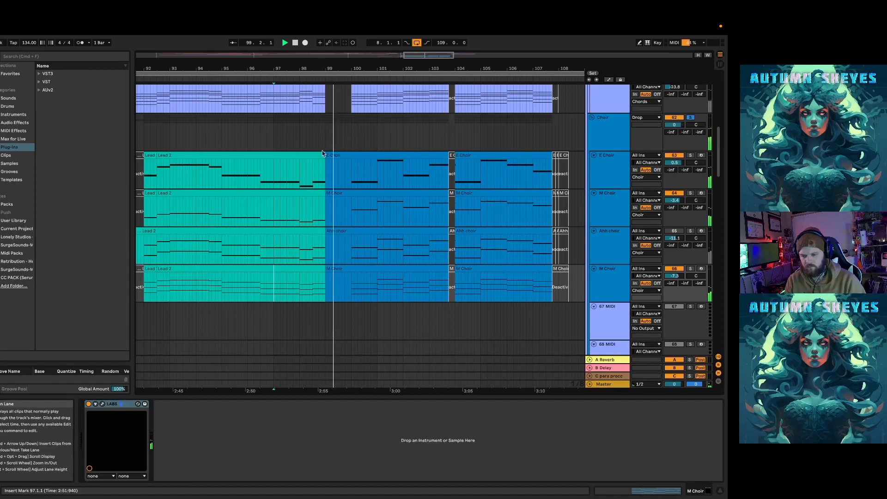
drag(326, 133, 350, 129)
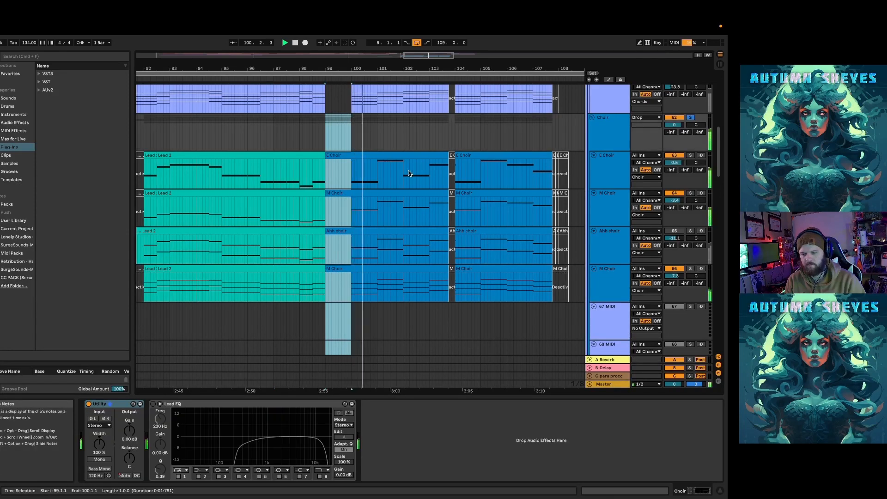
scroll(339, 165, down, 10)
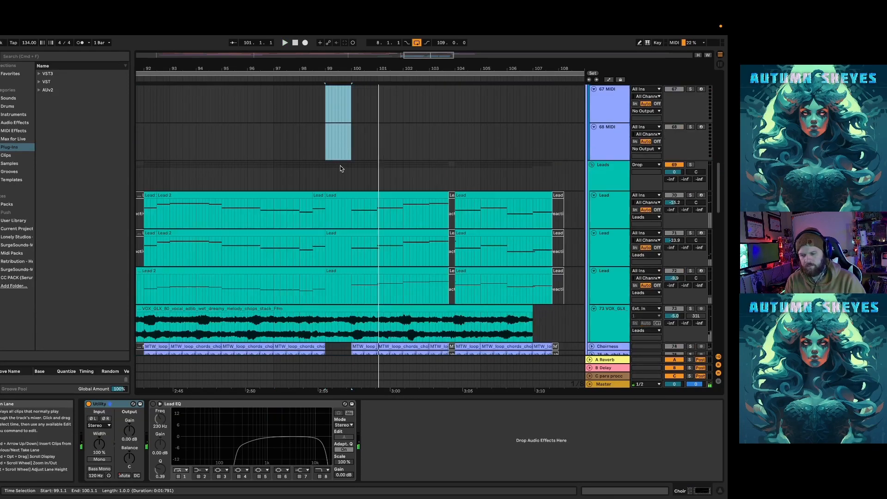
Audition the soloed Chords and Choir groups together from 91.1.1, then take the Chords group out of solo
drag(298, 66, 416, 68)
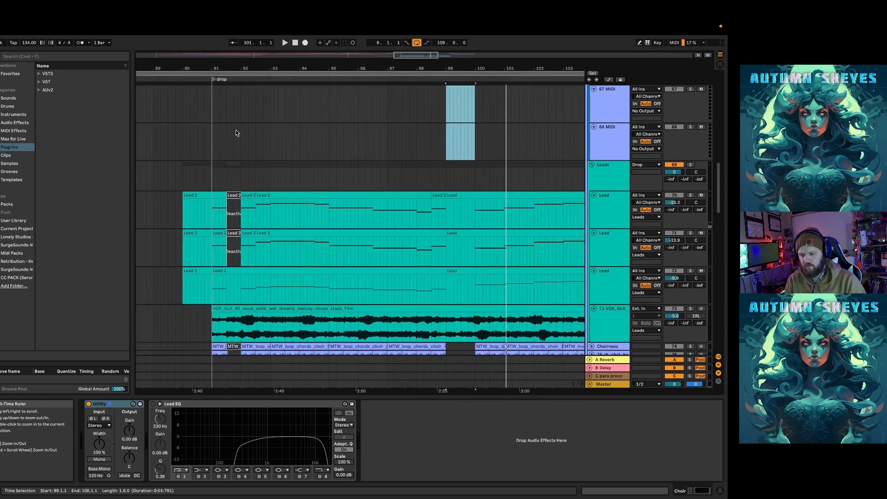
scroll(237, 128, up, 9)
scroll(240, 128, up, 10)
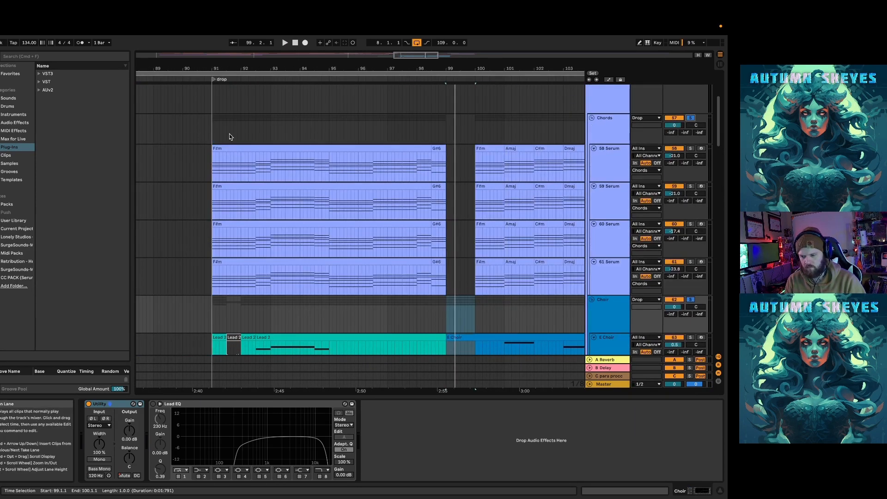
click(214, 134)
click(215, 132)
key(space)
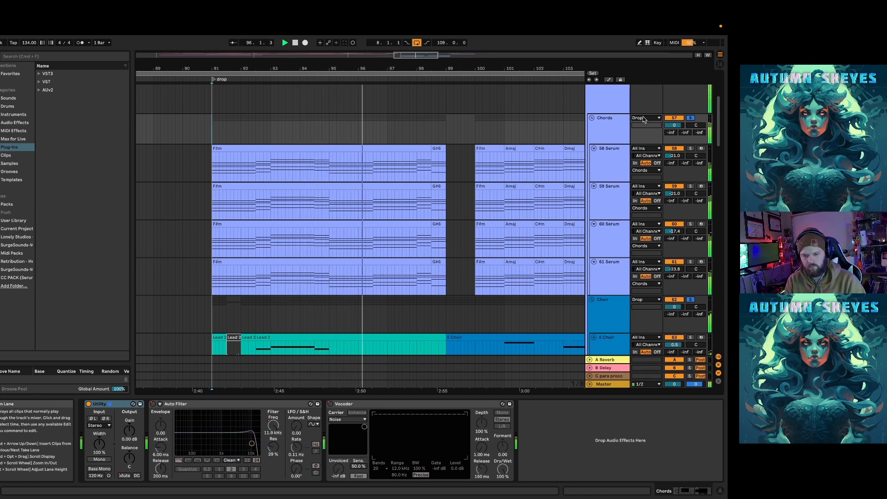
click(689, 120)
Solo the Leads group, play it from 91.1.1 while reviewing its tracks, then stop playback
scroll(475, 161, down, 10)
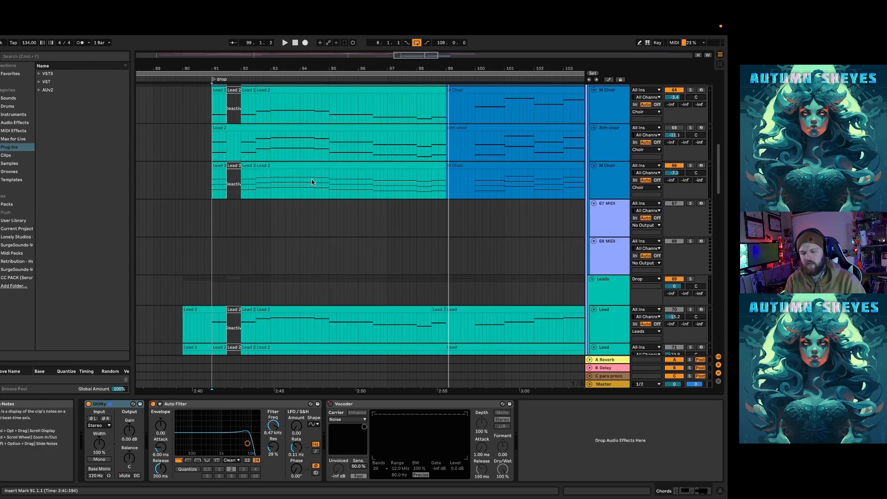
scroll(331, 221, down, 8)
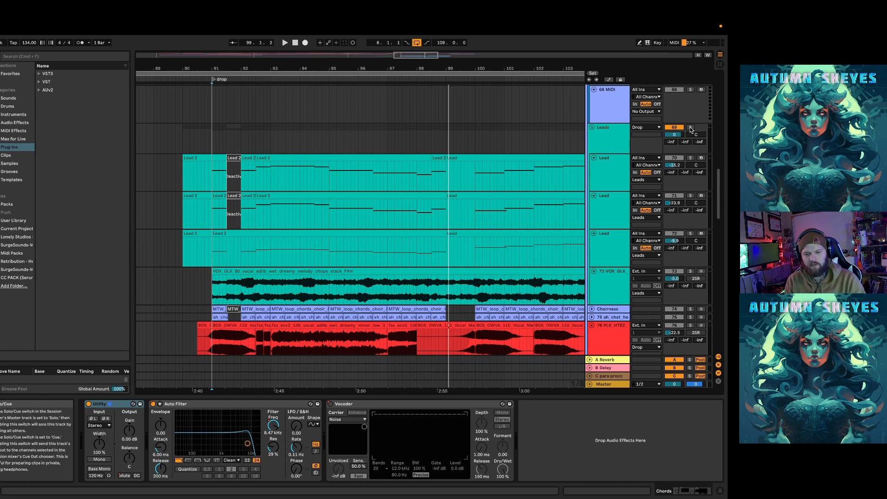
click(214, 146)
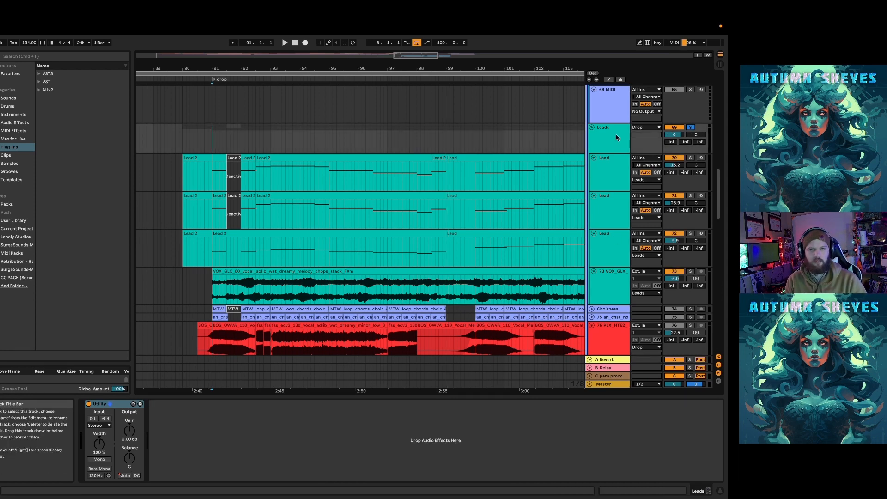
key(space)
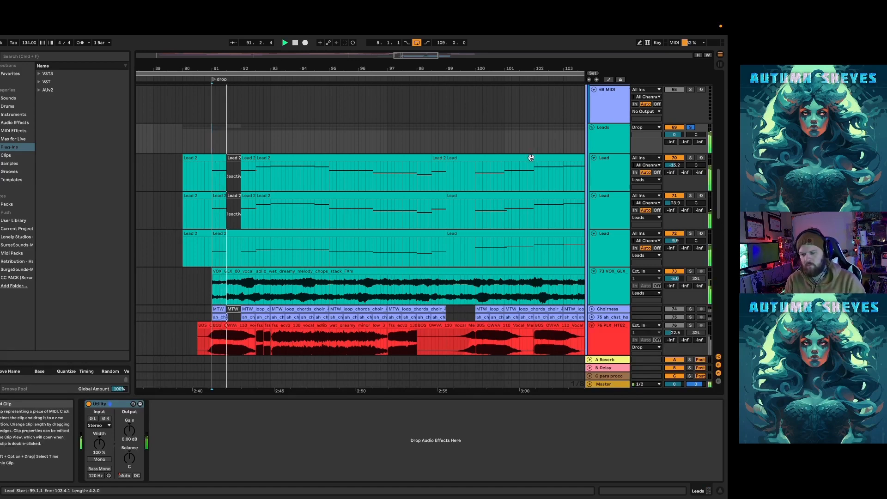
scroll(443, 206, down, 4)
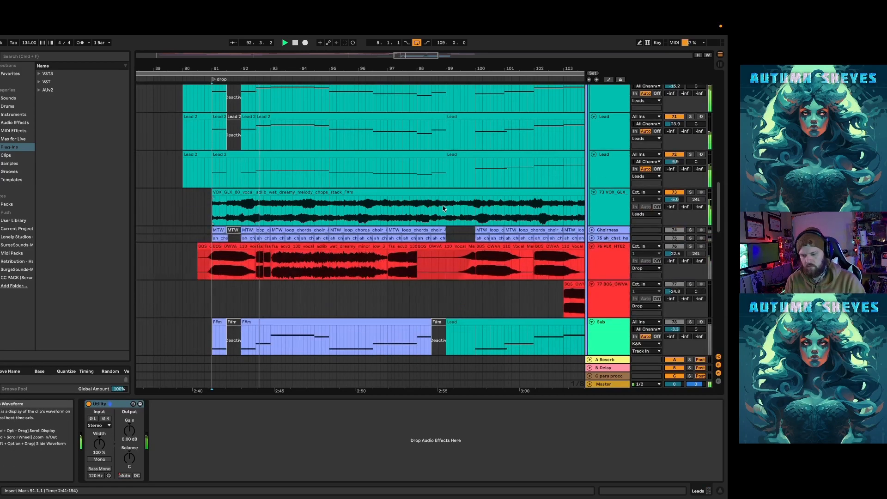
scroll(442, 208, up, 2)
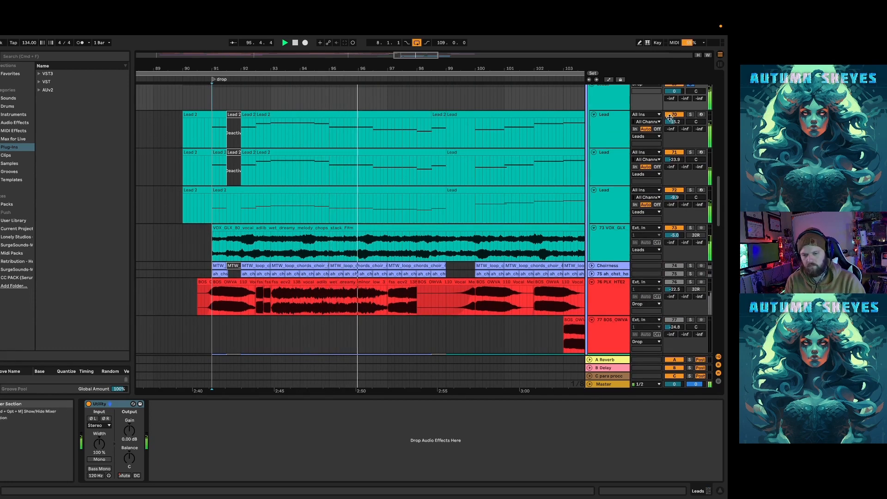
scroll(671, 119, up, 1)
key(space)
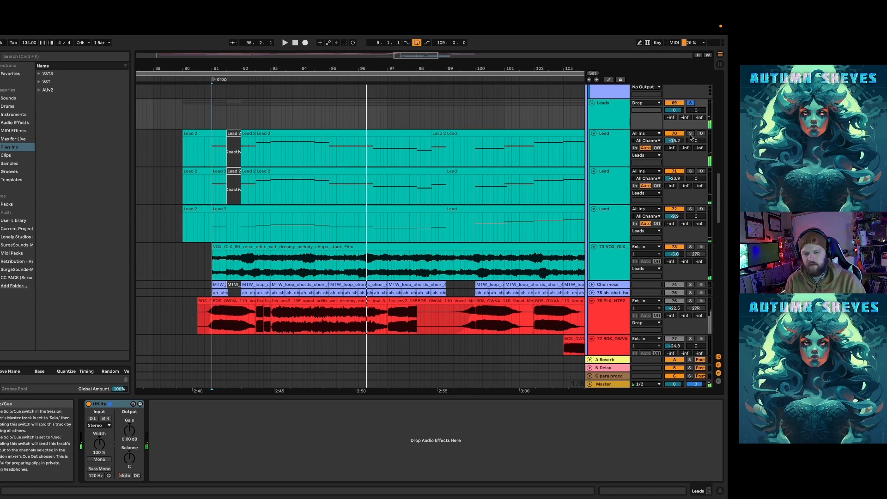
Audition the first Lead track in solo from 91.1.1 and inspect its Pro-Q 3 curve and device chain through to Pro-C 2
click(216, 164)
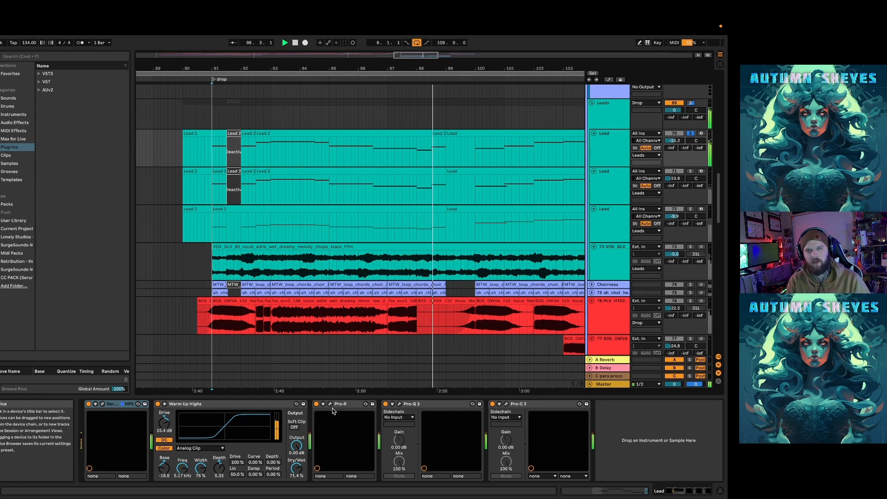
click(400, 404)
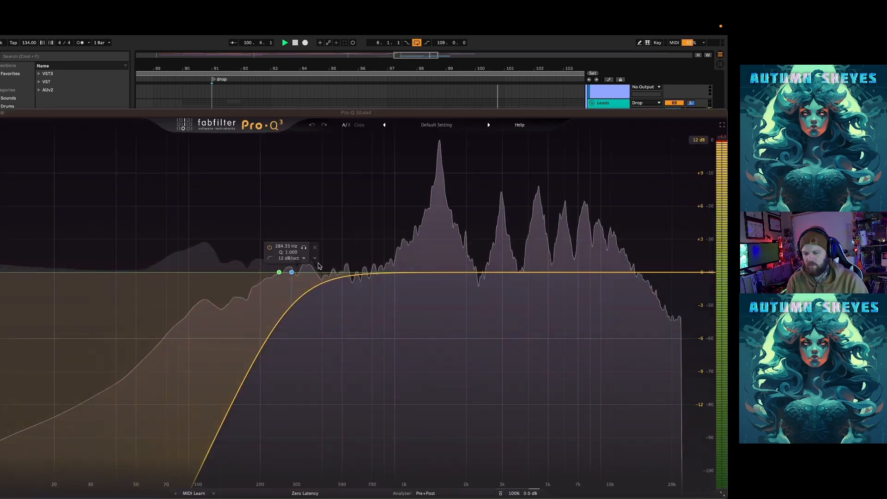
key(super+w)
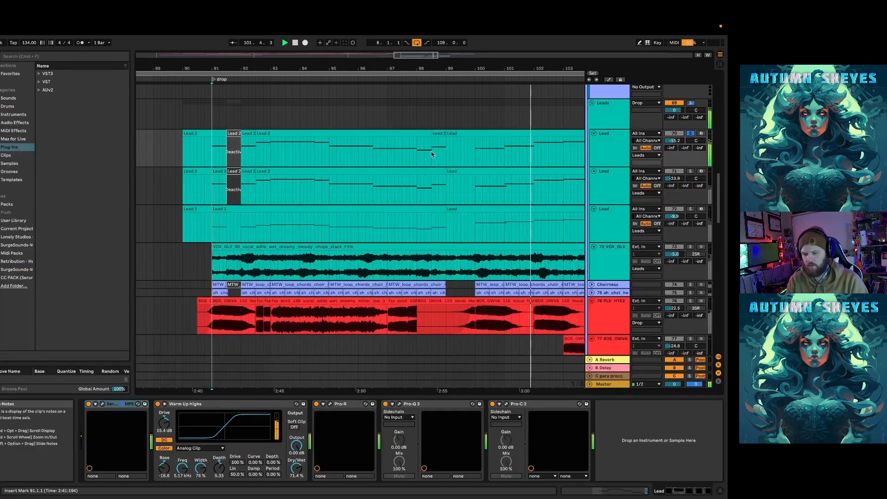
click(600, 115)
click(617, 145)
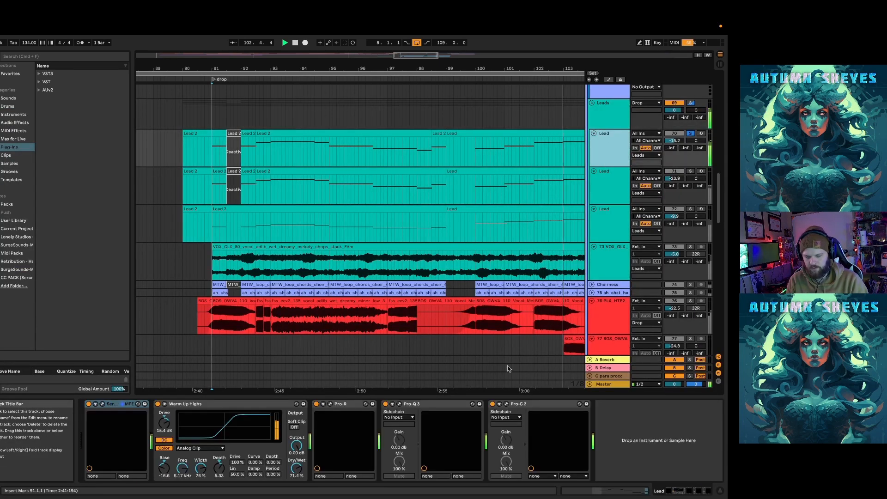
click(544, 405)
drag(341, 63, 298, 61)
key(space)
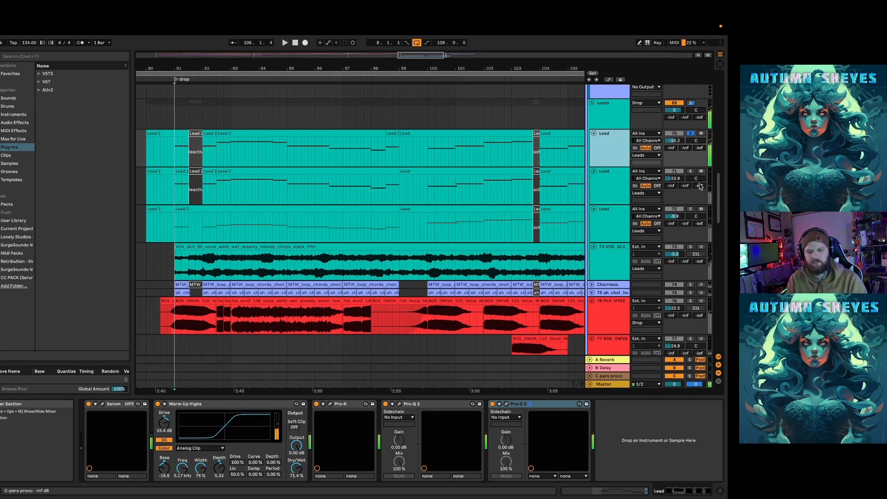
Solo the second Lead track, play it from 91.1.1 and inspect its Serum patch
click(691, 171)
key(space)
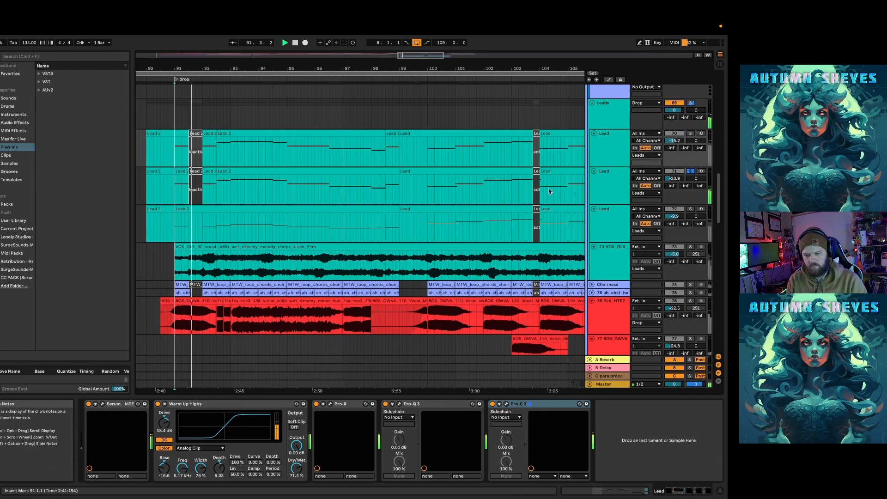
click(548, 188)
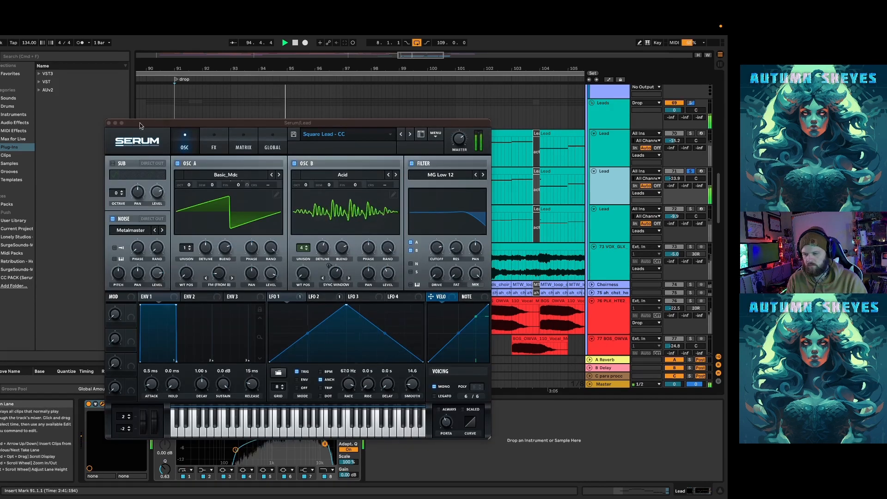
click(109, 123)
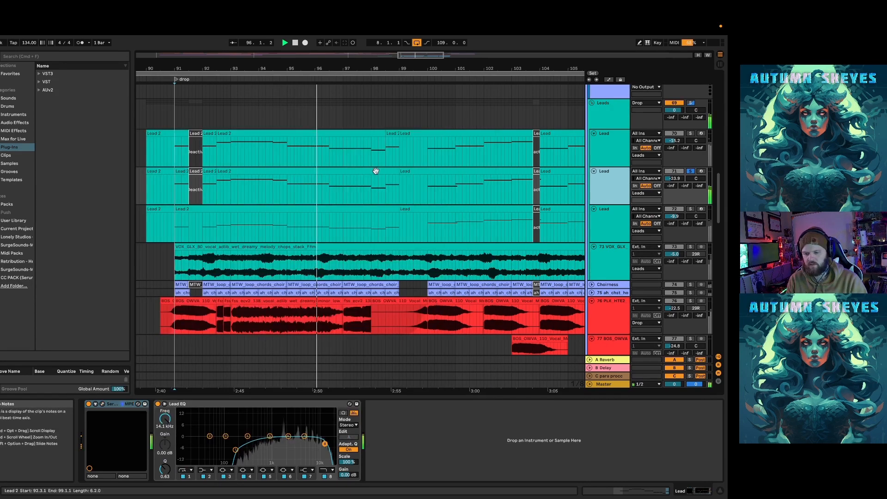
Switch the solo to the third Lead track and inspect its Serum patch
click(690, 209)
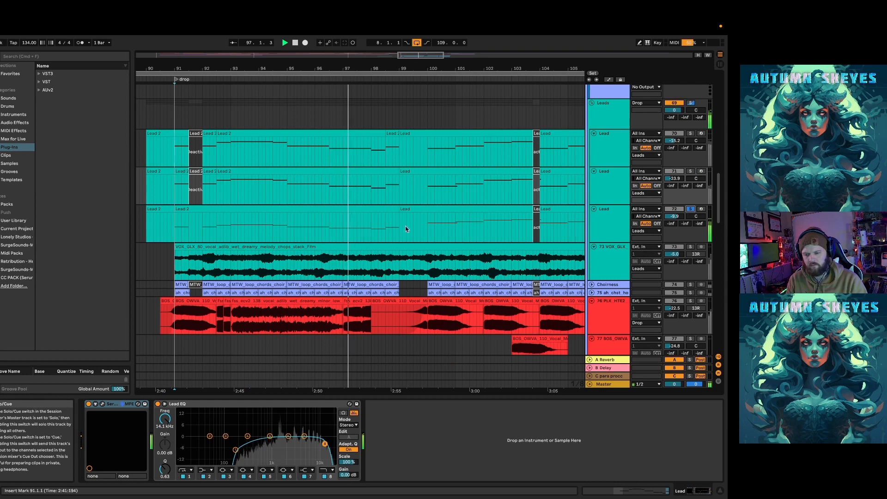
click(609, 224)
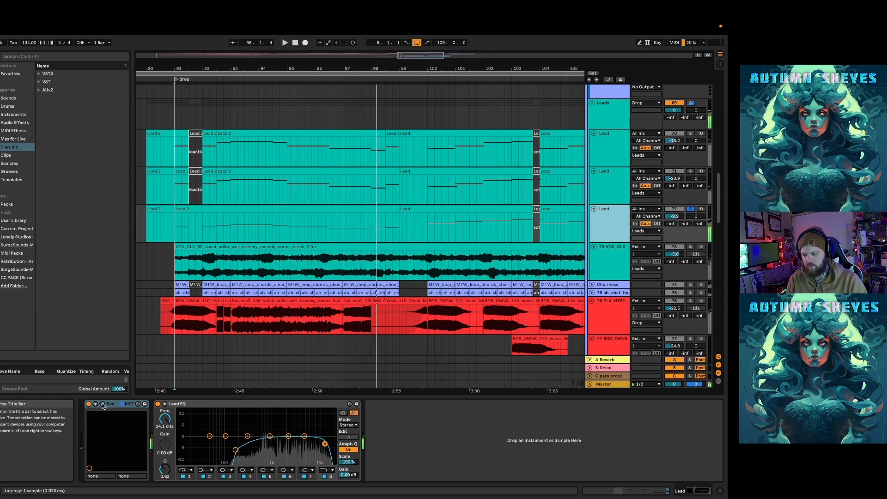
key(super+alt+p)
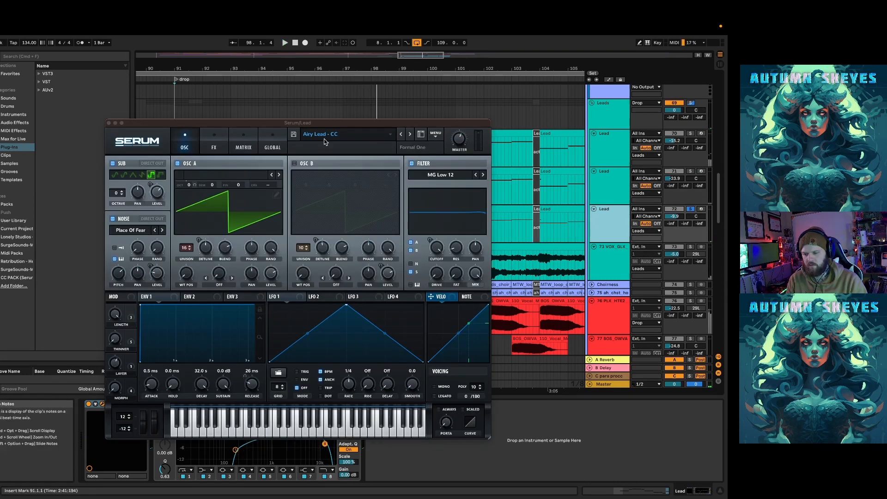
click(109, 123)
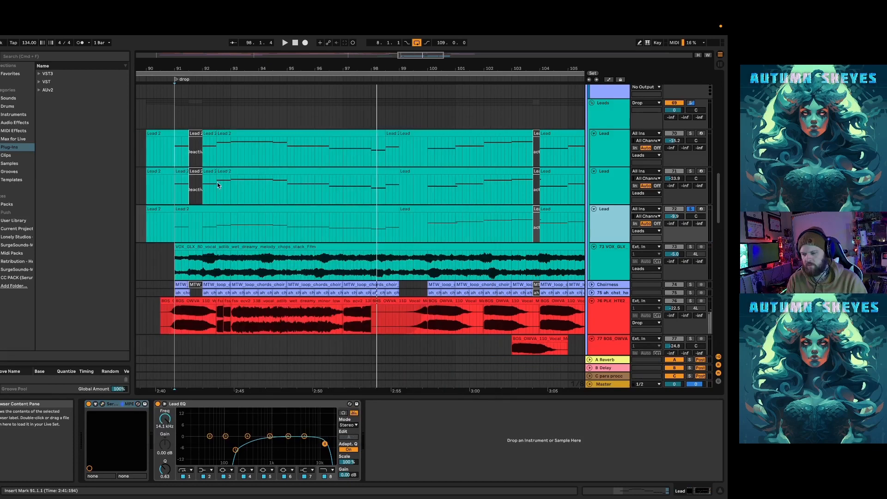
Solo the VOX_GLX vocal track, play it from 91.1.1 and review its Lead EQ, LFO and Amp chain
click(173, 196)
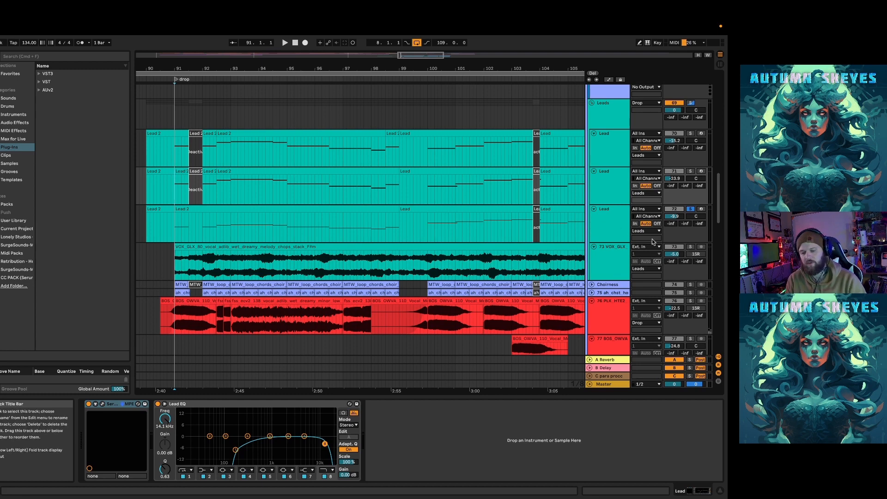
click(690, 246)
key(space)
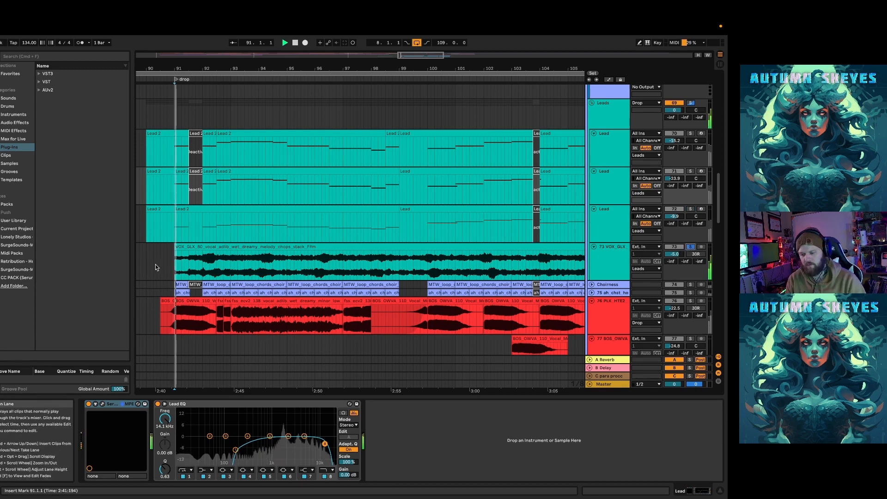
click(591, 257)
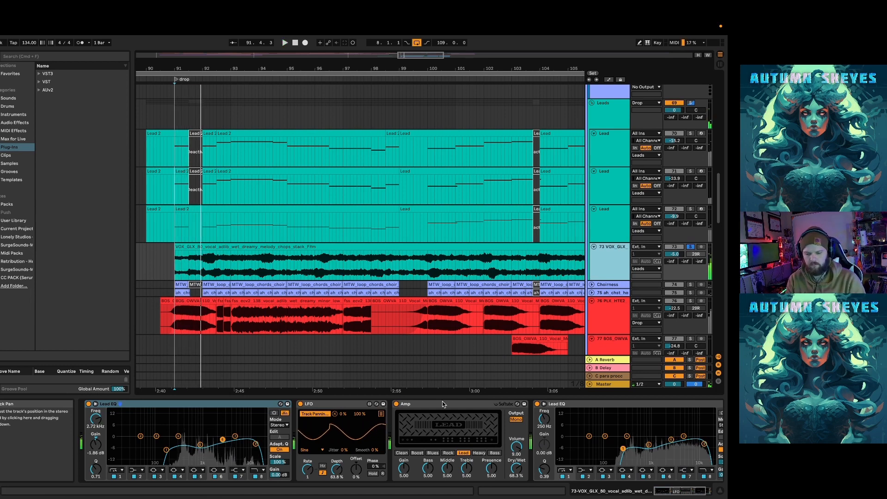
click(676, 495)
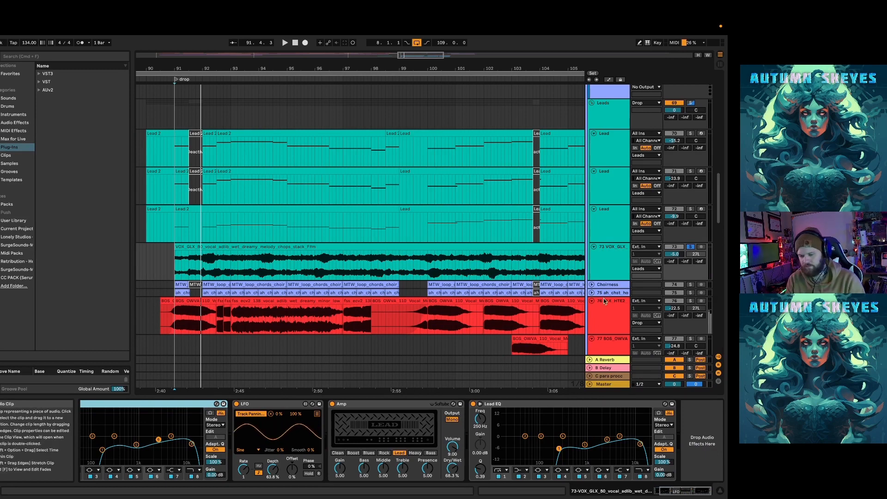
Solo the Choirness and ah_chst tracks together, play them from 91.1.1 and open the Pro-Q 3 on ah_chst
click(689, 284)
key(space)
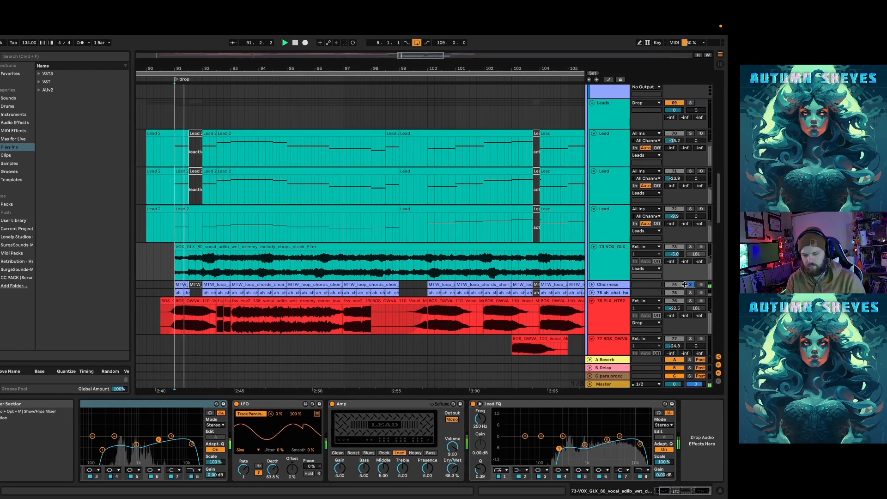
super+click(690, 293)
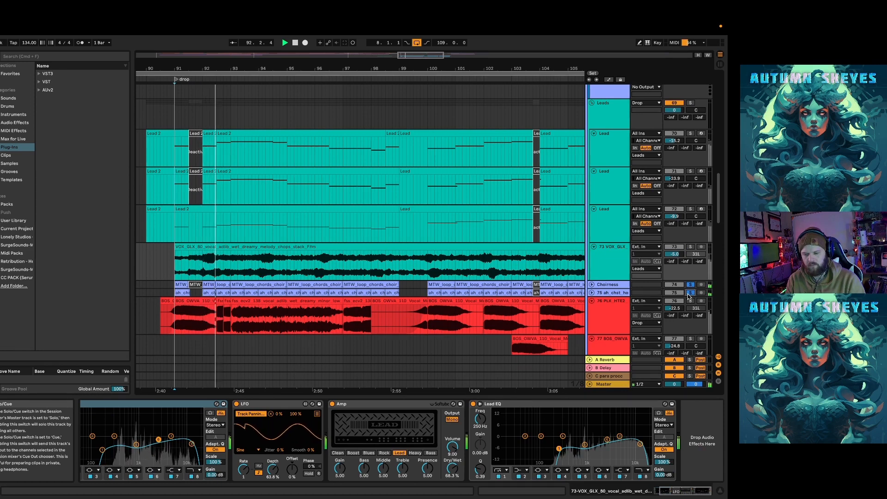
click(623, 288)
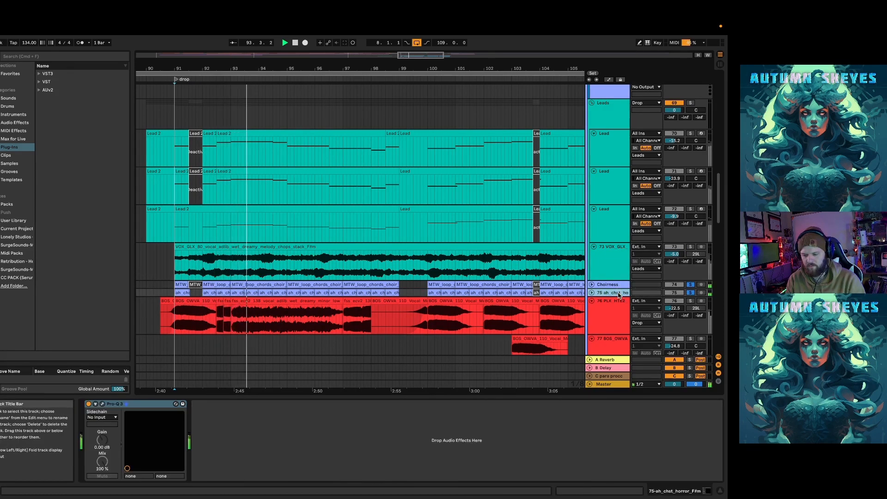
click(103, 404)
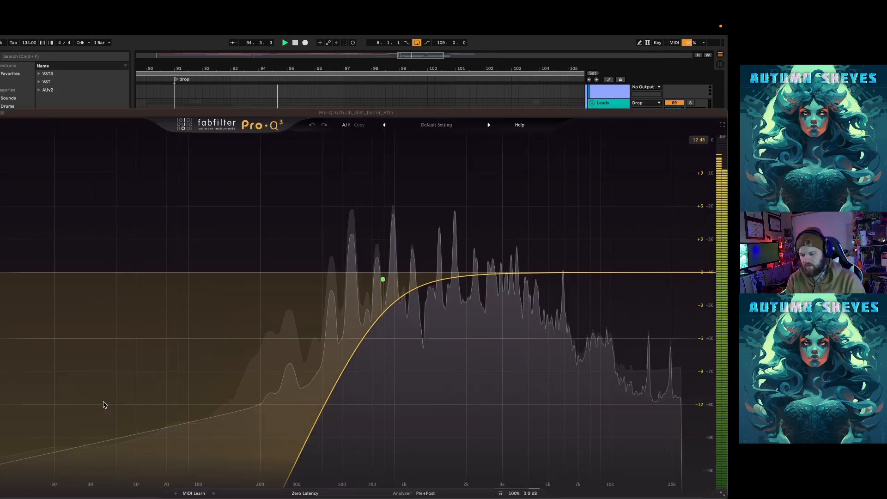
Close the ah_chst Pro-Q 3, solo the PLX_HTE2 track and play it from 91.1.1
click(2, 112)
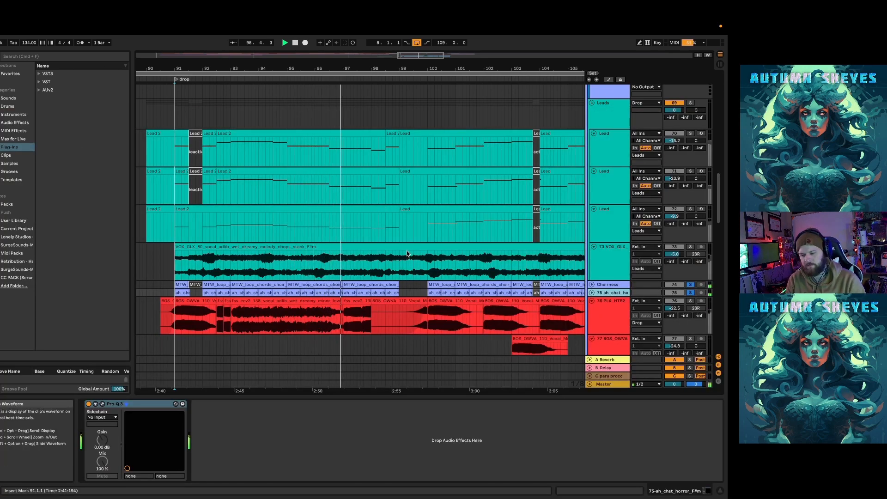
scroll(405, 241, down, 2)
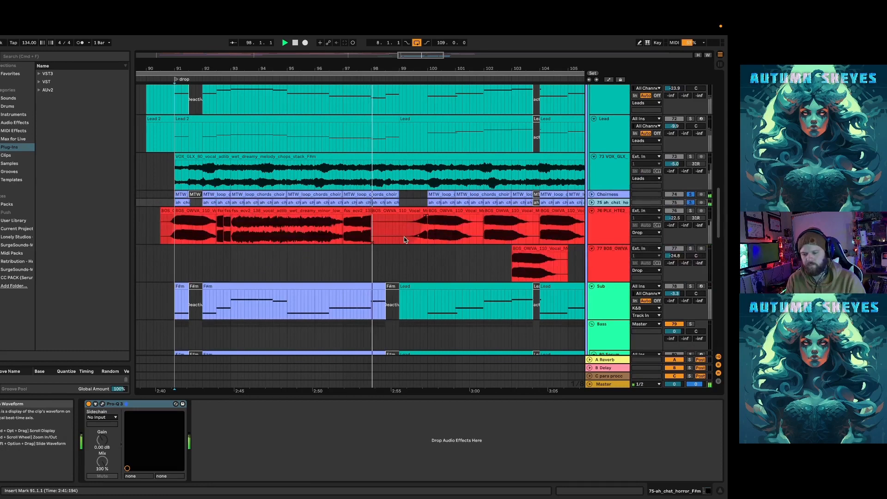
drag(438, 66, 392, 64)
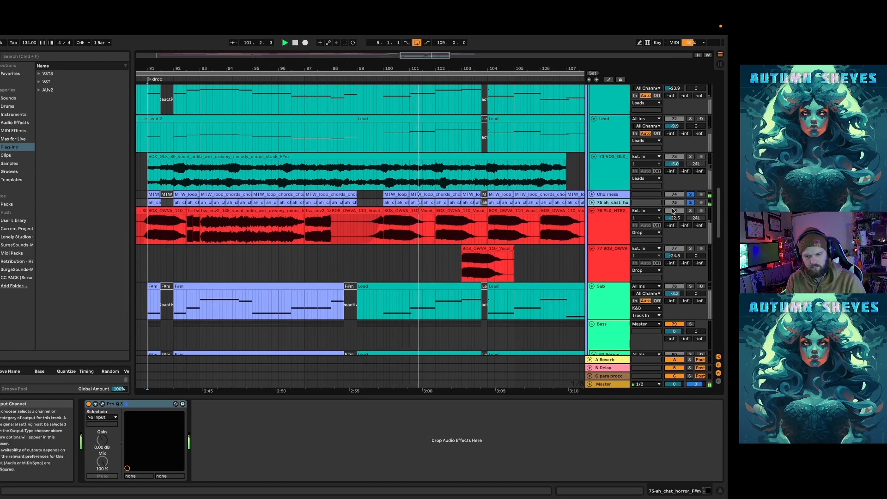
key(space)
click(688, 212)
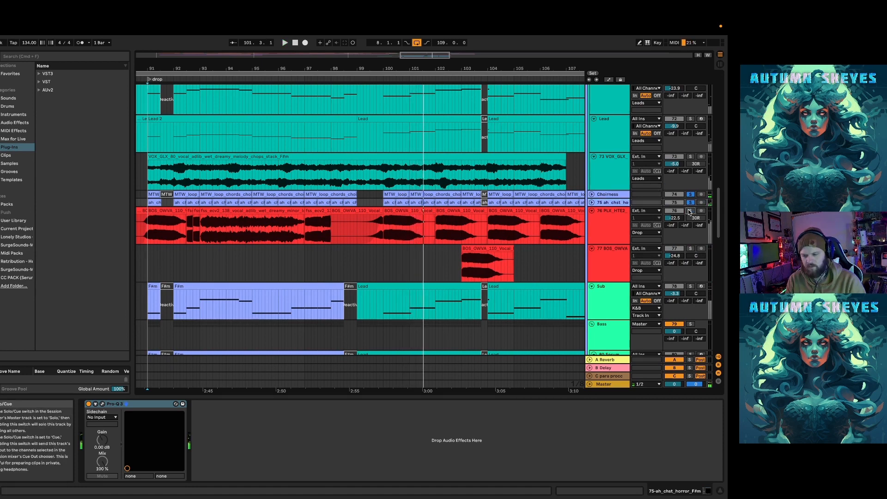
click(147, 234)
key(space)
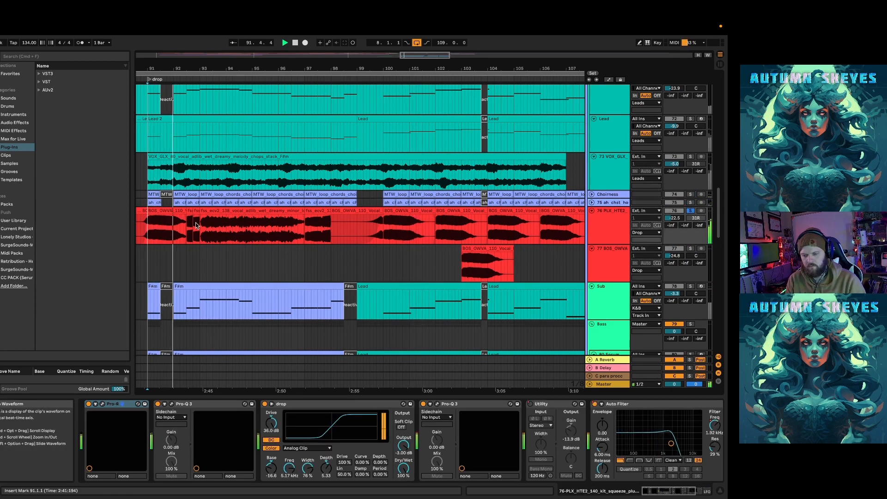
Review the PLX_HTE2 device chain through to the Auto Filter and LFO, and inspect the low cut in its second Pro-Q 3
click(621, 226)
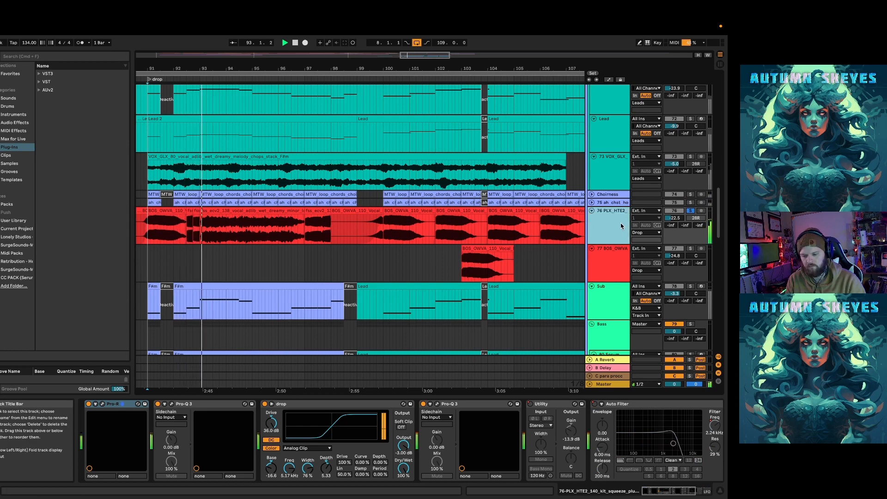
click(118, 403)
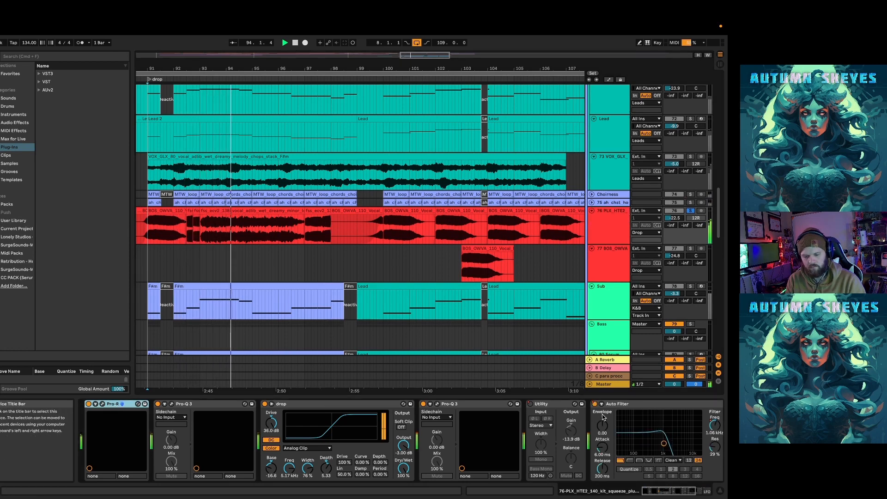
drag(672, 491, 693, 491)
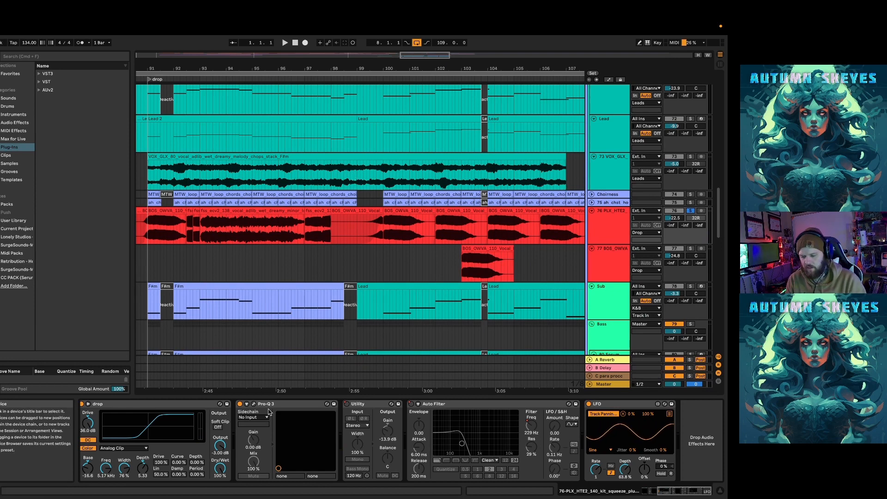
click(253, 406)
mouse_move(295, 249)
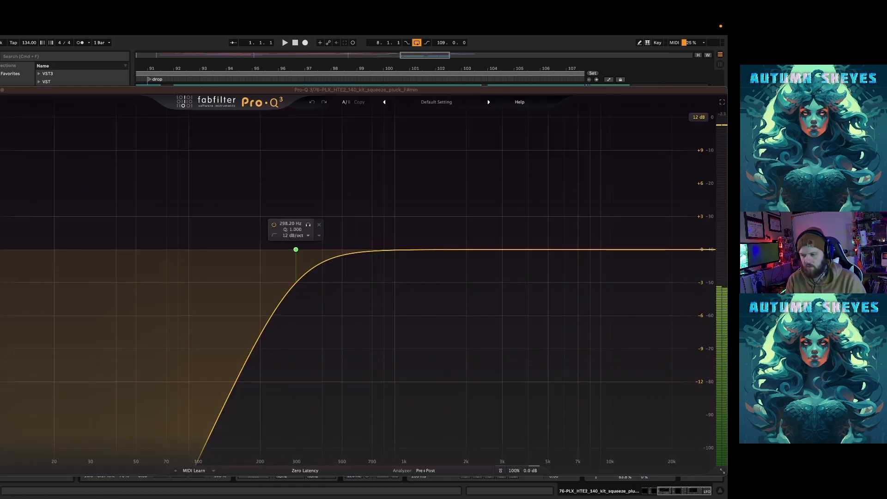
click(1, 90)
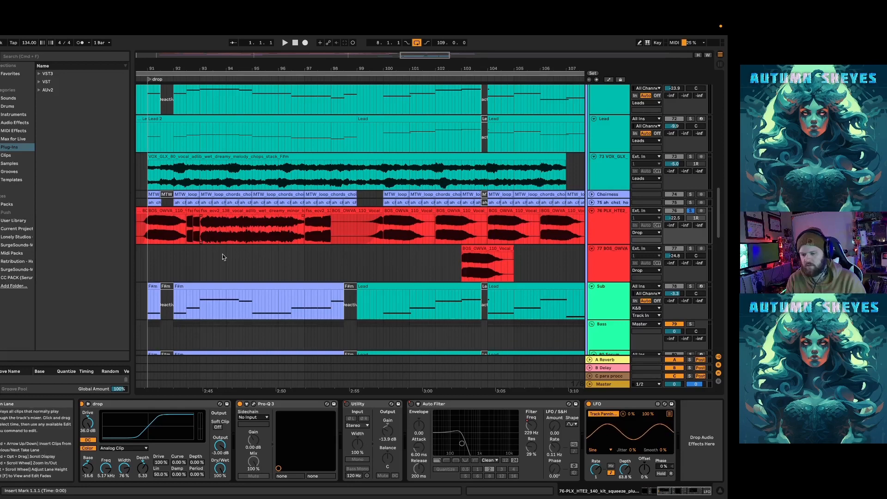
Switch the solo to the BOS_OWVA vocal track and play its clip from 103.1.1
click(455, 263)
click(690, 249)
key(space)
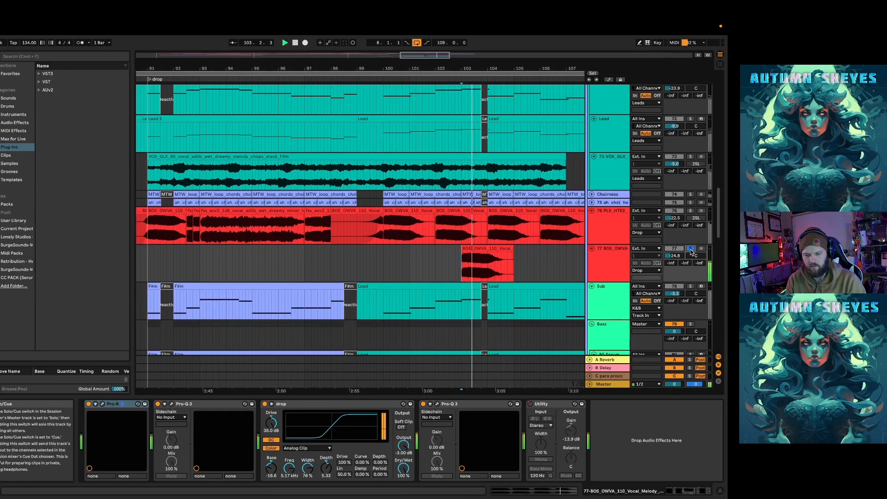
key(space)
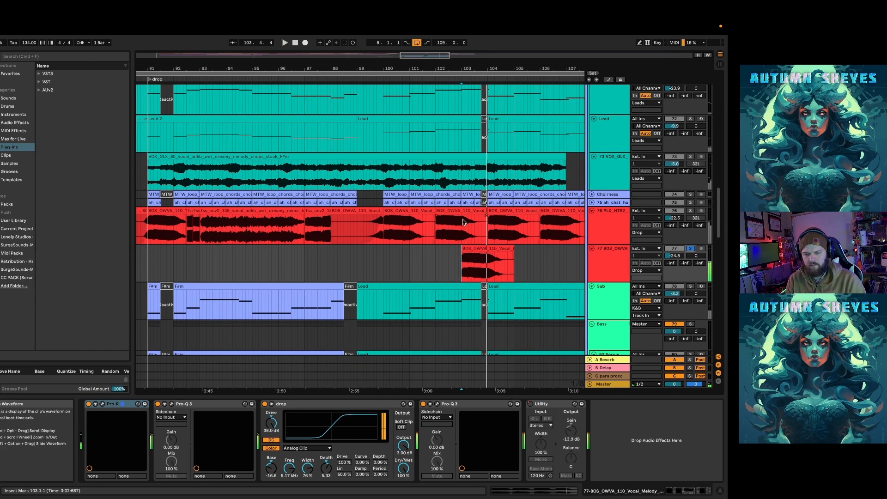
Add the Leads group to the BOS_OWVA solo and play both together from the vocal clip's start at 103.1.1
click(478, 249)
drag(472, 69, 368, 67)
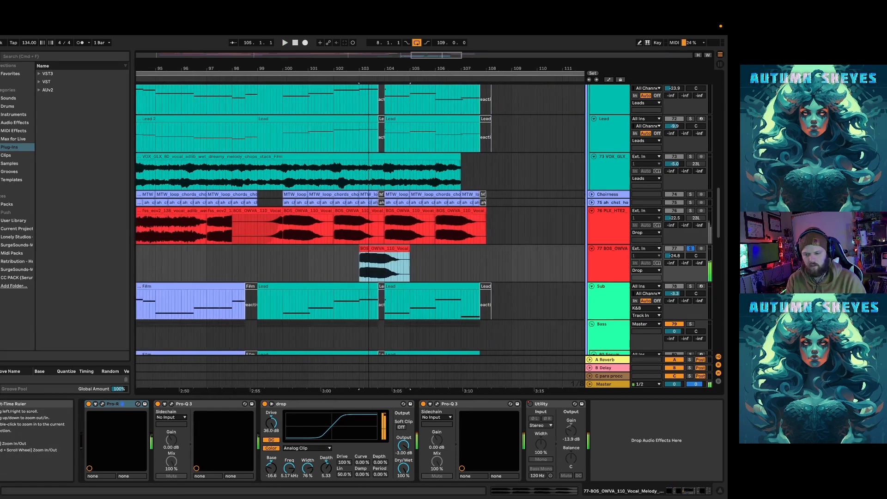
scroll(410, 142, left, 3)
scroll(414, 129, up, 5)
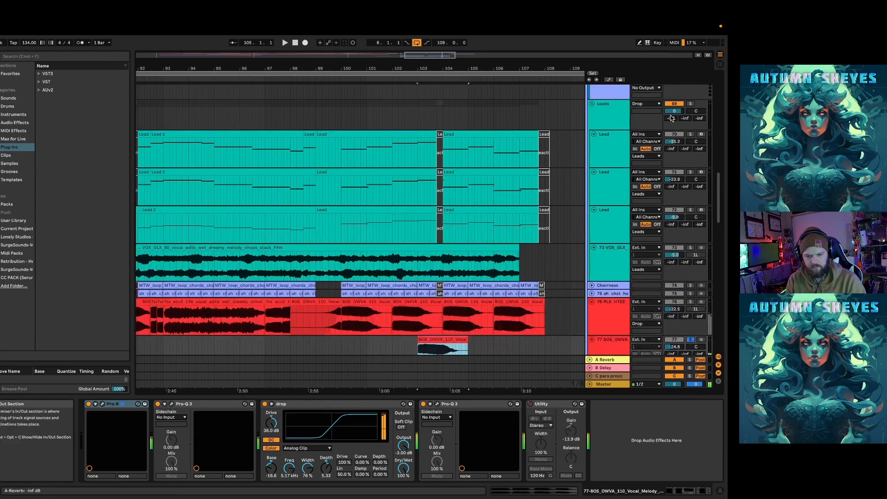
super+click(689, 104)
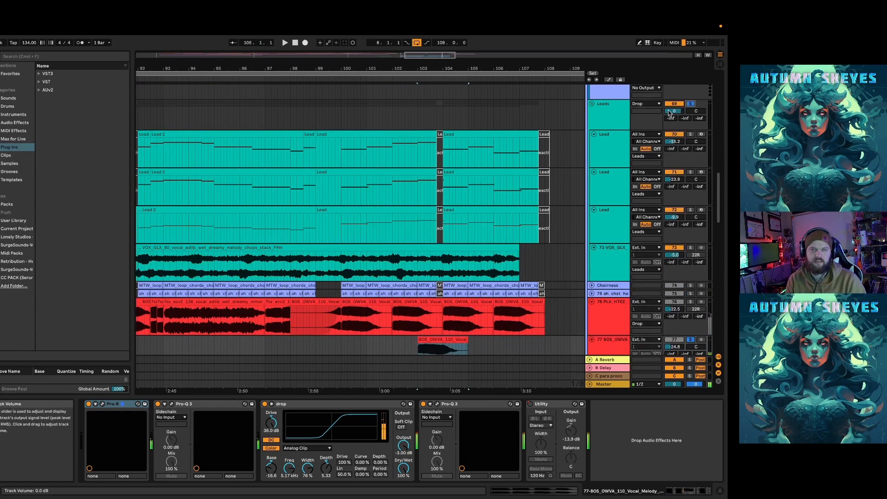
key(space)
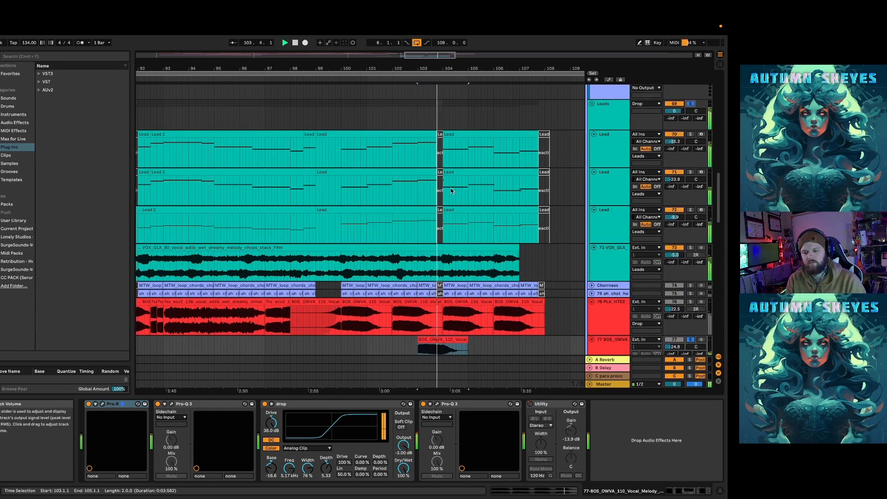
Bypass the Pro-R, drop and both Pro-Q 3 devices on PLX_HTE2, solo the track and play it from 91.1.1
click(395, 318)
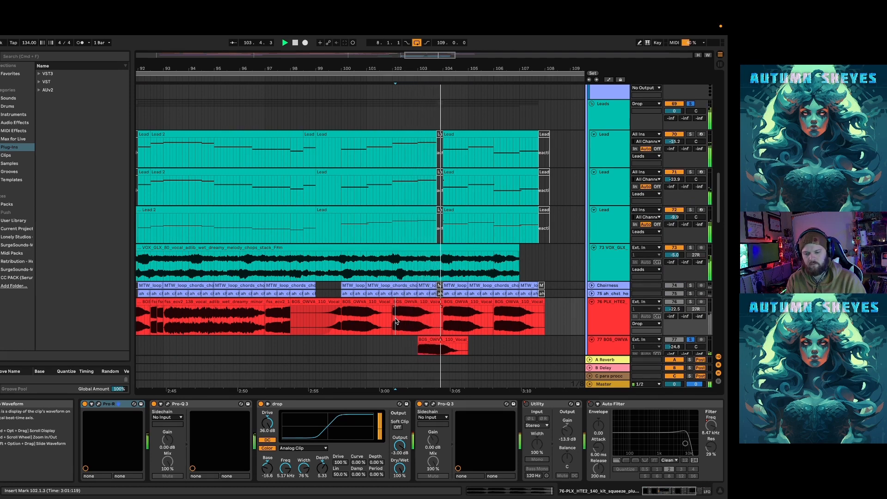
drag(413, 67, 460, 52)
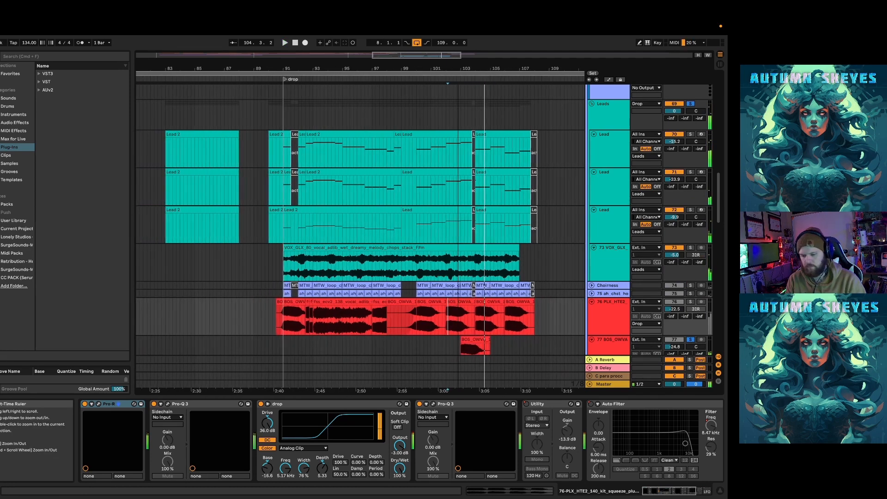
click(601, 319)
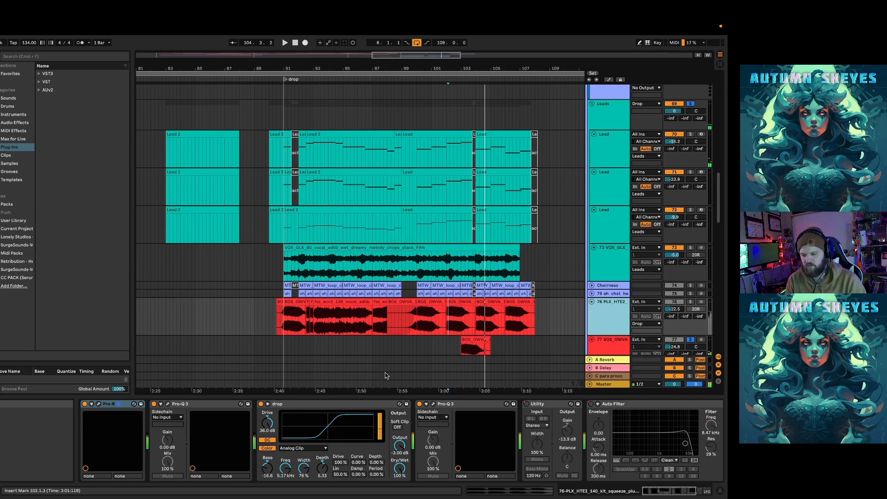
double_click(295, 43)
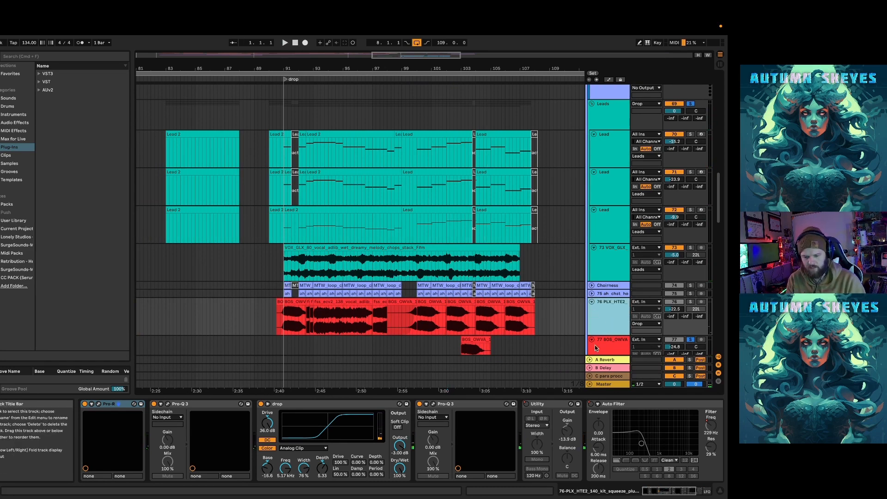
click(262, 412)
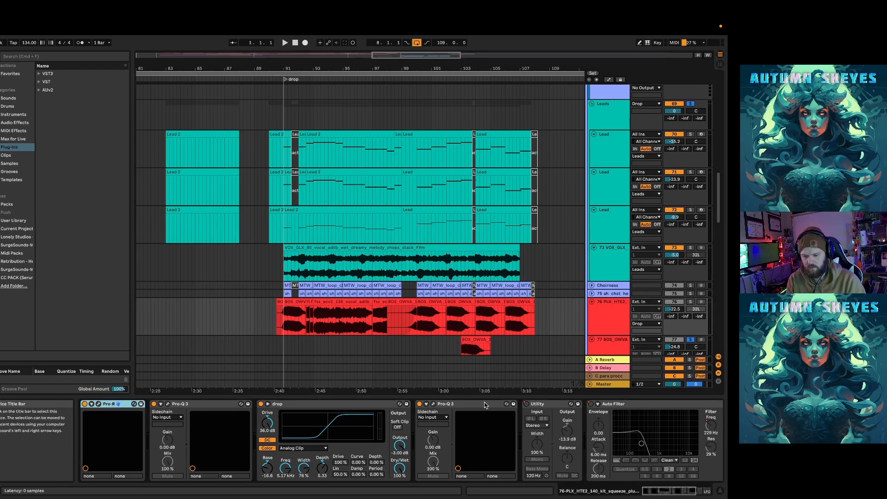
key(space)
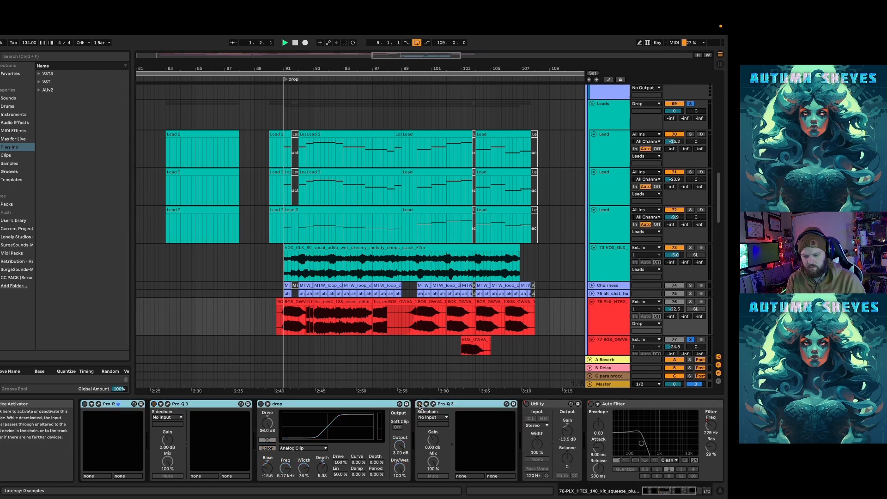
click(281, 316)
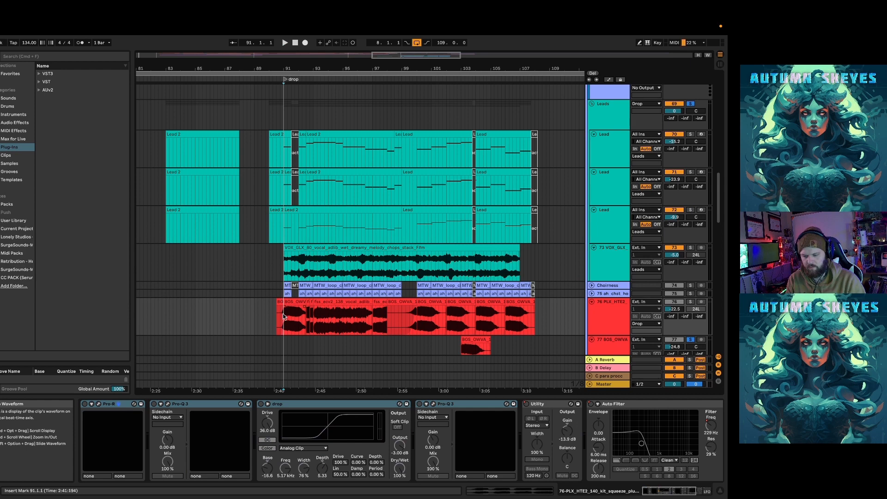
key(space)
click(690, 302)
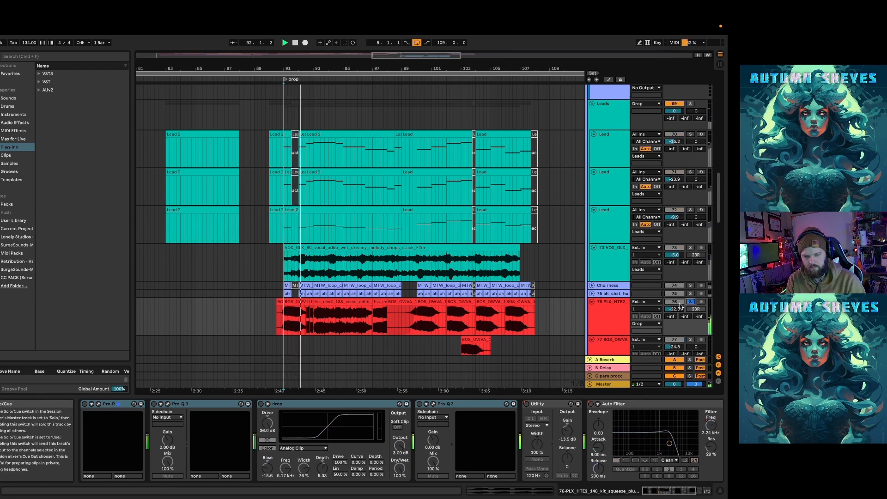
click(608, 307)
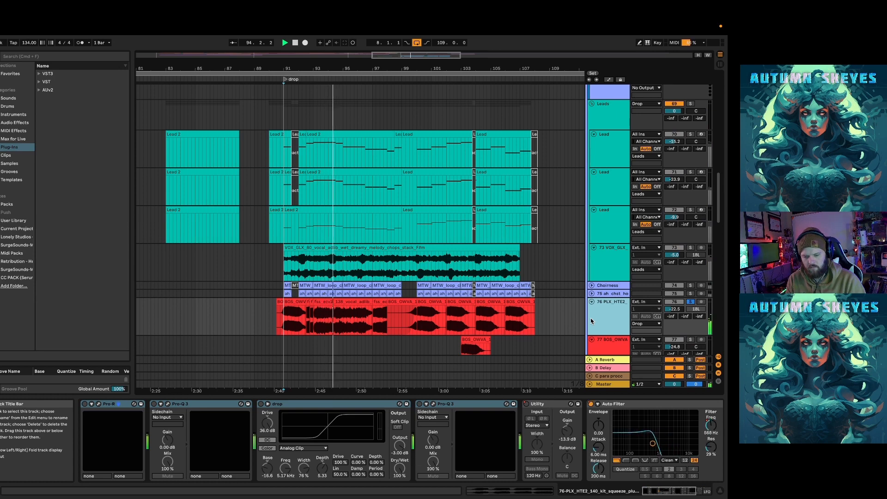
Reactivate the Pro-R, drop and both Pro-Q 3 devices on PLX_HTE2, listen to the processed sound and stop playback
click(480, 406)
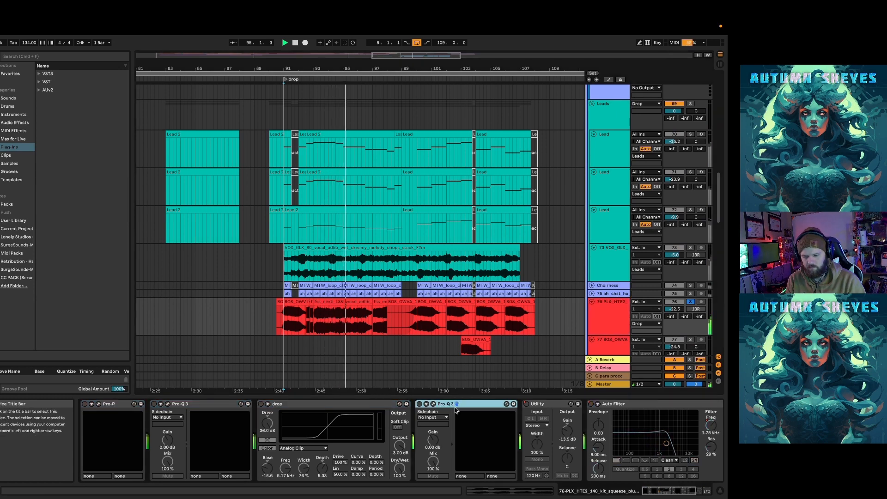
shift+click(123, 403)
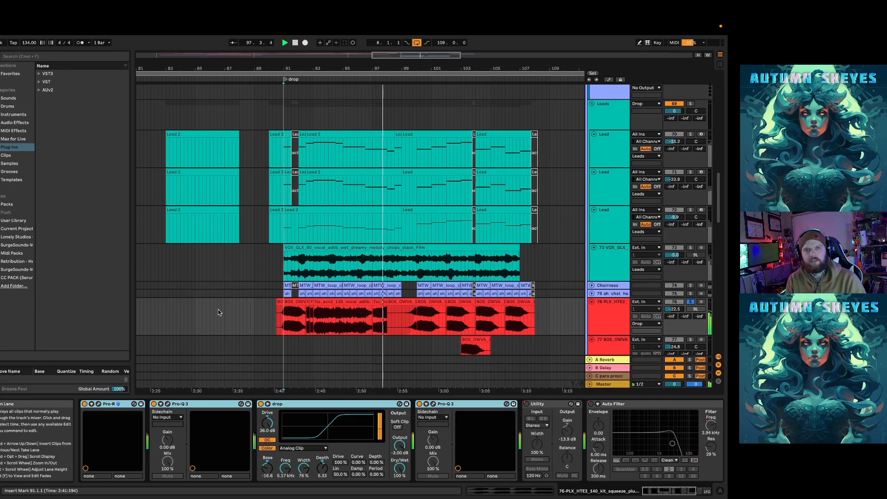
click(326, 321)
key(space)
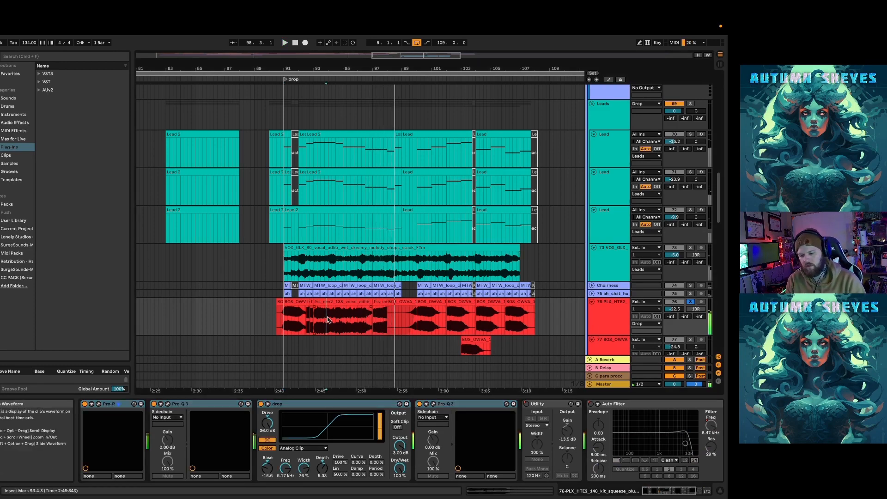
Switch the solo to the Sub track and play it from 93.4.3
scroll(327, 317, down, 6)
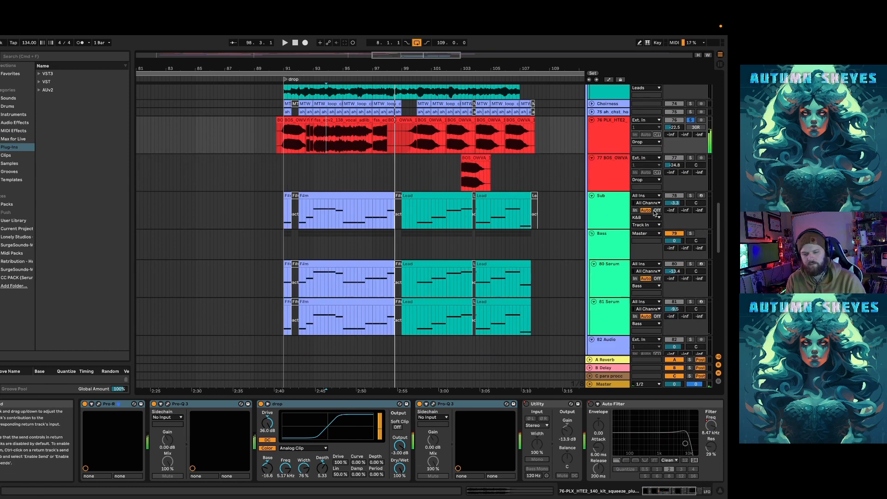
scroll(416, 252, down, 3)
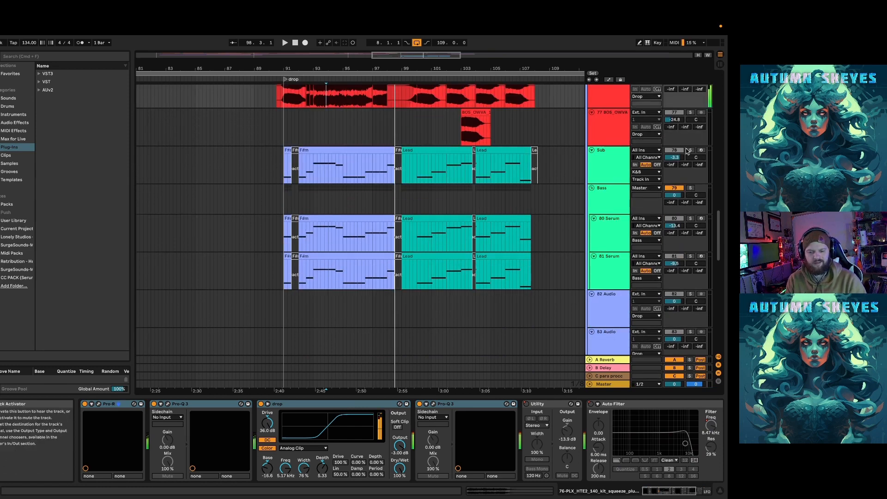
click(690, 151)
key(space)
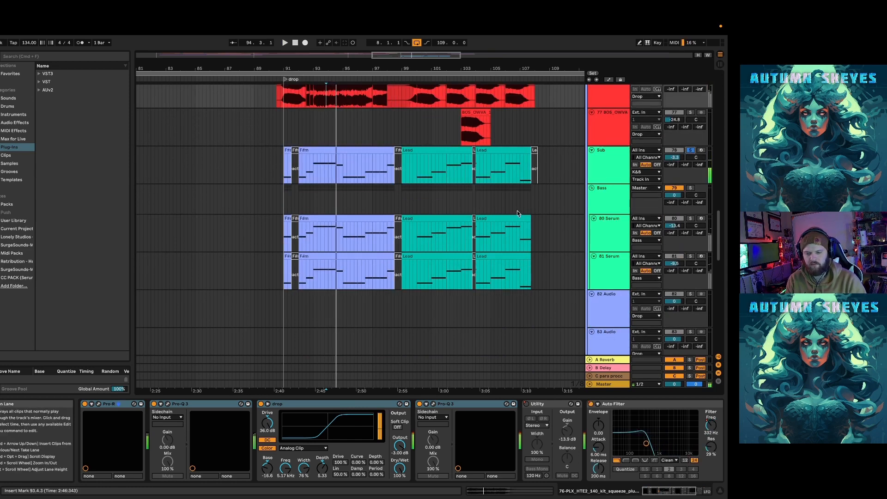
Switch the solo to the Bass group and play both of its Serum tracks from 91.1.1
click(690, 188)
click(284, 210)
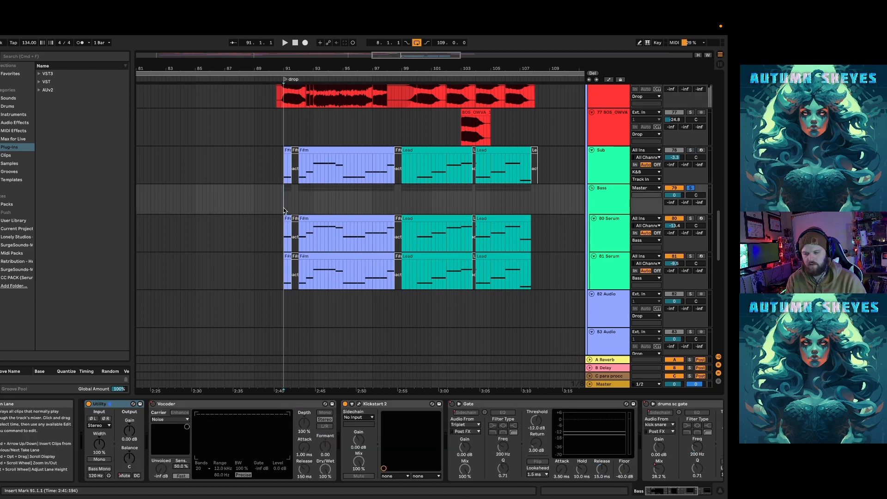
key(space)
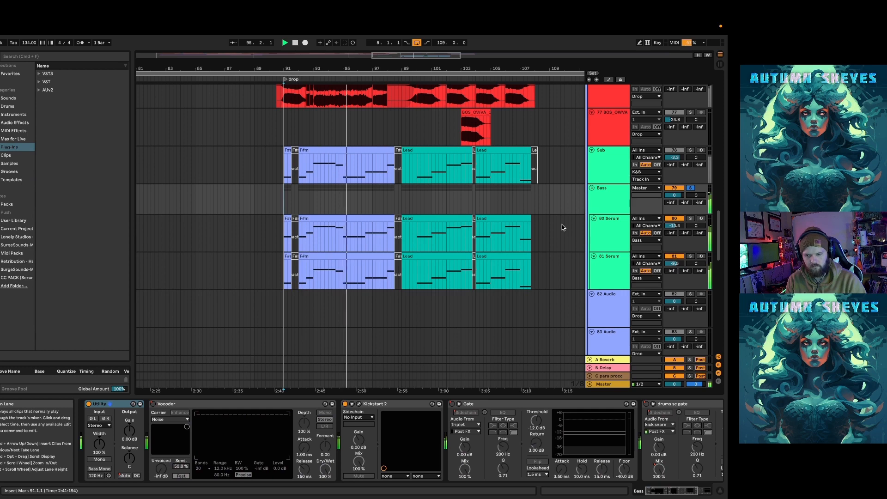
scroll(508, 120, right, 3)
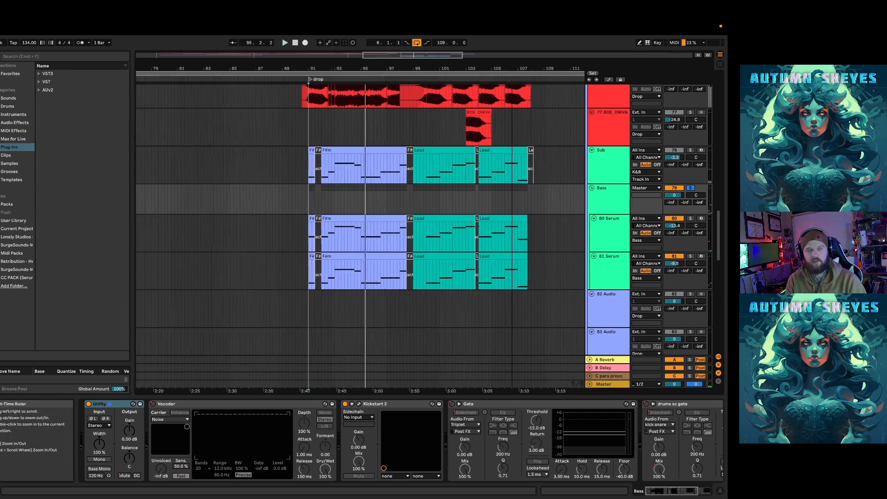
scroll(460, 163, down, 10)
scroll(460, 163, up, 10)
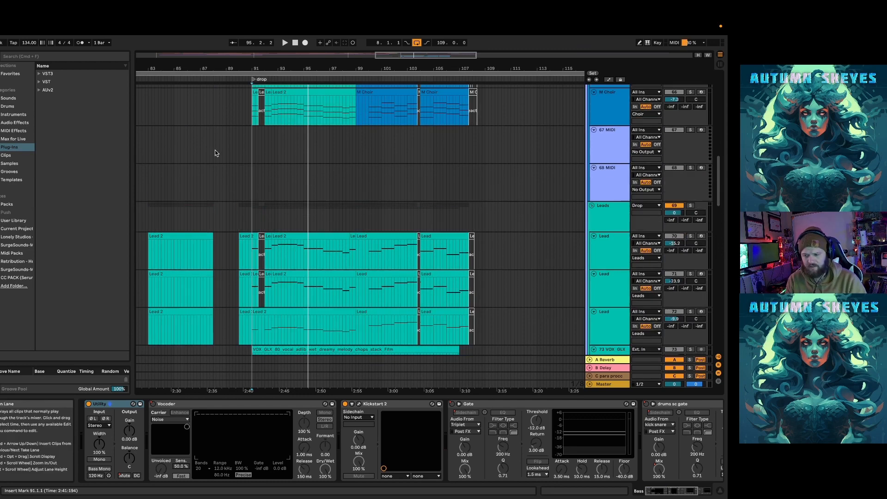
Play the arrangement from 85.1.1 through the drop with all tracks audible and no solo active
click(225, 152)
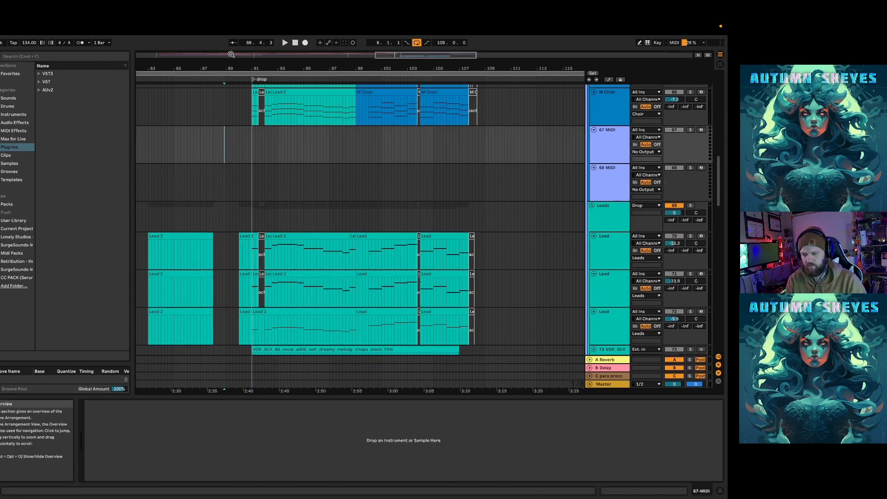
scroll(225, 143, left, 3)
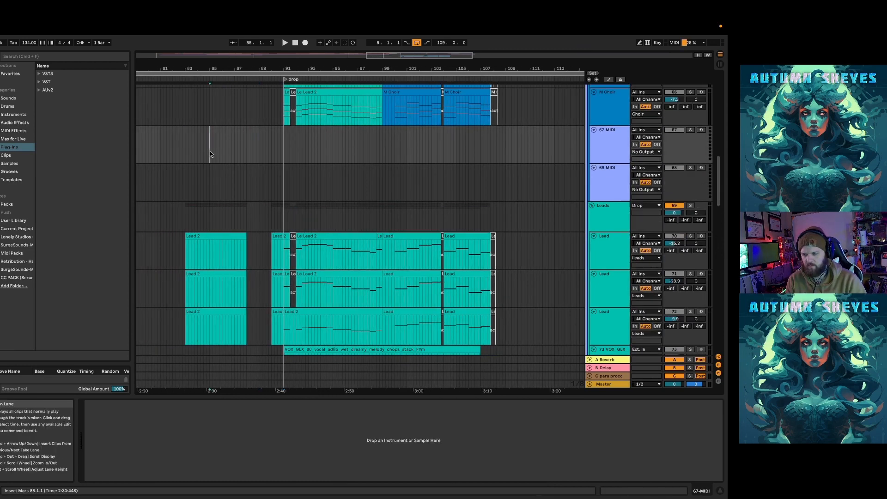
key(space)
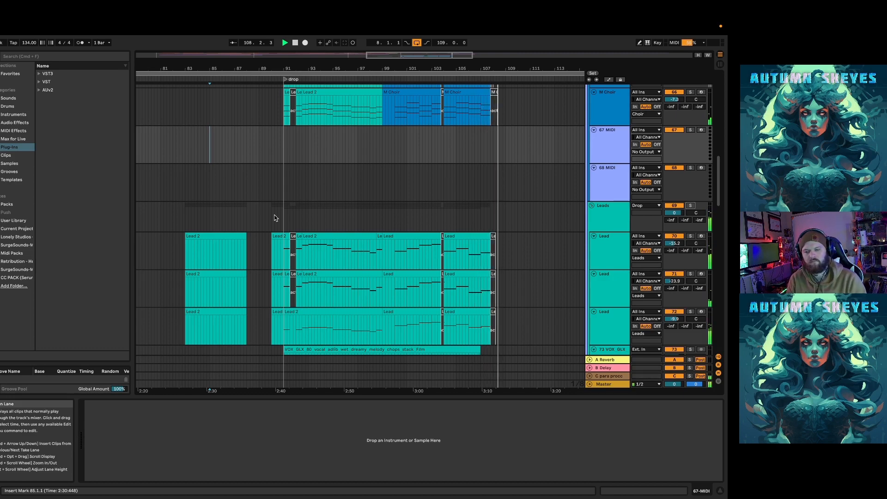
Unfold the Verse group, stop playback and examine the Main Lead clips that follow the drop on the Serum, Plucks and arts tracks
scroll(518, 206, down, 15)
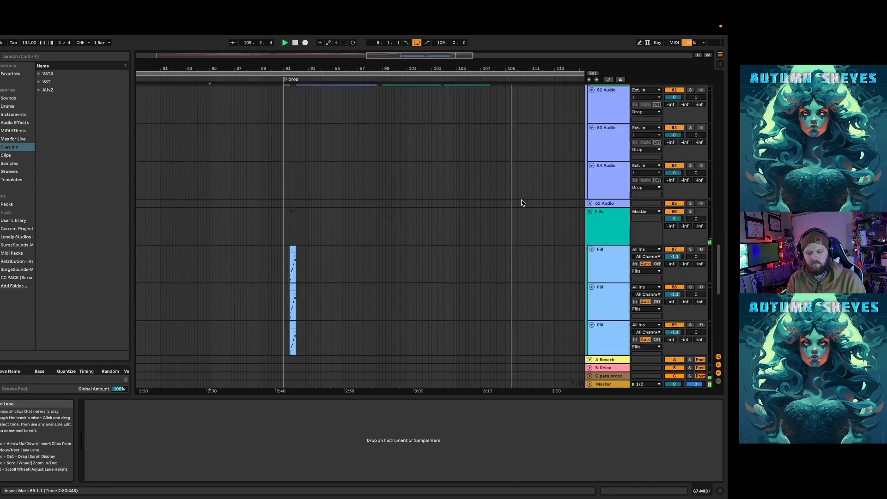
scroll(521, 199, up, 8)
scroll(522, 203, up, 20)
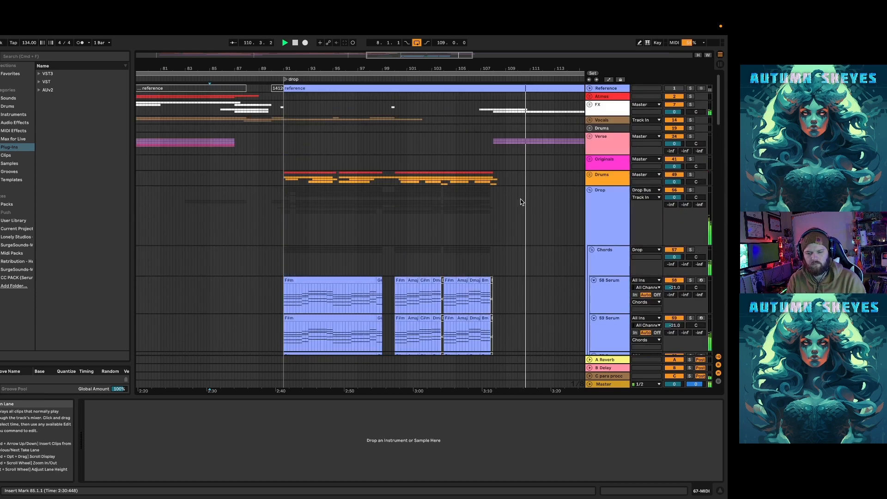
click(589, 136)
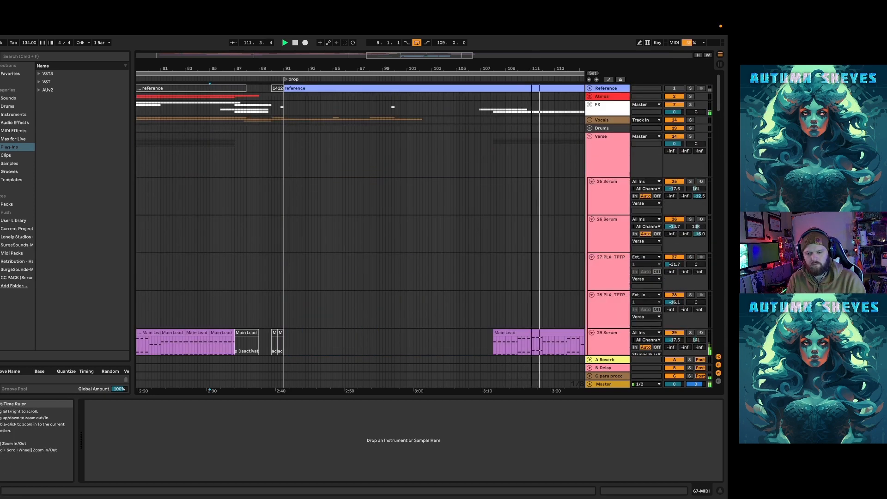
drag(531, 68, 373, 94)
scroll(400, 140, down, 5)
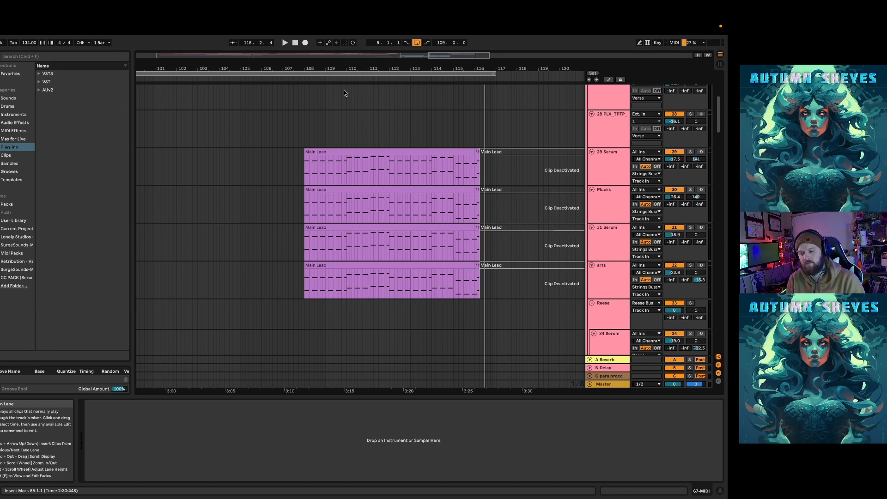
drag(330, 68, 454, 69)
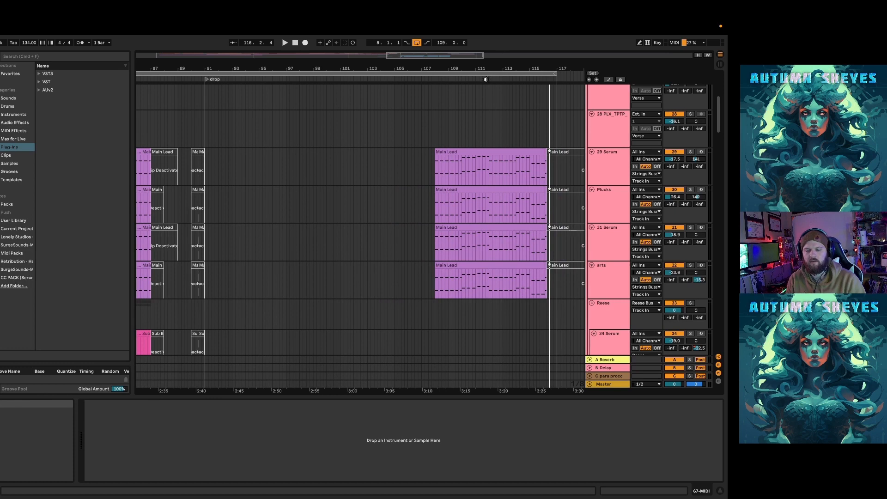